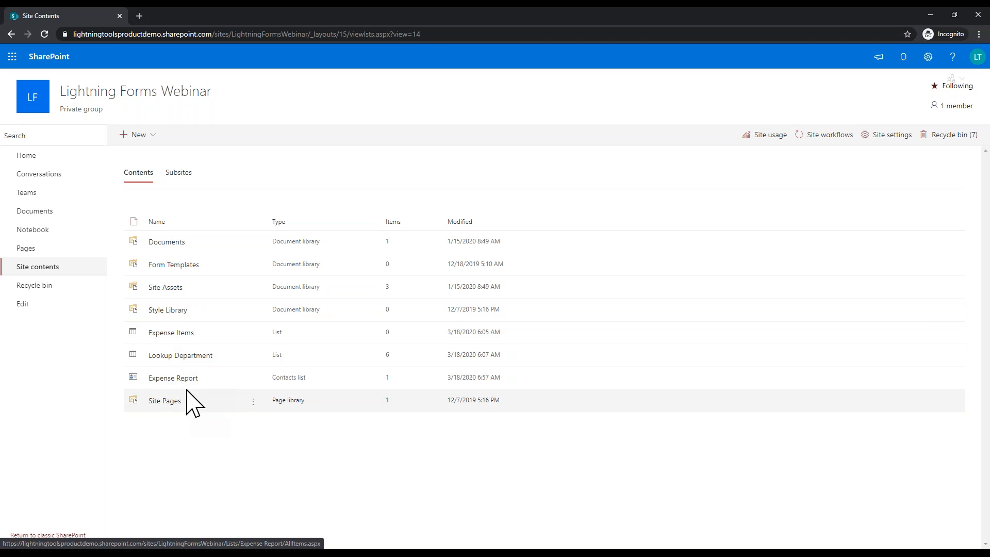
Step: Open the Expense Report list and start a blank new item
{"action": "left_click", "coordinate": [173, 377]}
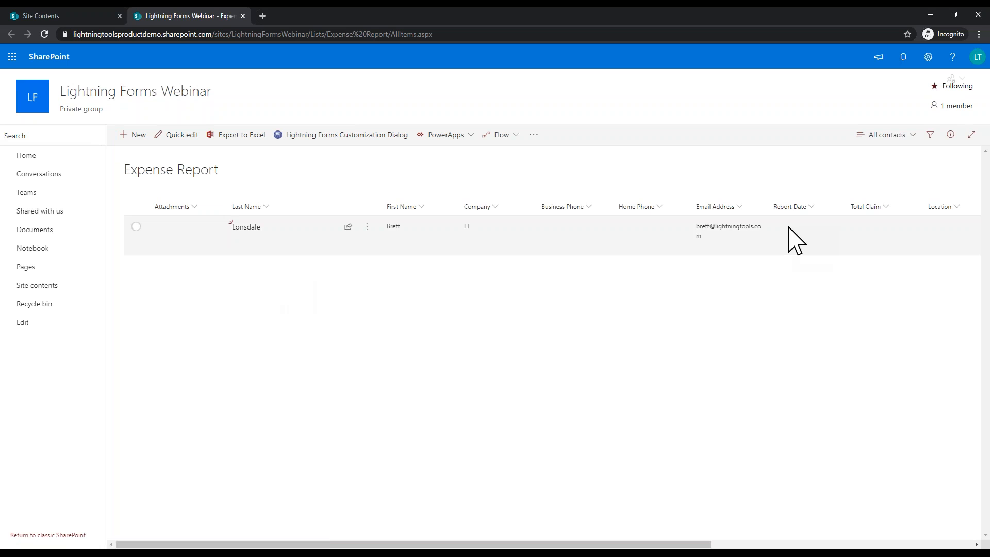
{"action": "left_click", "coordinate": [143, 140]}
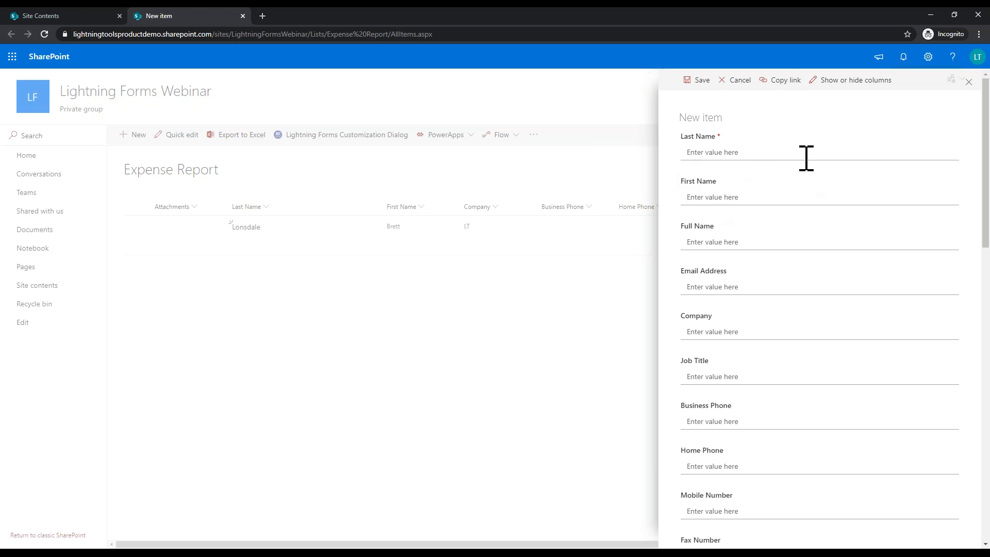
{"action": "left_click", "coordinate": [955, 15]}
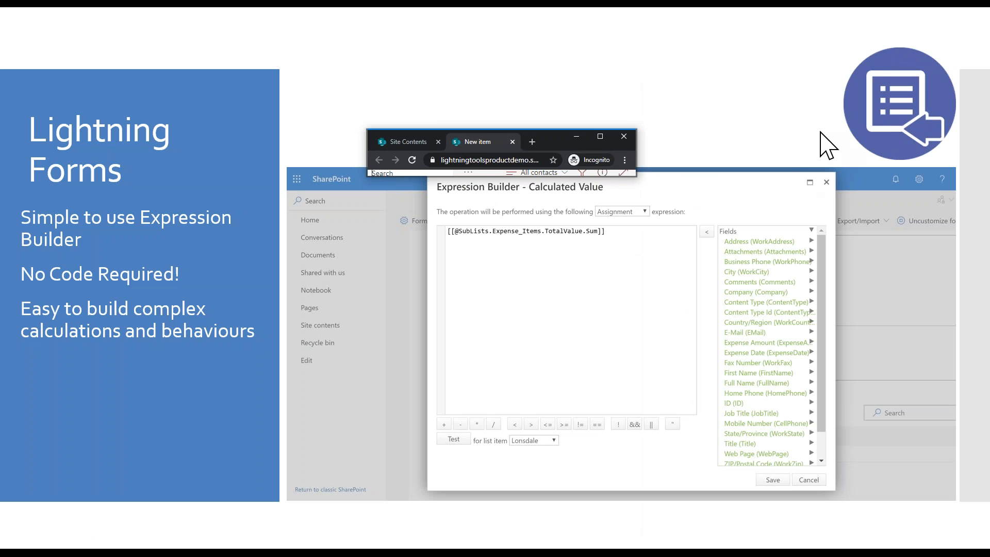
{"action": "left_click_drag", "start_coordinate": [637, 176], "coordinate": [470, 514]}
{"action": "left_click_drag", "start_coordinate": [367, 129], "coordinate": [448, 18]}
{"action": "scroll", "coordinate": [530, 309], "scroll_direction": "down", "scroll_amount": 10}
{"action": "scroll", "coordinate": [537, 227], "scroll_direction": "up", "scroll_amount": 8}
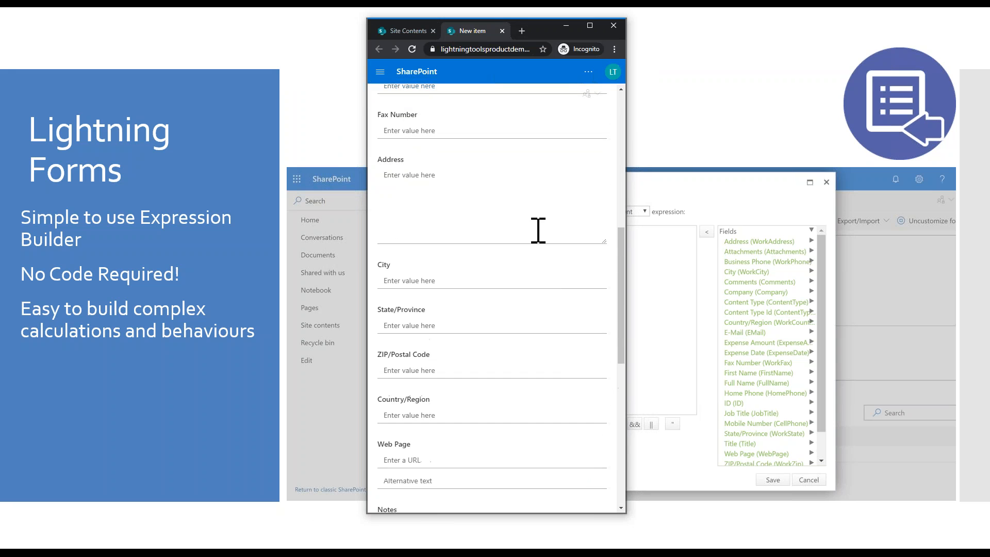
{"action": "left_click", "coordinate": [589, 26]}
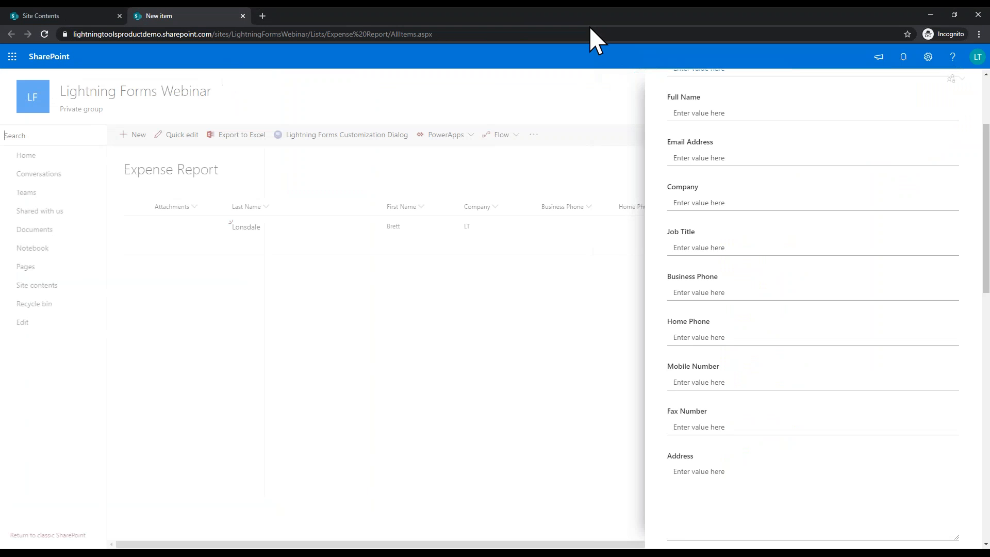
{"action": "scroll", "coordinate": [925, 310], "scroll_direction": "up", "scroll_amount": 3}
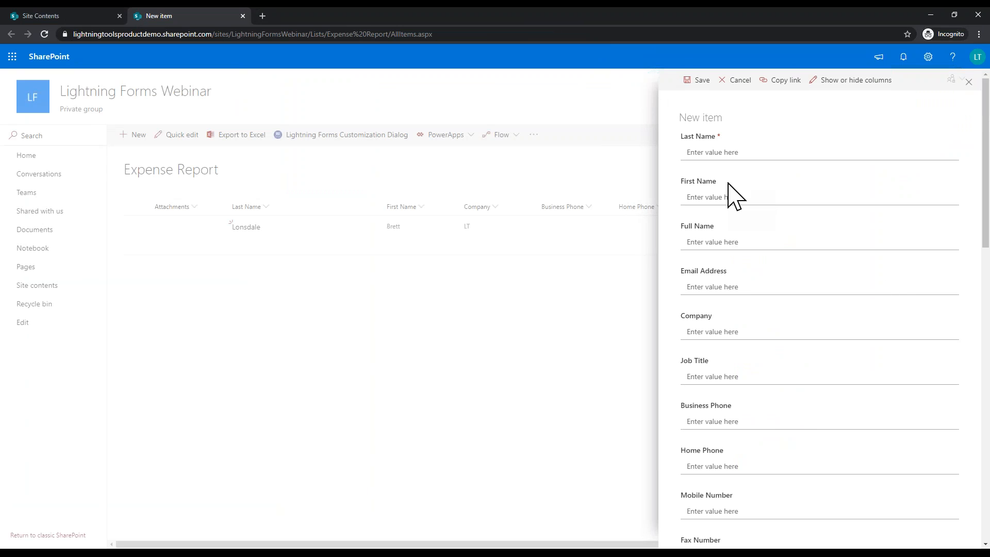
Step: Enter the submitter's last name, first name and full name in the new item
{"action": "left_click", "coordinate": [741, 153]}
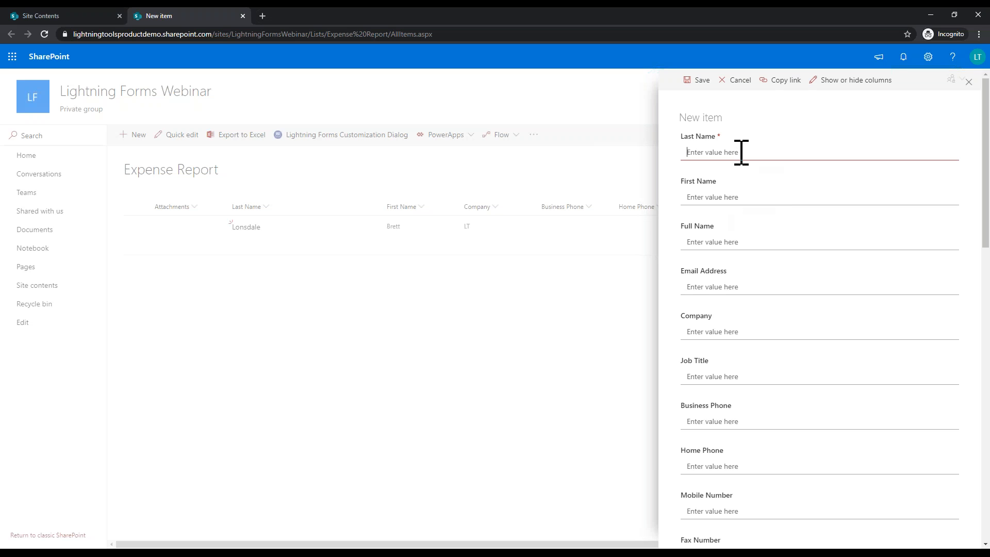
{"action": "type", "text": "Carter"}
{"action": "key", "text": "Tab"}
{"action": "type", "text": "J"}
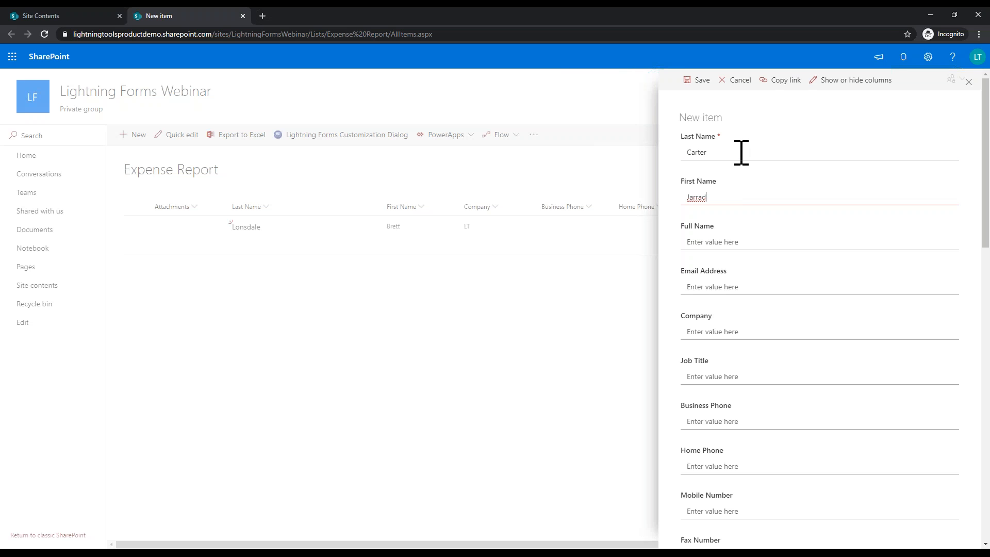
{"action": "key", "text": "Tab"}
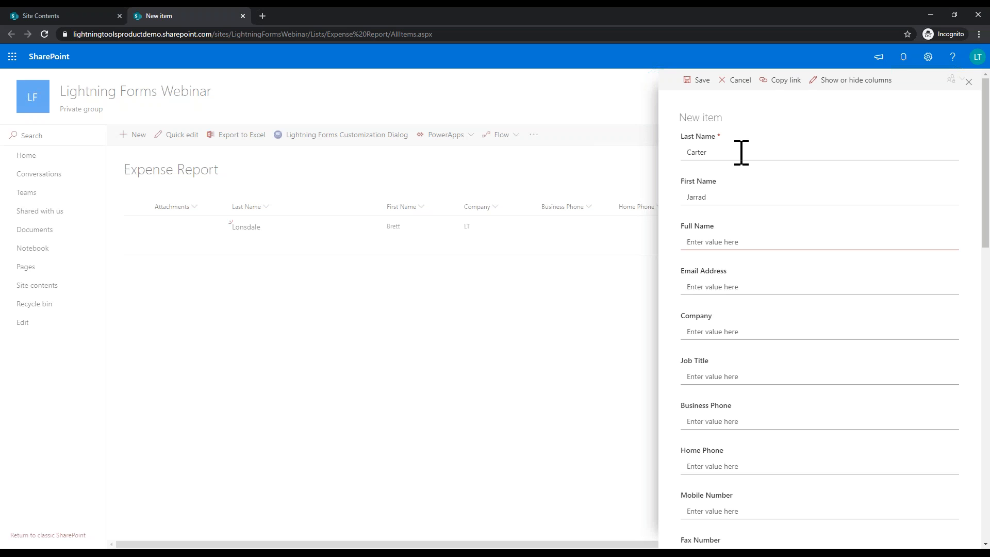
Step: Scroll down to the Location field and set it to UK
{"action": "scroll", "coordinate": [780, 282], "scroll_direction": "down", "scroll_amount": 1}
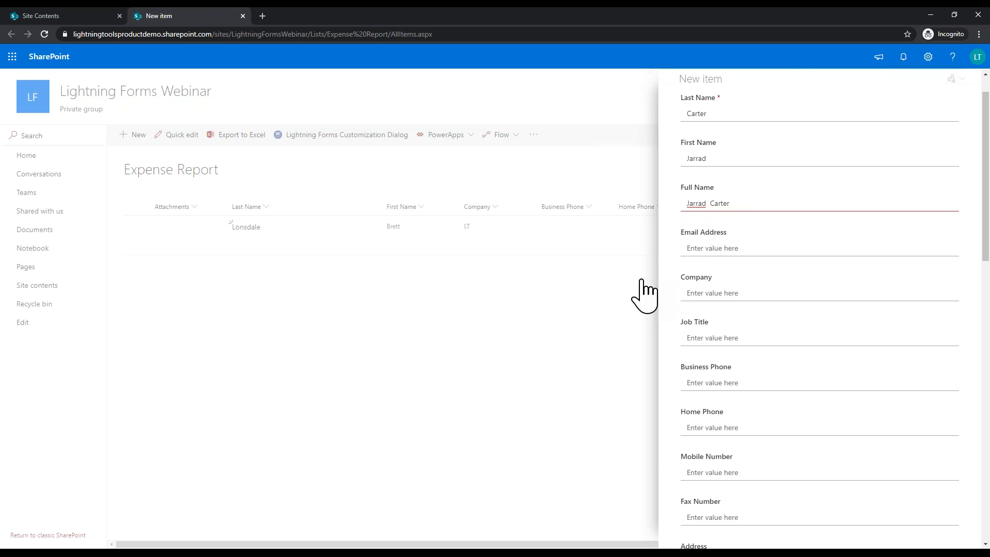
{"action": "scroll", "coordinate": [699, 310], "scroll_direction": "down", "scroll_amount": 7}
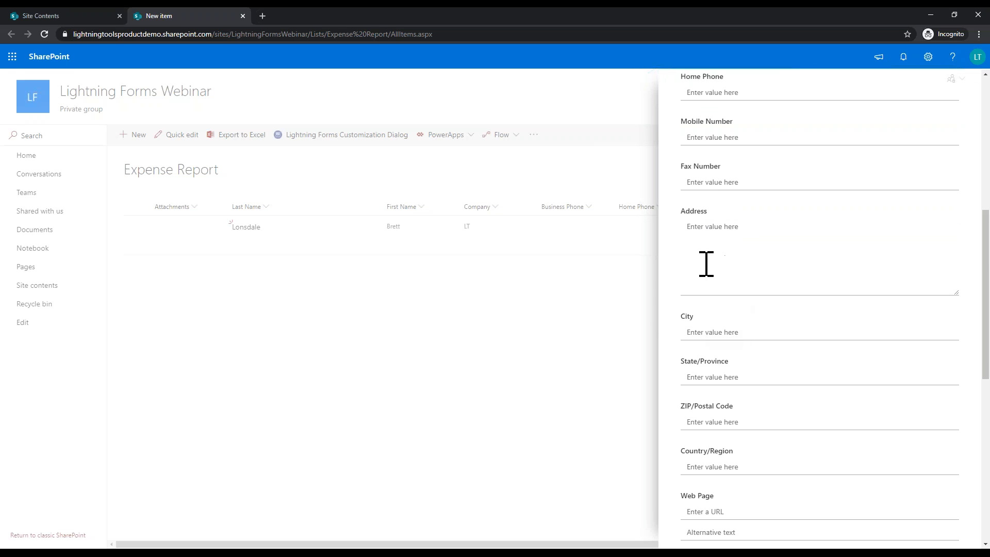
{"action": "scroll", "coordinate": [719, 209], "scroll_direction": "down", "scroll_amount": 3}
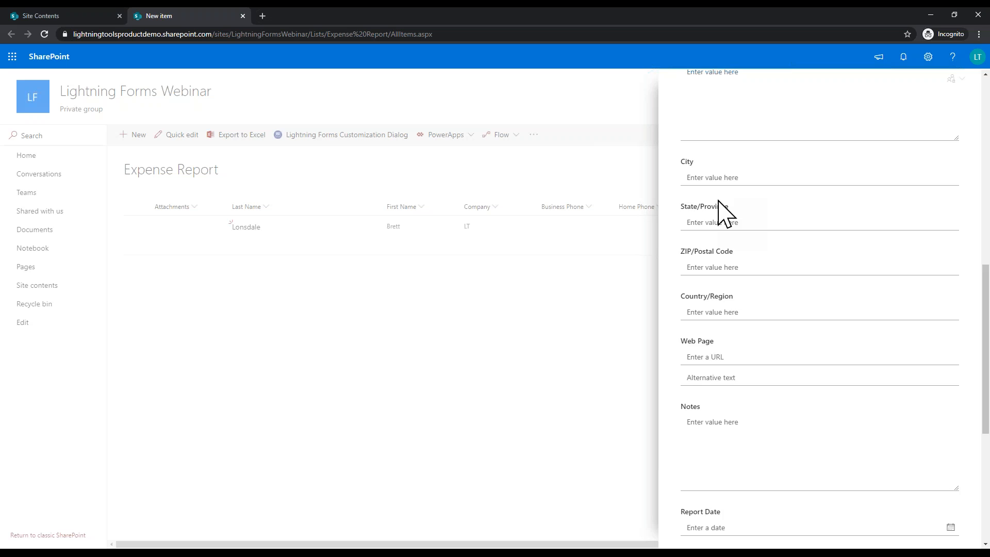
{"action": "scroll", "coordinate": [719, 209], "scroll_direction": "down", "scroll_amount": 4}
{"action": "scroll", "coordinate": [722, 207], "scroll_direction": "up", "scroll_amount": 5}
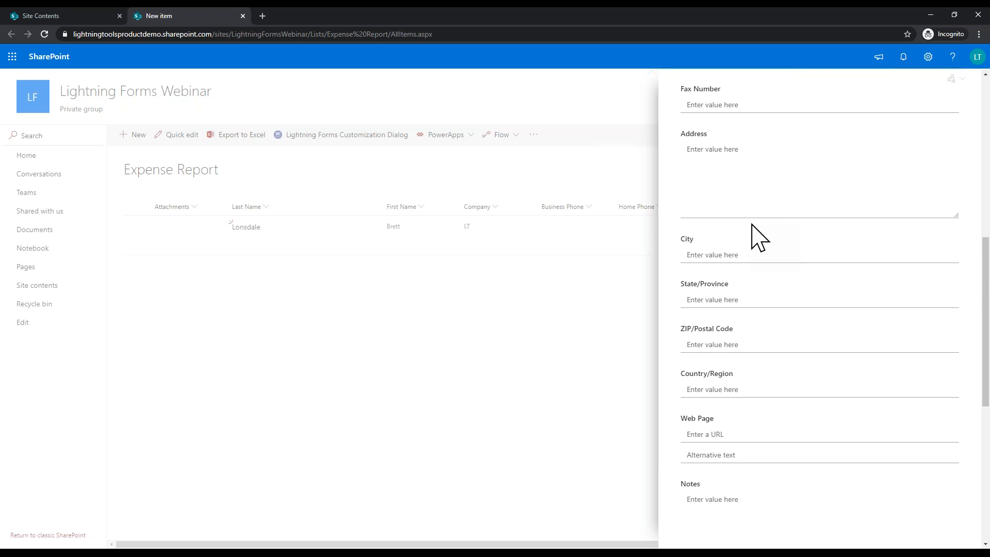
{"action": "scroll", "coordinate": [760, 212], "scroll_direction": "down", "scroll_amount": 4}
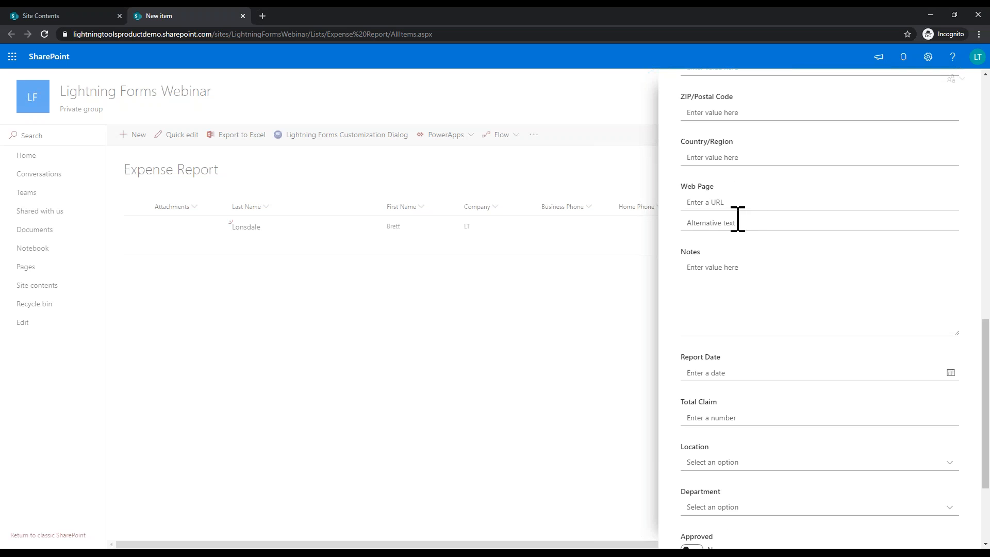
{"action": "scroll", "coordinate": [805, 408], "scroll_direction": "down", "scroll_amount": 2}
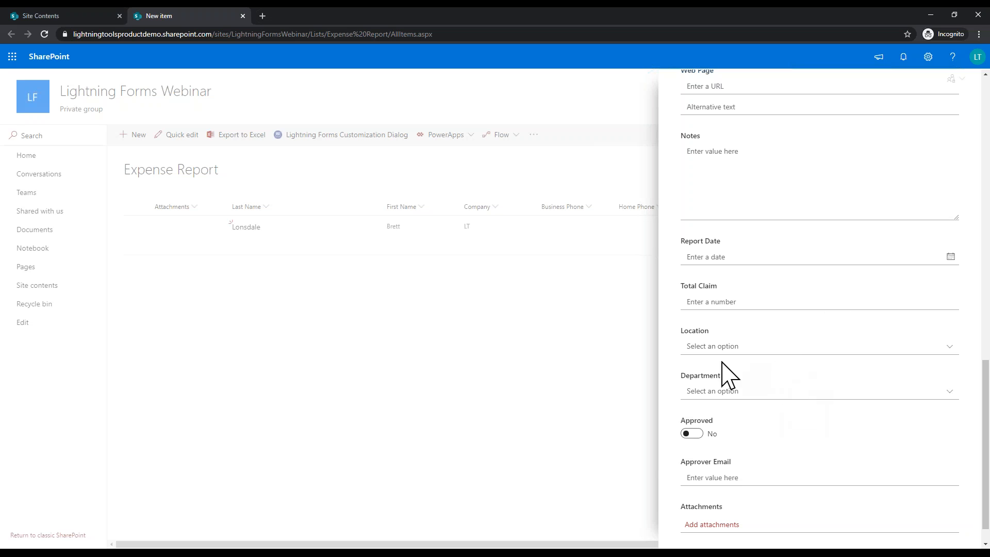
{"action": "left_click", "coordinate": [950, 347]}
{"action": "left_click", "coordinate": [756, 377]}
Step: Change Location to US and leave Department with no selection
{"action": "left_click", "coordinate": [884, 392]}
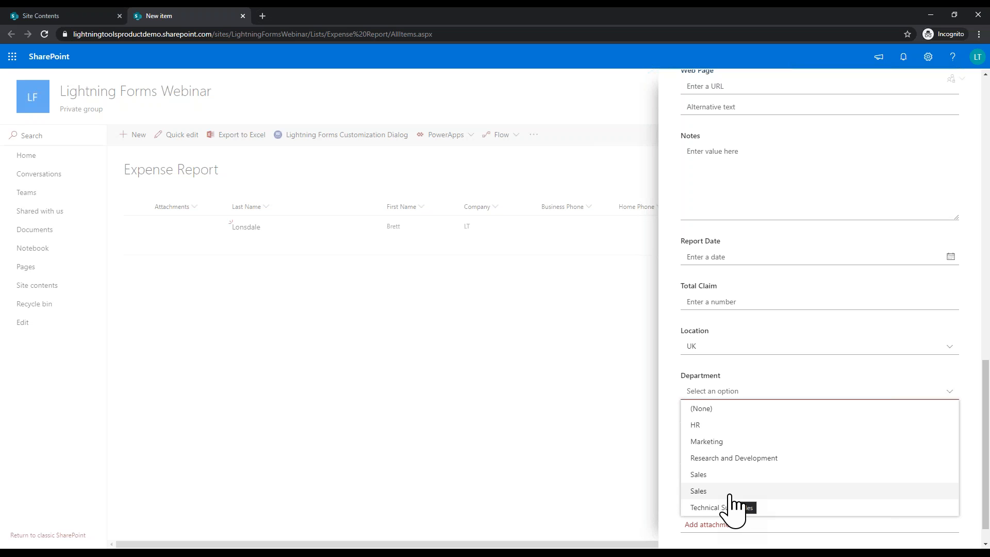
{"action": "left_click", "coordinate": [715, 347]}
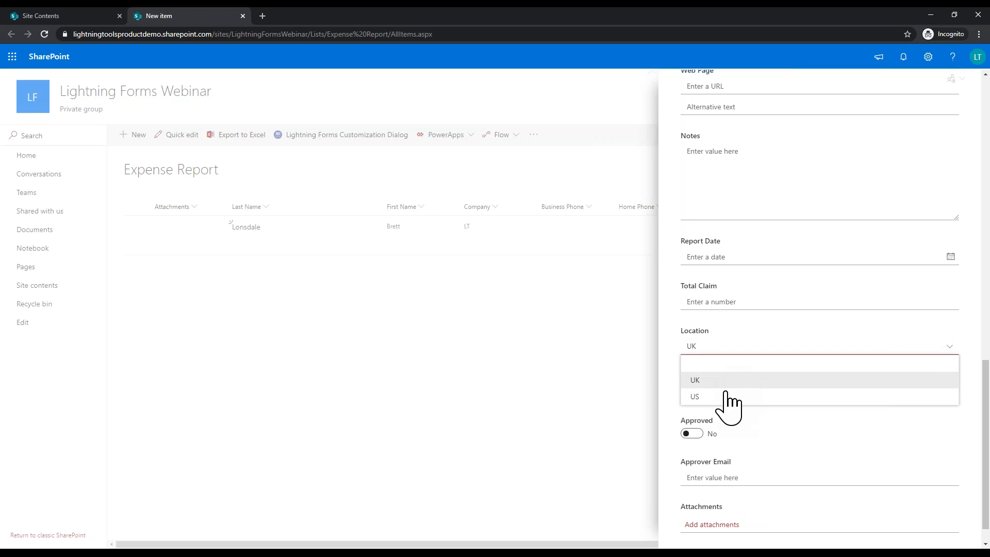
{"action": "left_click", "coordinate": [727, 396]}
{"action": "left_click", "coordinate": [727, 393]}
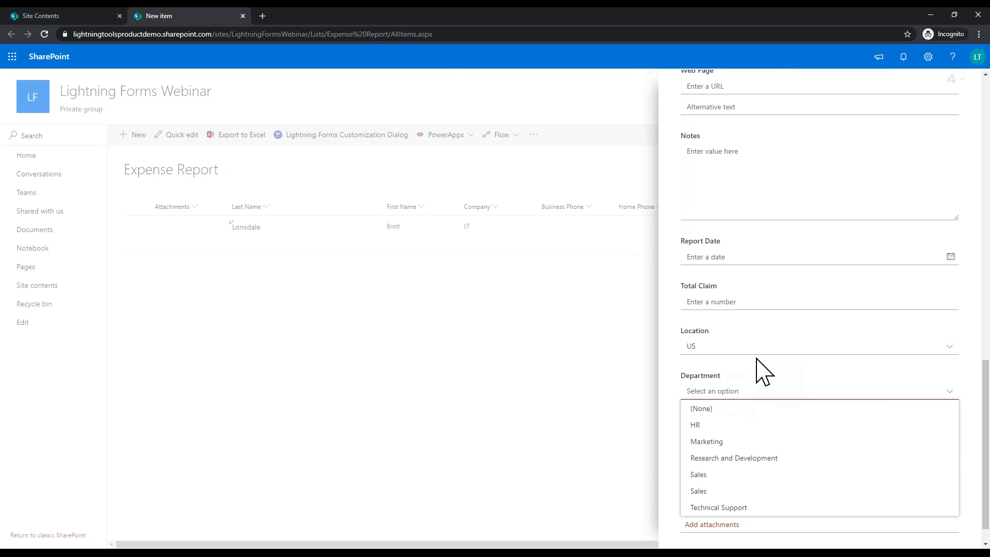
{"action": "left_click", "coordinate": [758, 364]}
{"action": "scroll", "coordinate": [779, 379], "scroll_direction": "down", "scroll_amount": 1}
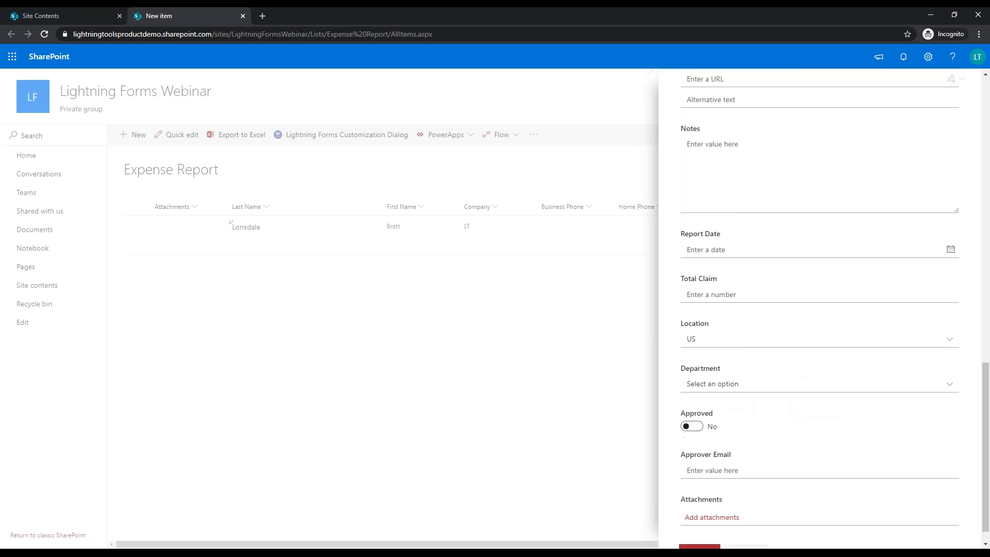
{"action": "scroll", "coordinate": [813, 380], "scroll_direction": "up", "scroll_amount": 12}
{"action": "scroll", "coordinate": [820, 310], "scroll_direction": "up", "scroll_amount": 3}
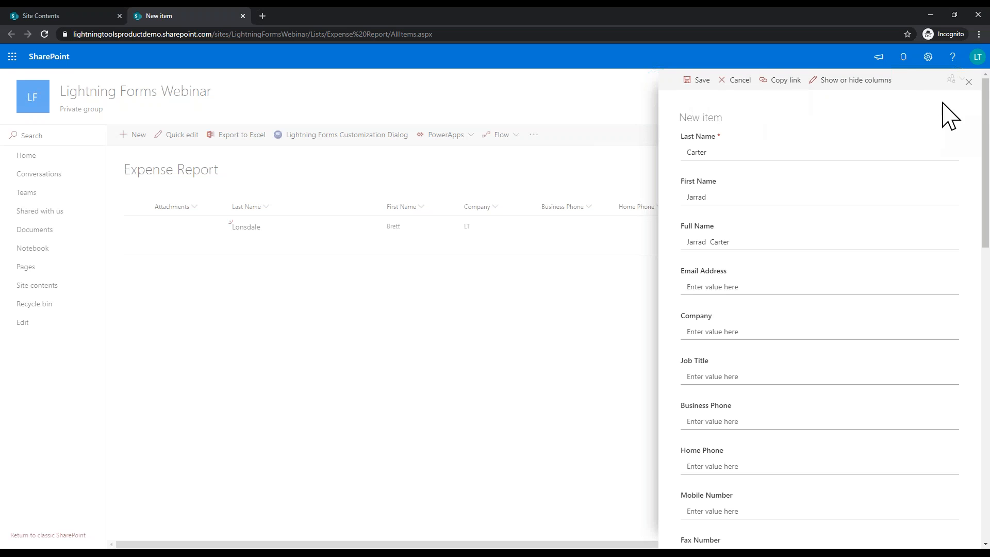
Step: Discard the new item and open the Expense Items list from Site contents
{"action": "left_click", "coordinate": [969, 82]}
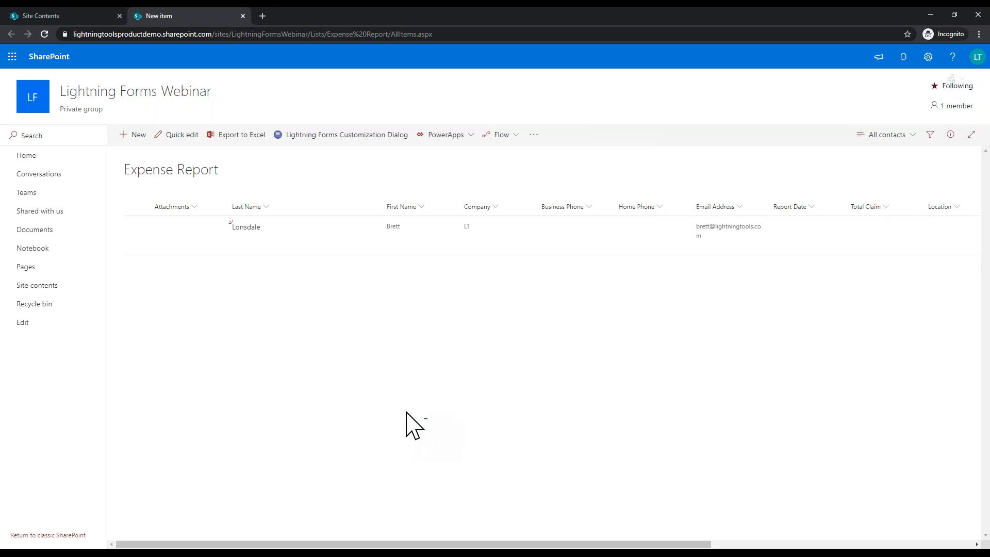
{"action": "left_click", "coordinate": [76, 287]}
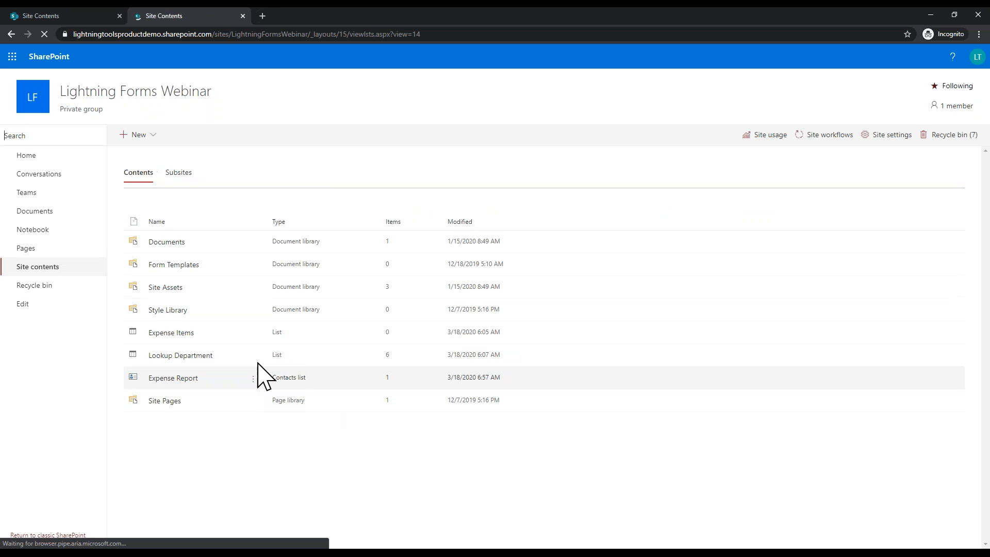
{"action": "left_click", "coordinate": [190, 333]}
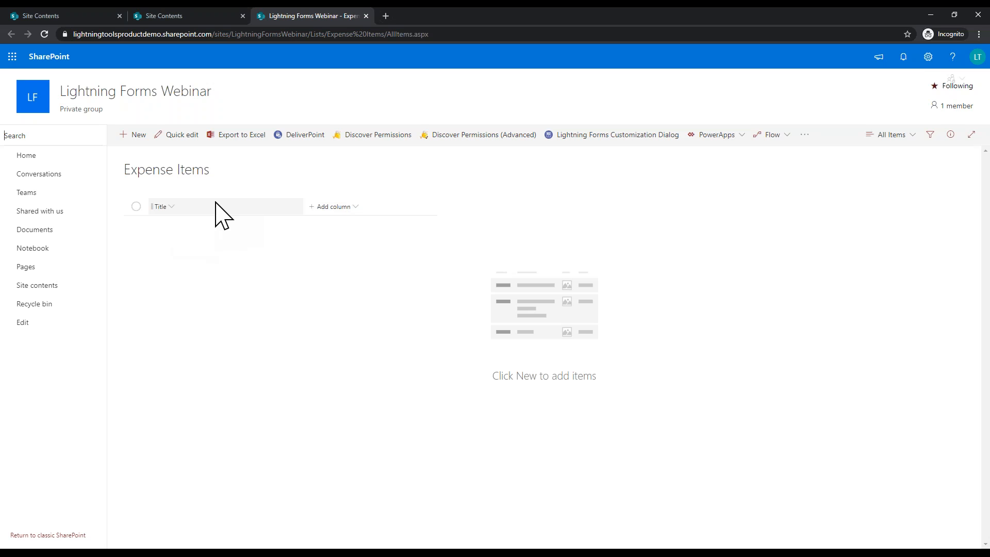
Step: Create an Expense Type choice column with options Food, Travel and Drink
{"action": "left_click", "coordinate": [314, 209]}
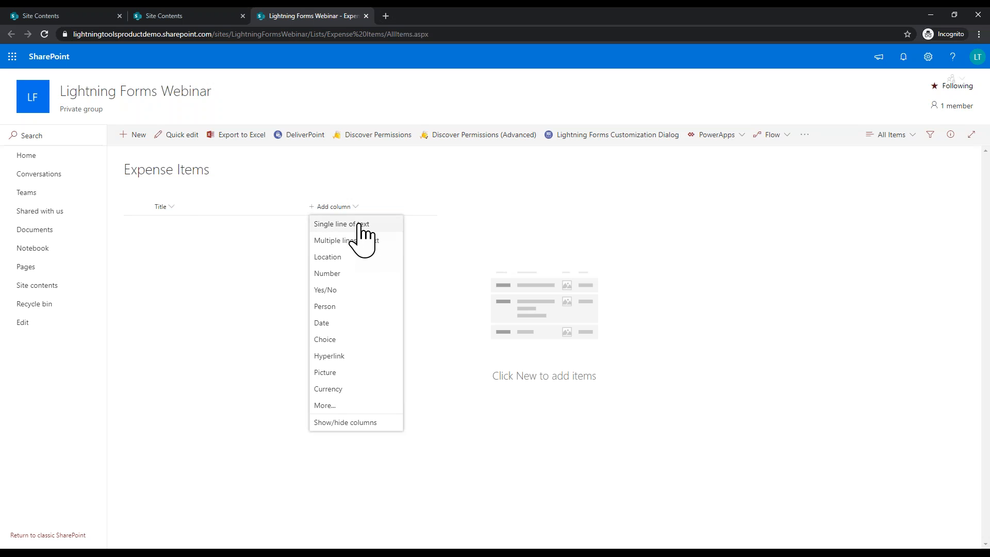
{"action": "left_click", "coordinate": [352, 341]}
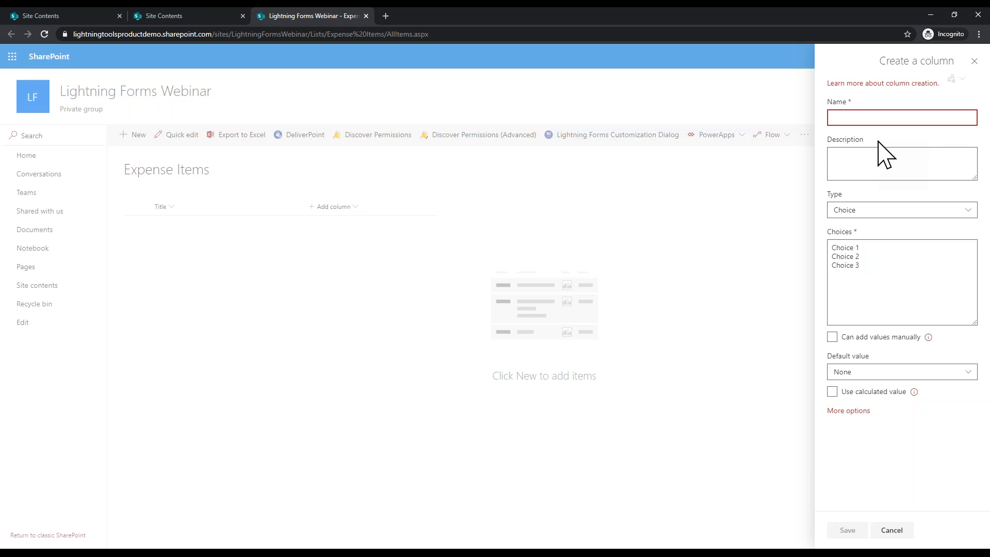
{"action": "type", "text": "Expense Type"}
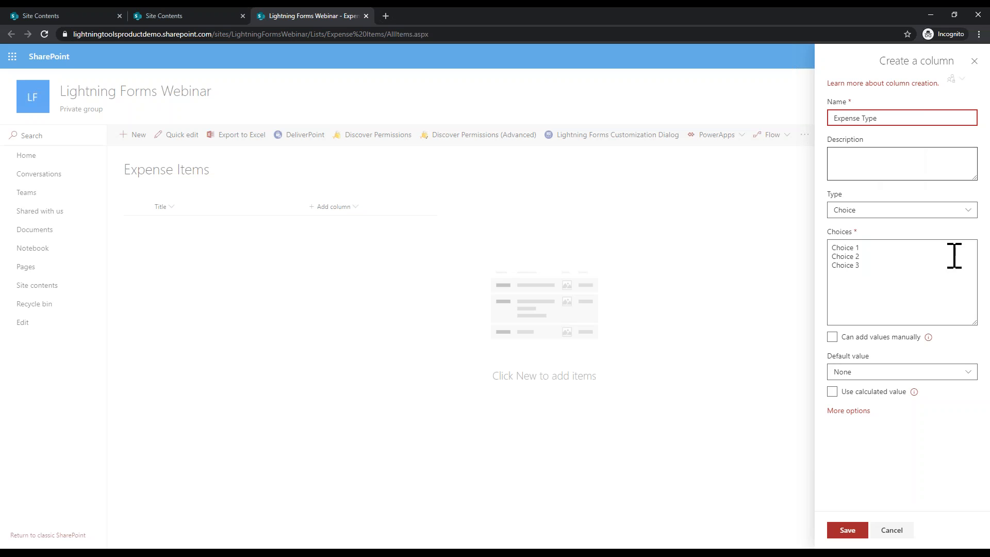
{"action": "left_click_drag", "start_coordinate": [896, 281], "coordinate": [824, 205]}
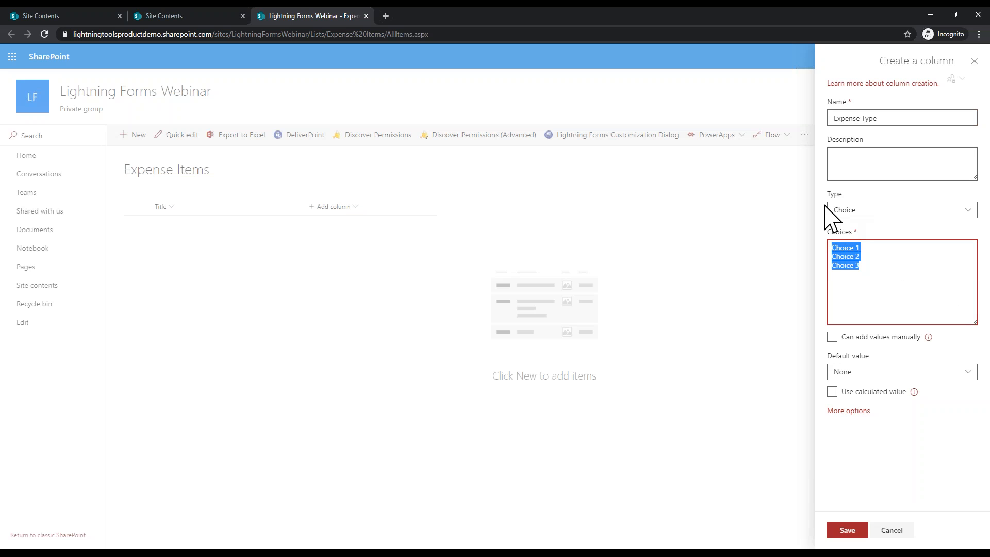
{"action": "type", "text": "Food"}
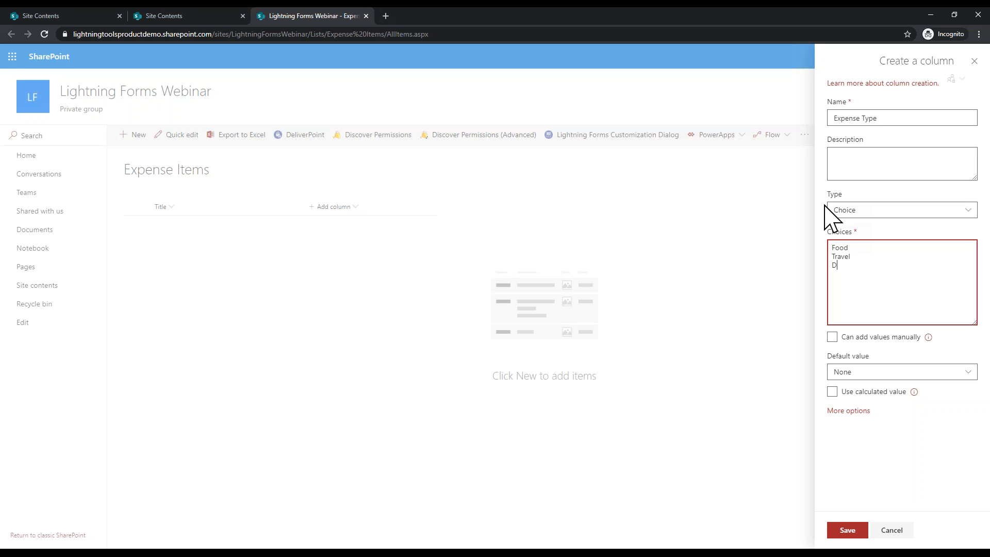
{"action": "left_click", "coordinate": [847, 530]}
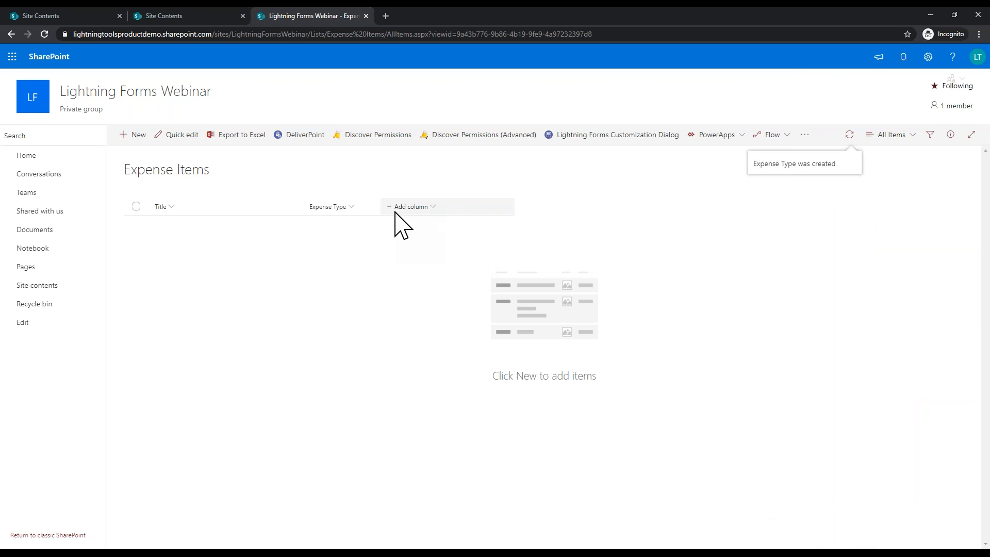
Step: Add a number column named QTY to Expense Items
{"action": "left_click", "coordinate": [394, 206]}
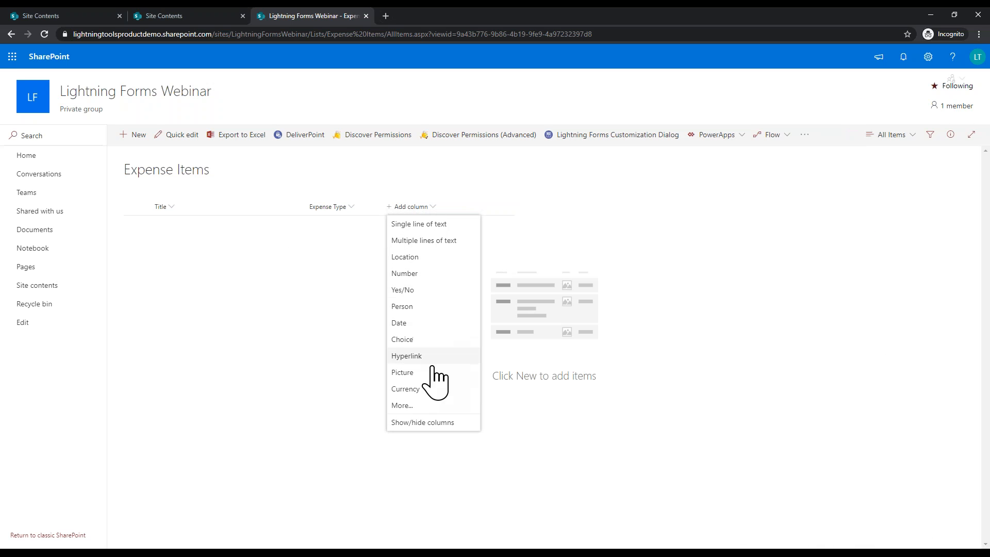
{"action": "left_click", "coordinate": [413, 274]}
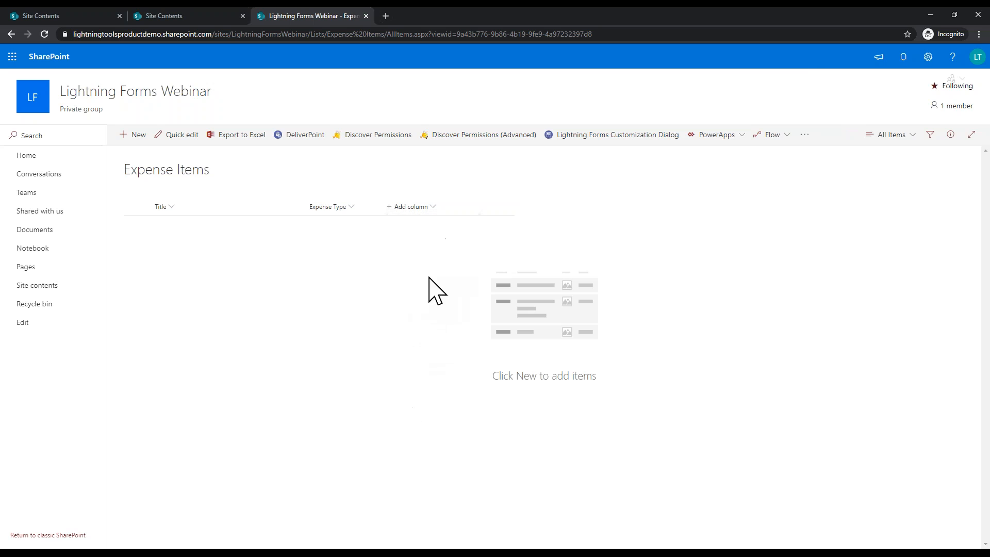
{"action": "type", "text": "QTY"}
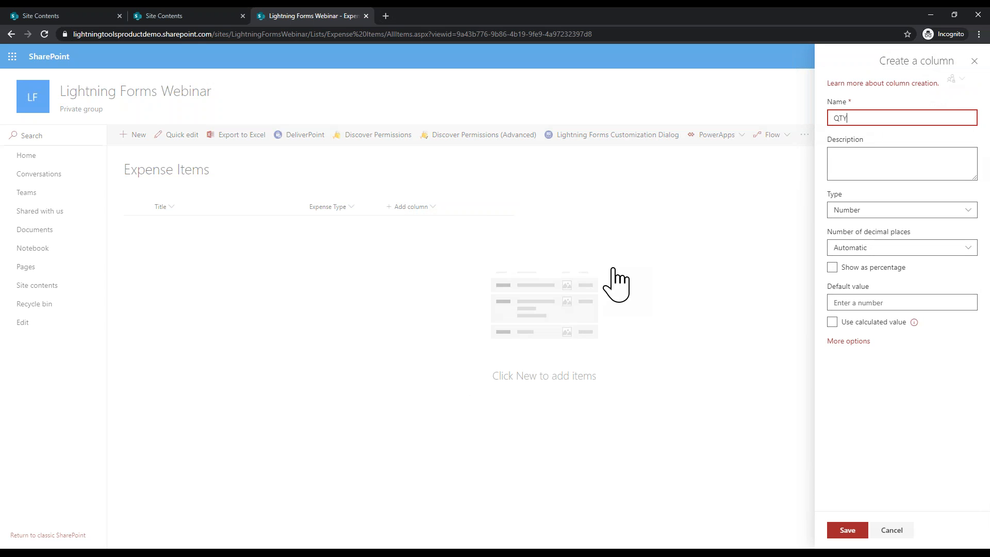
{"action": "left_click", "coordinate": [848, 530]}
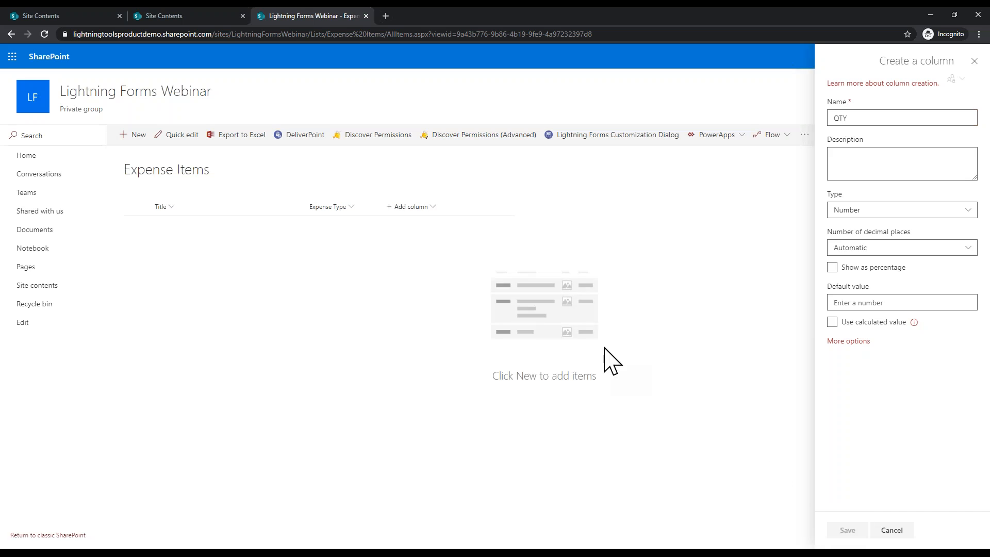
Step: Add a currency column named Price
{"action": "left_click", "coordinate": [477, 208]}
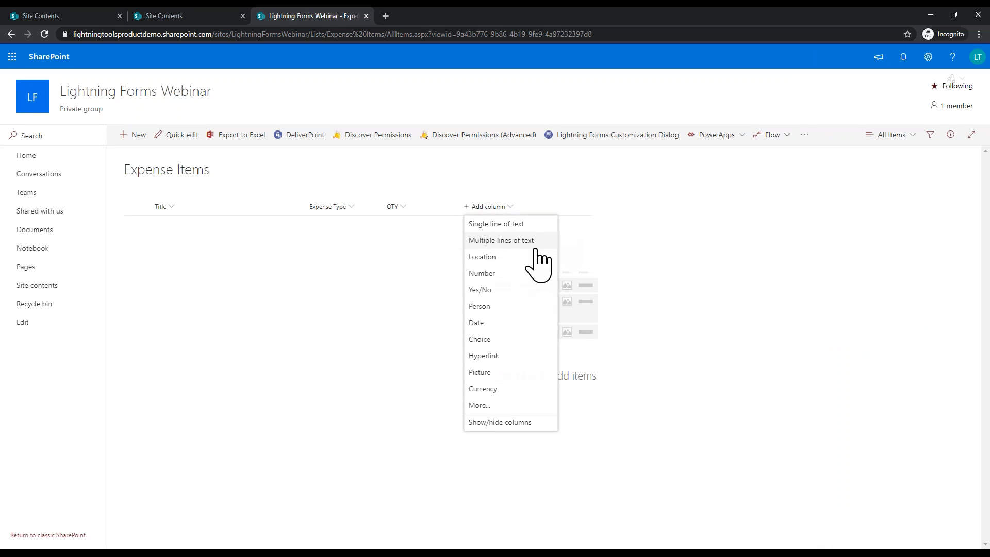
{"action": "left_click", "coordinate": [507, 389]}
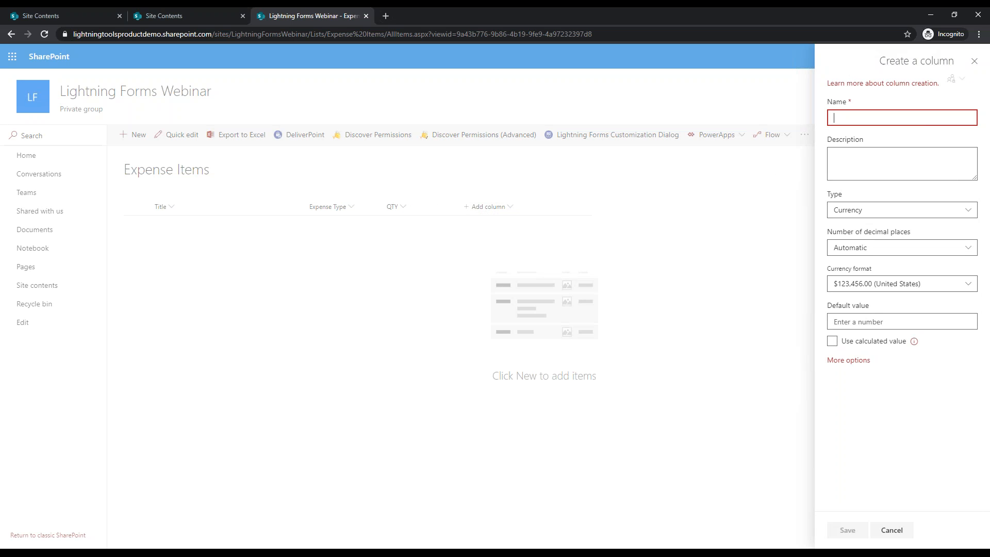
{"action": "type", "text": "Price"}
{"action": "left_click", "coordinate": [851, 530]}
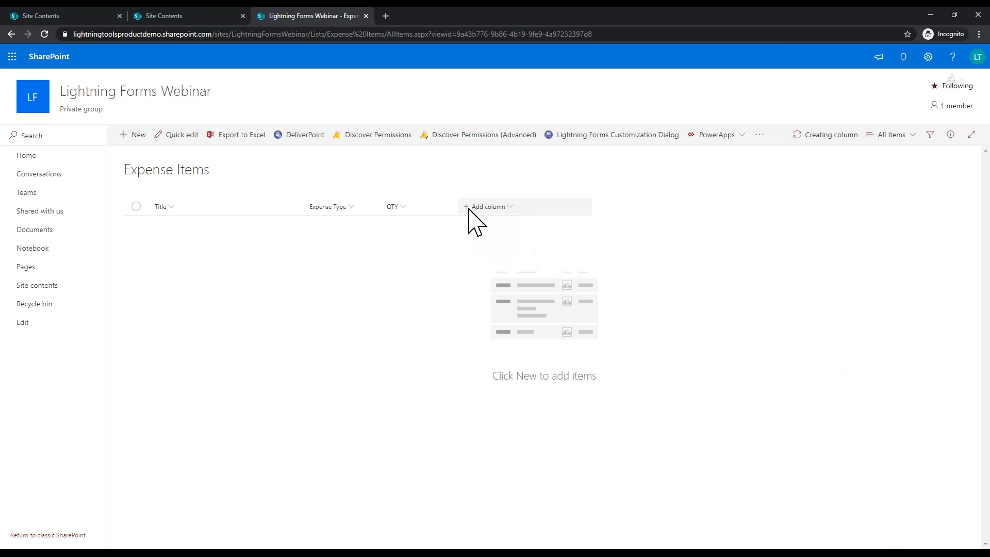
{"action": "left_click", "coordinate": [469, 207]}
Step: Create a Tax currency column, replacing the rejected duplicate Price name
{"action": "left_click", "coordinate": [512, 388]}
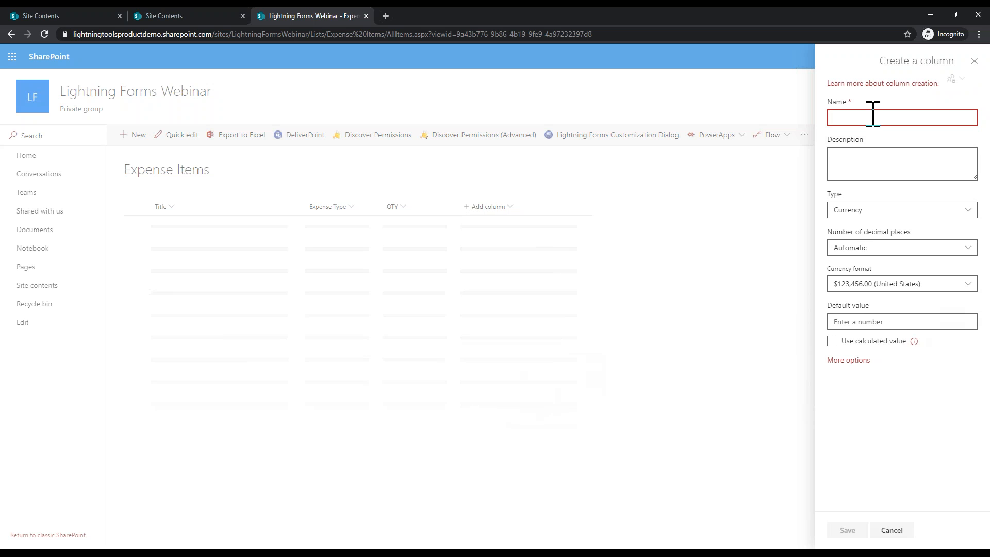
{"action": "type", "text": "Price"}
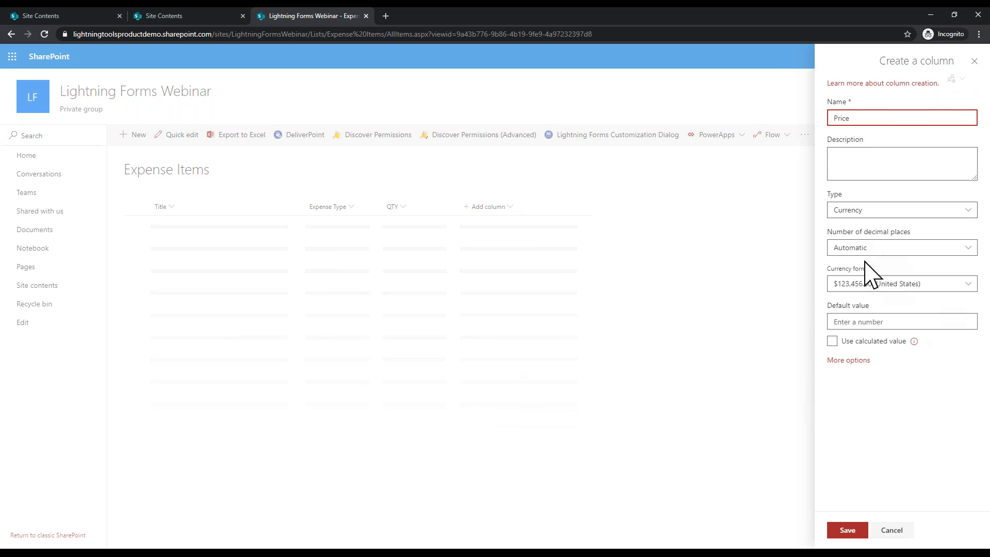
{"action": "left_click", "coordinate": [854, 529]}
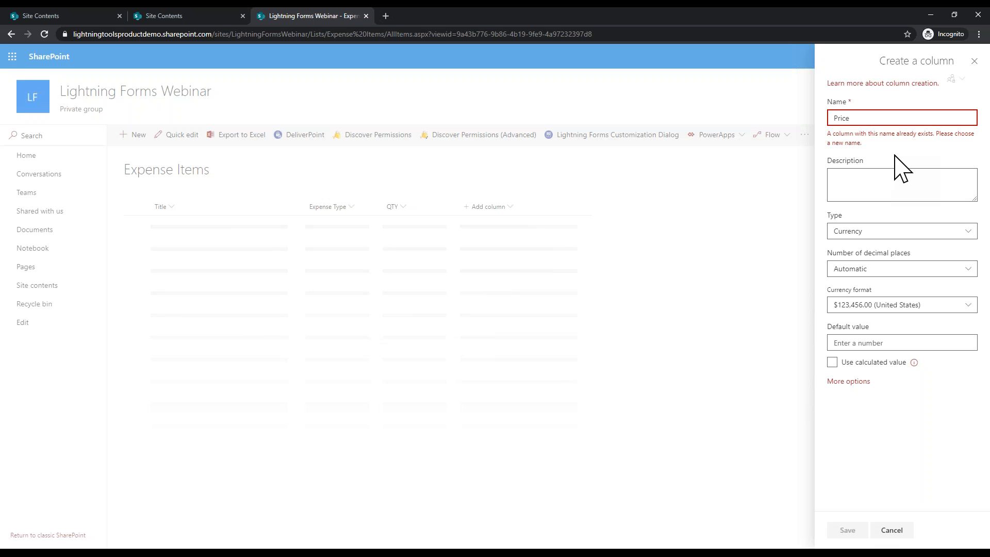
{"action": "key", "text": "BackSpace"}
{"action": "key", "text": "BackSpace"}
{"action": "key", "text": "BackSpace"}
{"action": "key", "text": "BackSpace"}
{"action": "key", "text": "BackSpace"}
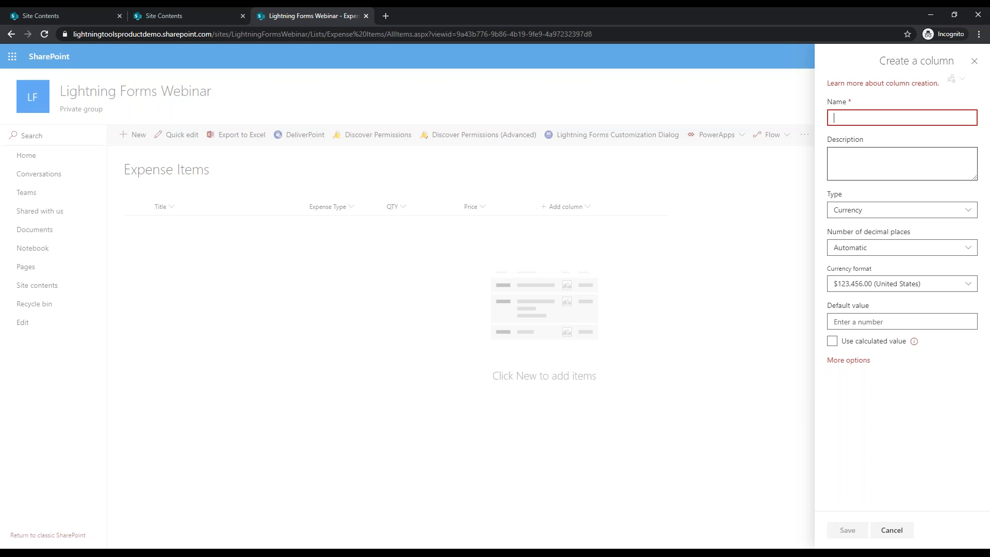
{"action": "type", "text": "Tax"}
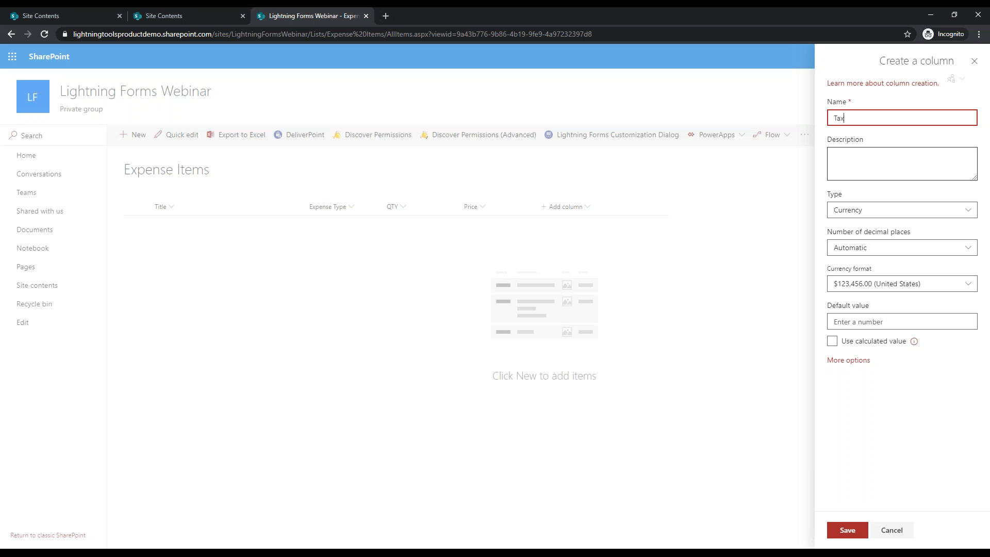
{"action": "left_click", "coordinate": [843, 531]}
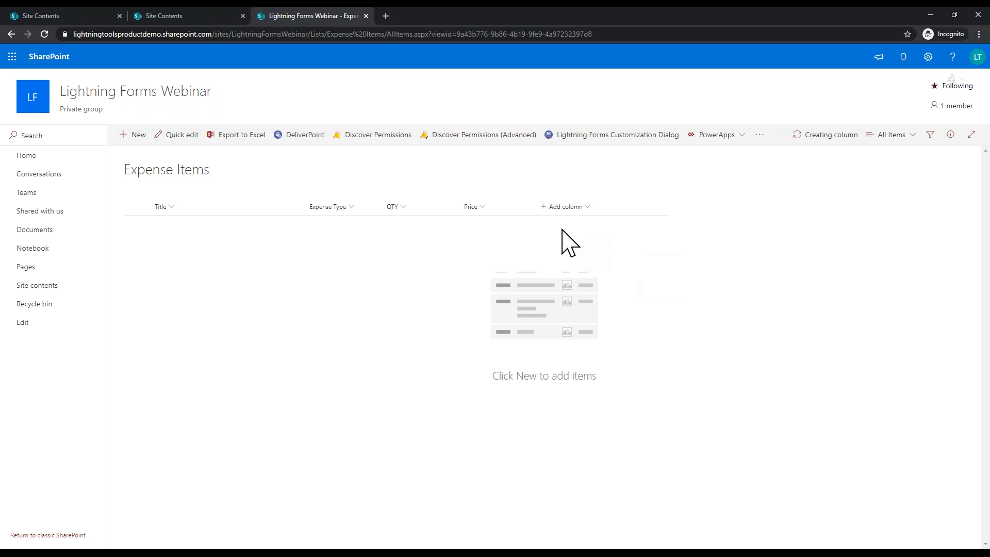
{"action": "left_click", "coordinate": [546, 213]}
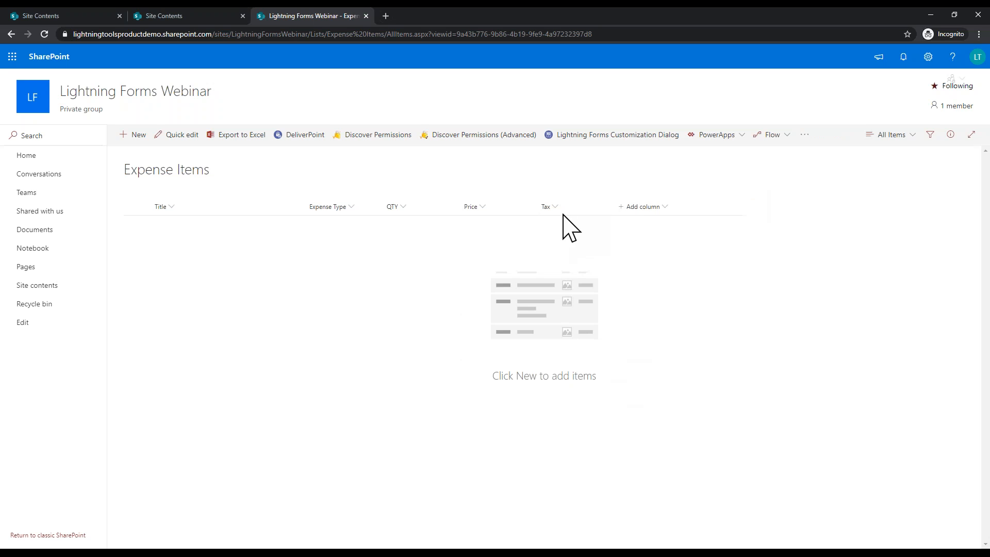
Step: Create a Total Price currency column after Tax, then return to Site contents
{"action": "left_click", "coordinate": [639, 208]}
{"action": "left_click", "coordinate": [641, 389]}
{"action": "type", "text": "Total Price"}
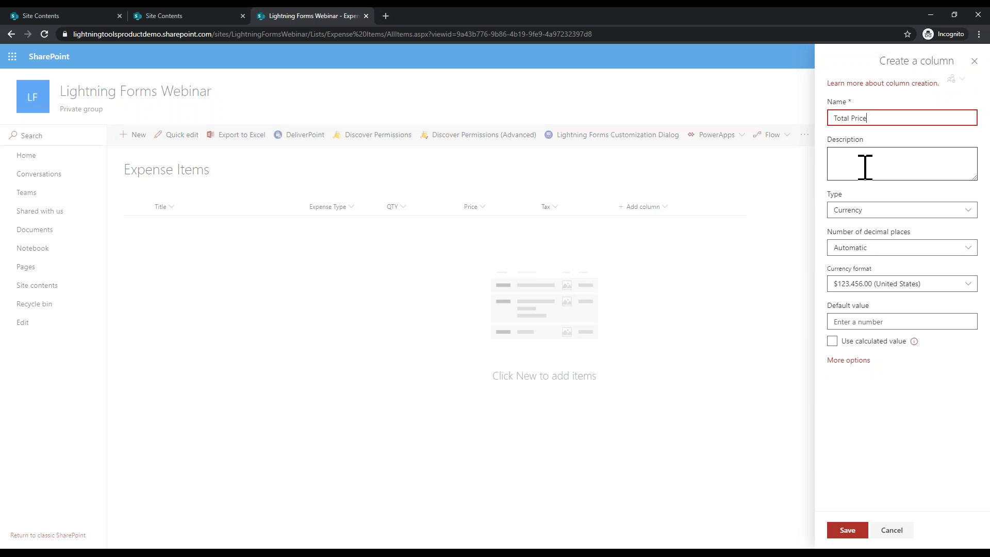
{"action": "left_click", "coordinate": [837, 530]}
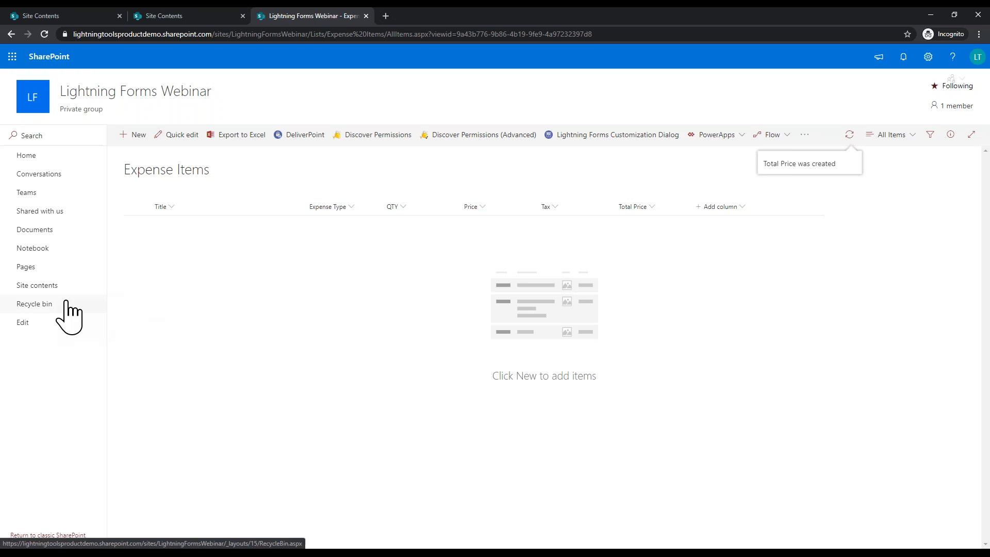
{"action": "left_click", "coordinate": [59, 284]}
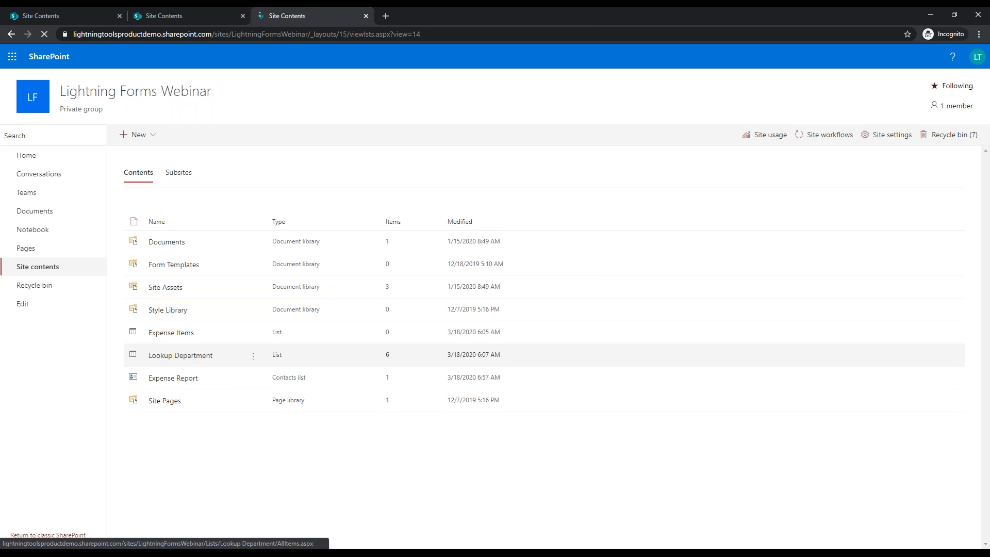
Step: Open the Expense Report NewForm.aspx in the Lightning Forms designer
{"action": "left_click", "coordinate": [183, 380]}
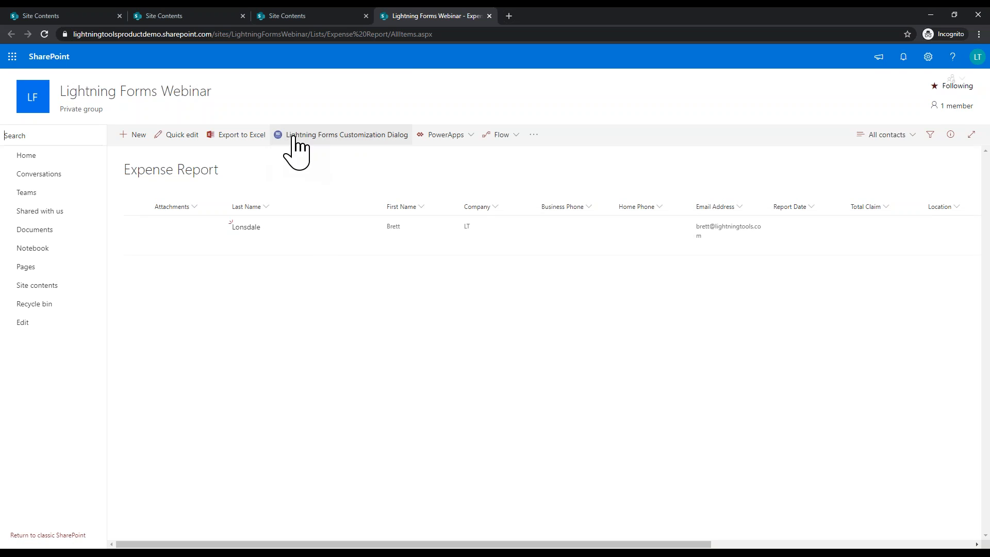
{"action": "left_click", "coordinate": [365, 150]}
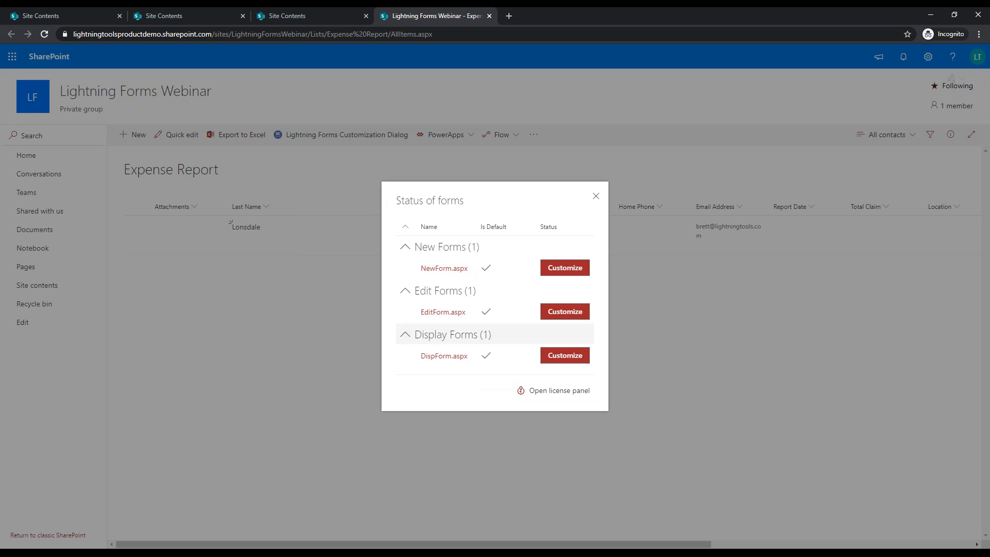
{"action": "left_click", "coordinate": [584, 269]}
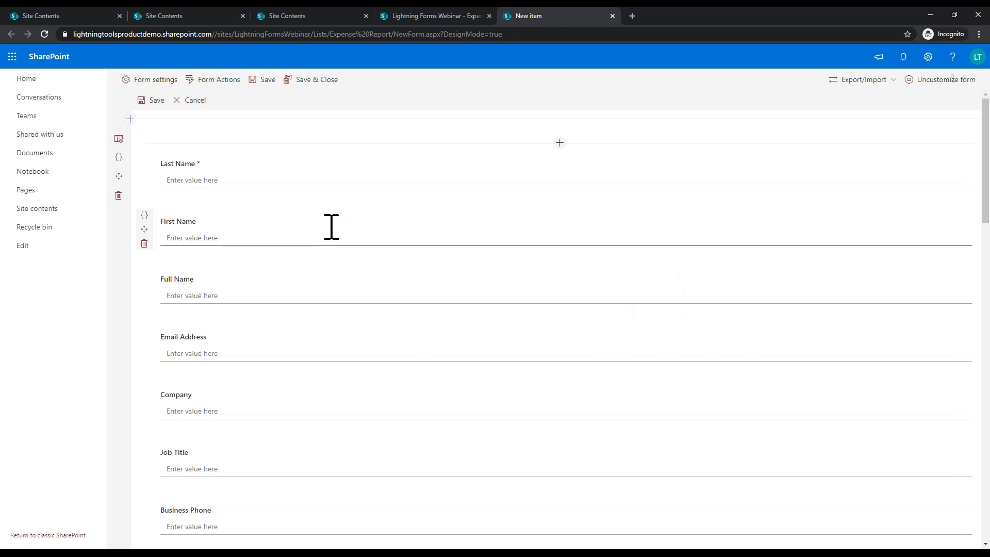
Step: Set the form's panel size to Large in Form settings and save
{"action": "left_click", "coordinate": [153, 82]}
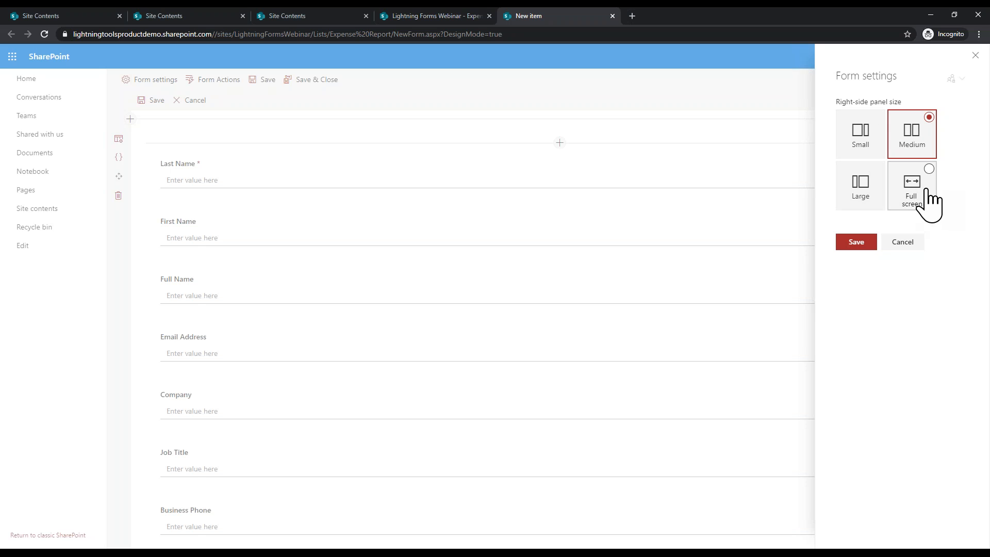
{"action": "left_click", "coordinate": [879, 204]}
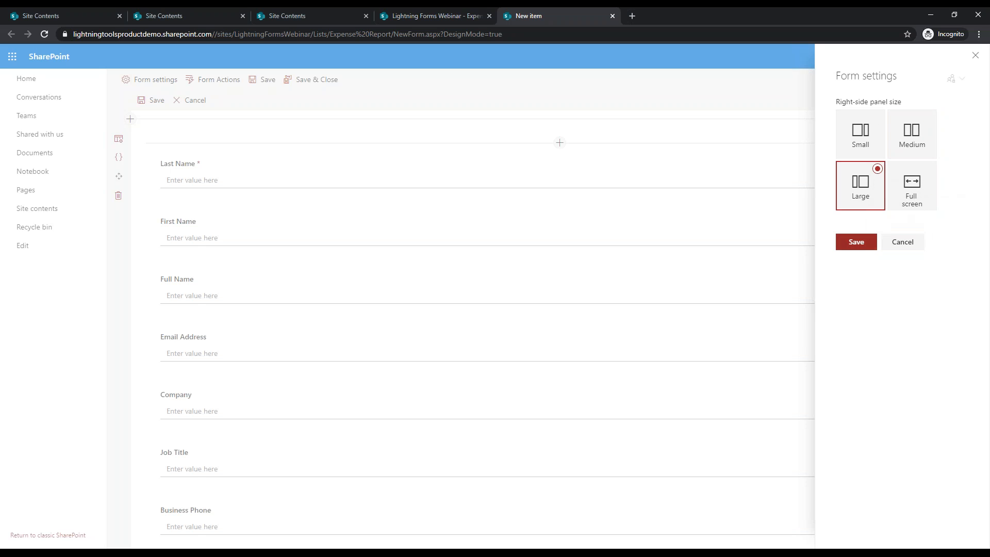
{"action": "left_click", "coordinate": [871, 241]}
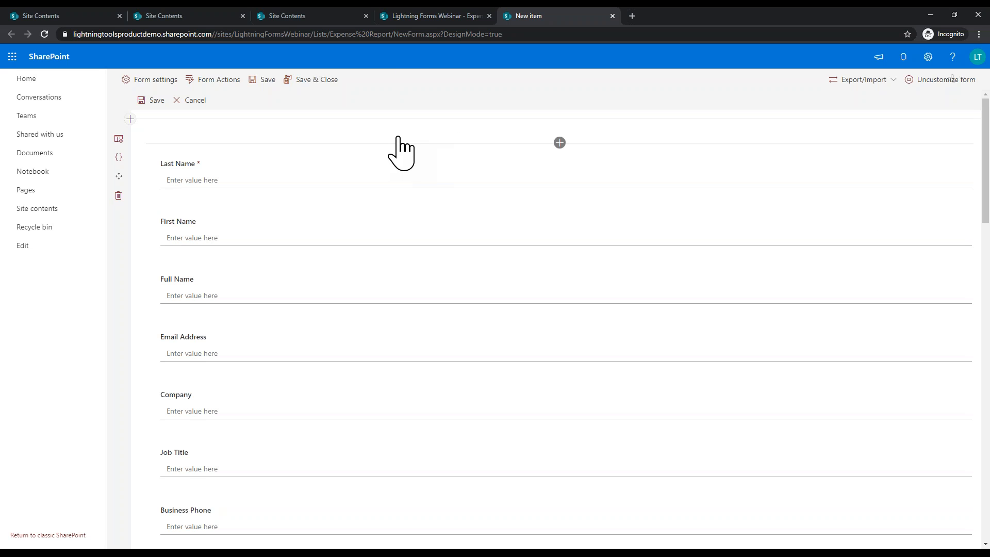
Step: Insert a two-column section at the top with Last Name, First Name and Full Name on the left
{"action": "left_click", "coordinate": [560, 143]}
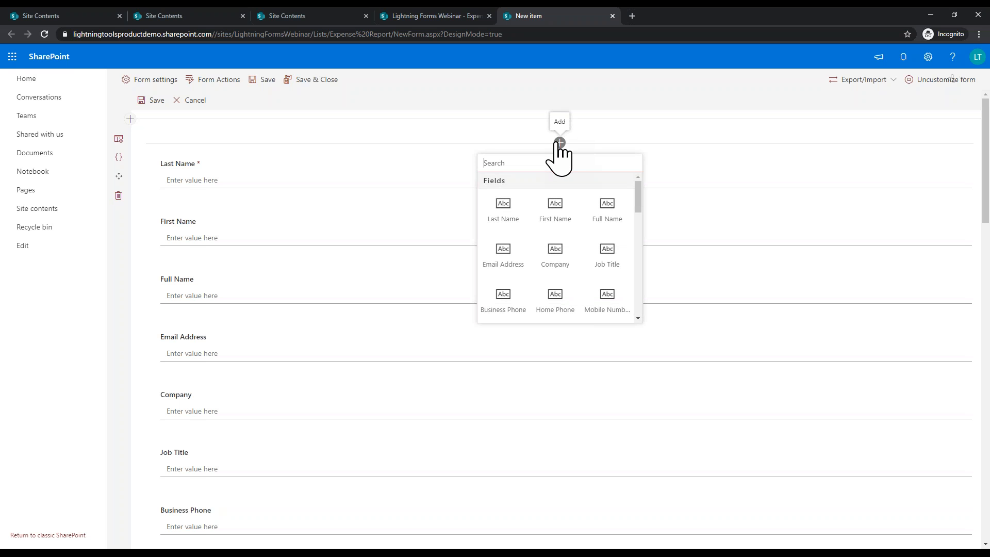
{"action": "left_click", "coordinate": [131, 120]}
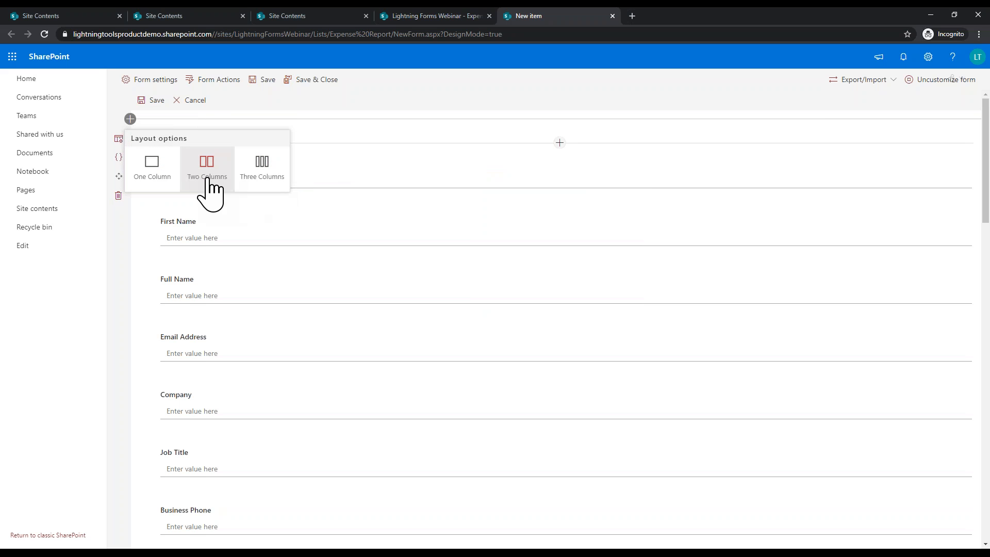
{"action": "left_click", "coordinate": [207, 170]}
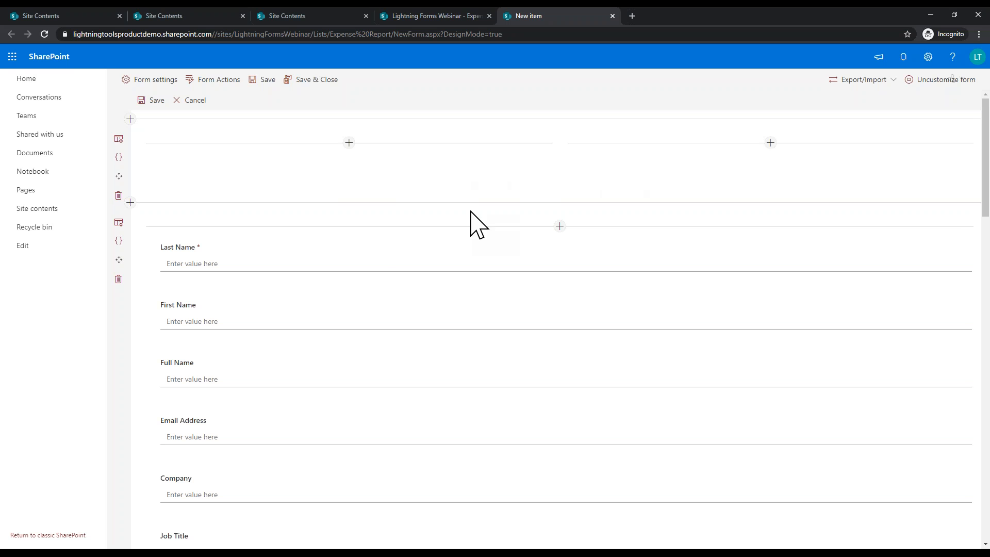
{"action": "left_click_drag", "start_coordinate": [146, 249], "coordinate": [224, 177]}
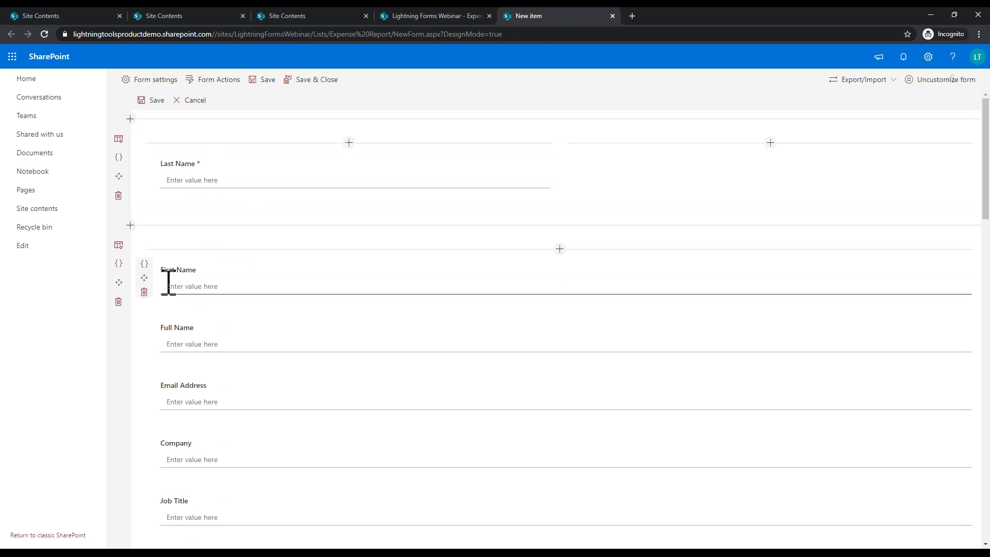
{"action": "left_click_drag", "start_coordinate": [145, 279], "coordinate": [170, 198]}
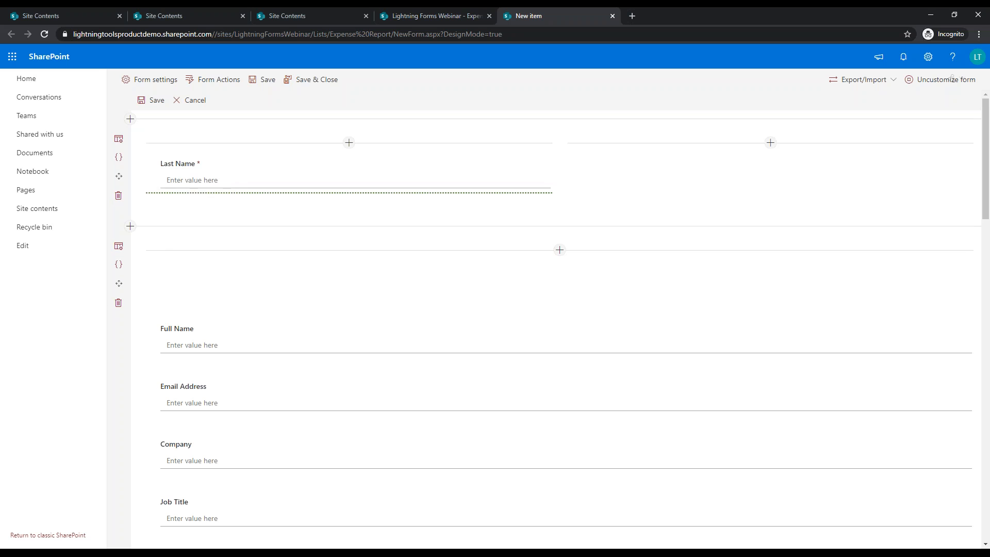
{"action": "left_click_drag", "start_coordinate": [145, 335], "coordinate": [189, 244]}
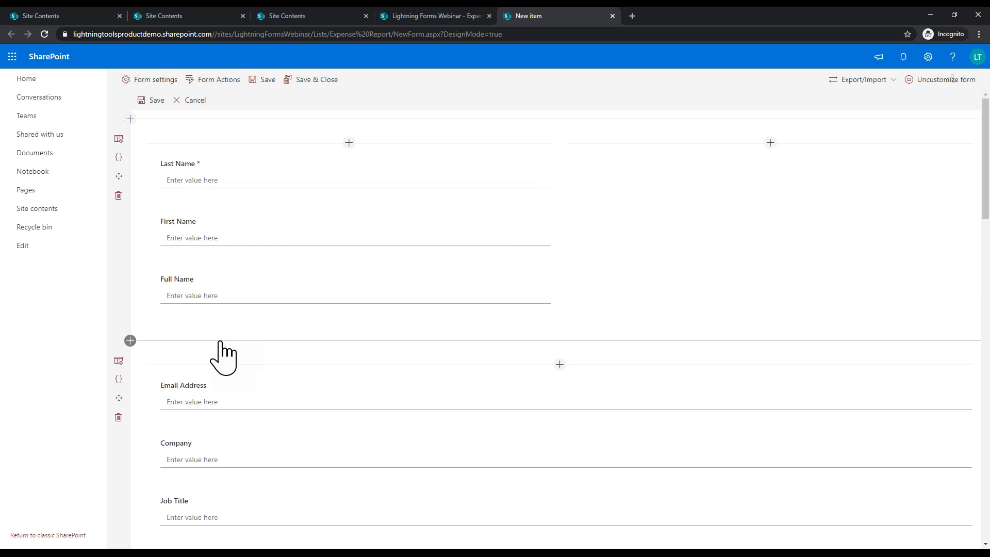
Step: Drag Report Date up the form into the right column beside Last Name
{"action": "scroll", "coordinate": [223, 357], "scroll_direction": "down", "scroll_amount": 9}
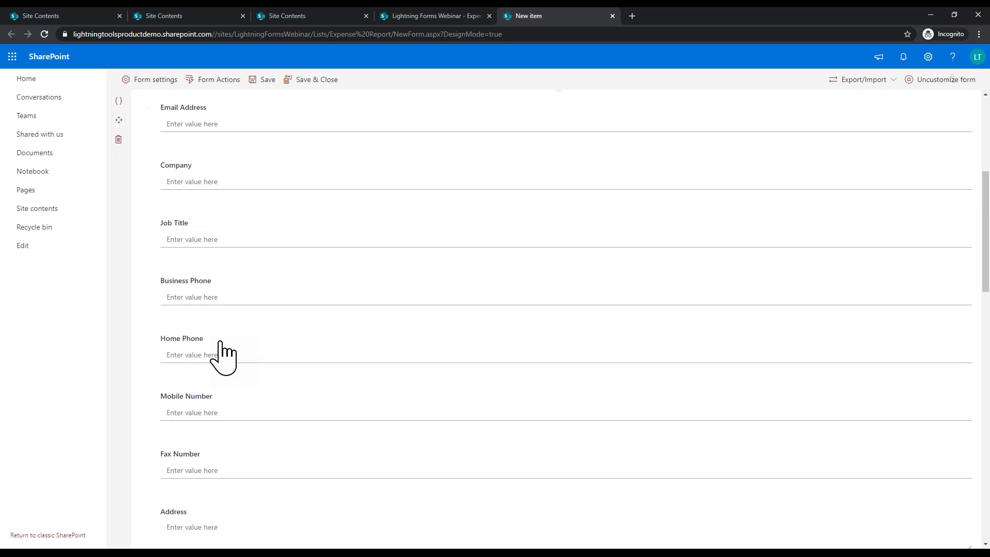
{"action": "scroll", "coordinate": [223, 357], "scroll_direction": "down", "scroll_amount": 12}
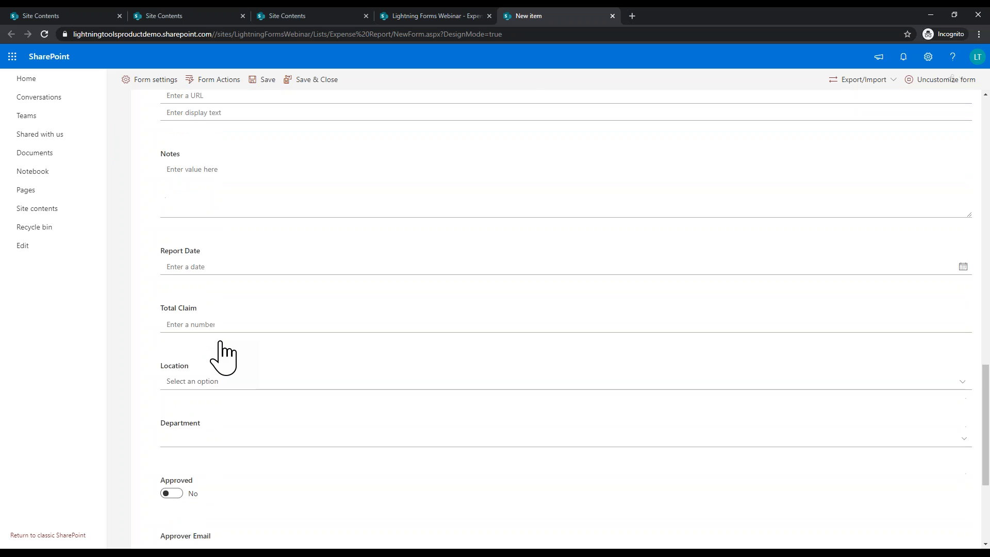
{"action": "scroll", "coordinate": [222, 357], "scroll_direction": "down", "scroll_amount": 3}
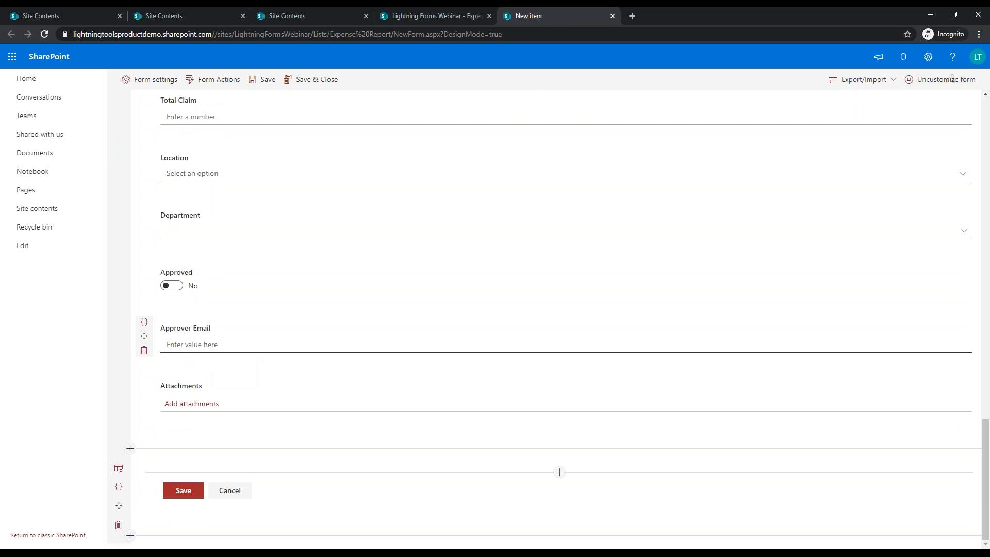
{"action": "scroll", "coordinate": [358, 294], "scroll_direction": "up", "scroll_amount": 3}
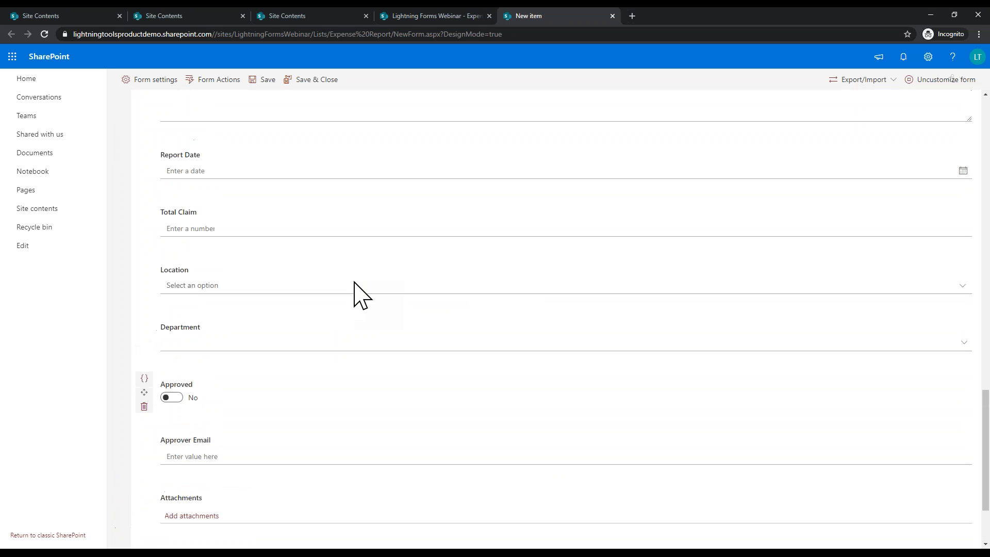
{"action": "scroll", "coordinate": [221, 217], "scroll_direction": "up", "scroll_amount": 3}
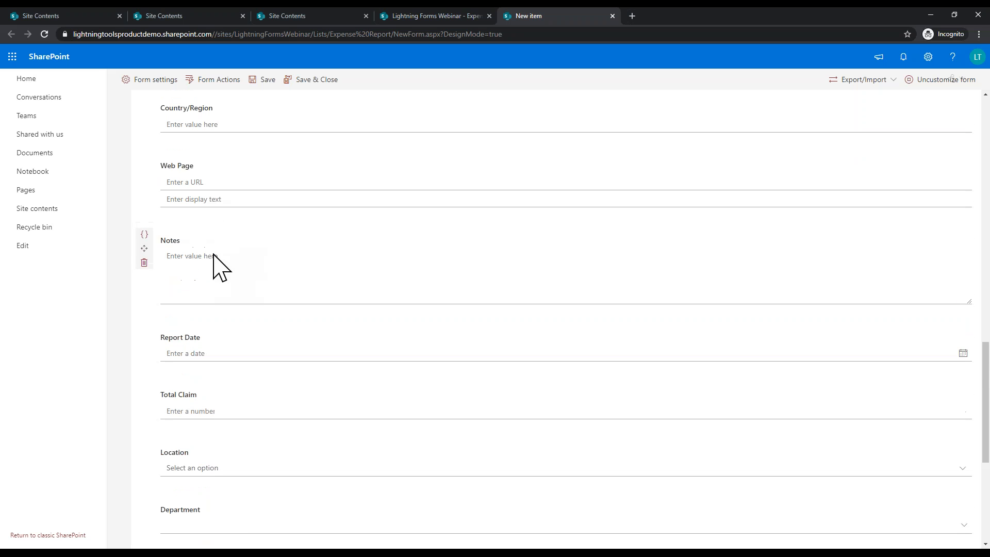
{"action": "left_click_drag", "start_coordinate": [145, 347], "coordinate": [221, 172]}
{"action": "scroll", "coordinate": [193, 296], "scroll_direction": "up", "scroll_amount": 5}
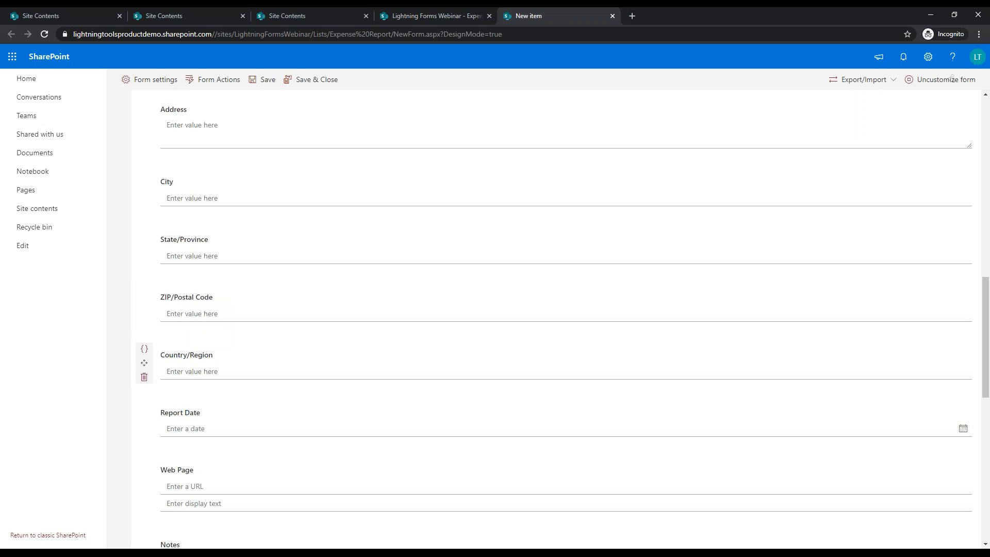
{"action": "left_click_drag", "start_coordinate": [145, 434], "coordinate": [170, 371]}
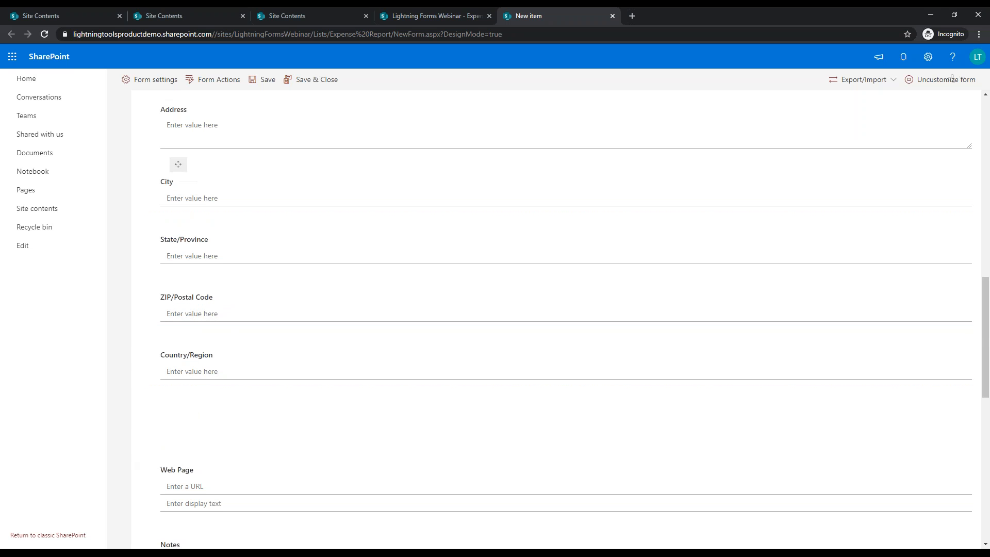
{"action": "left_click_drag", "start_coordinate": [144, 428], "coordinate": [192, 187]}
{"action": "scroll", "coordinate": [254, 259], "scroll_direction": "up", "scroll_amount": 5}
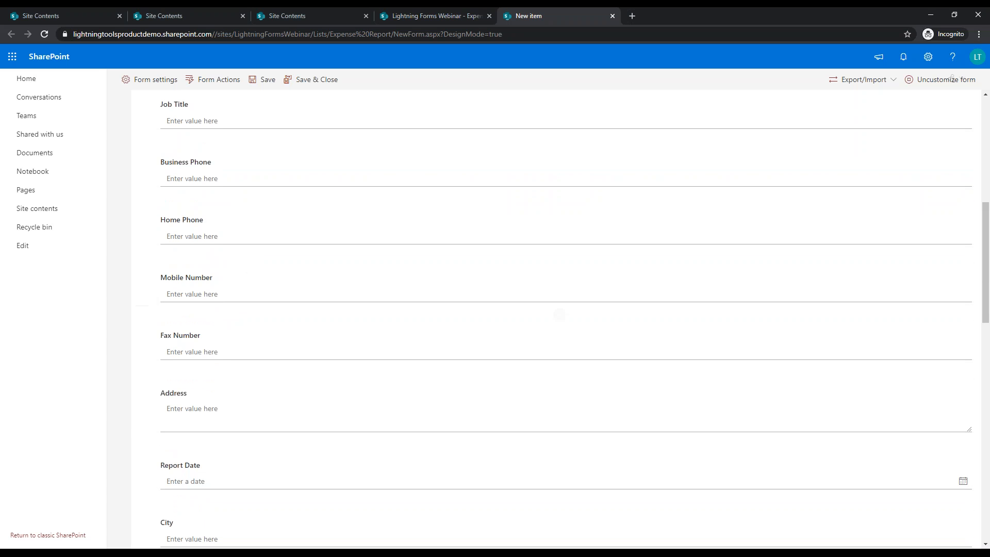
{"action": "left_click_drag", "start_coordinate": [144, 474], "coordinate": [204, 161]}
{"action": "scroll", "coordinate": [236, 250], "scroll_direction": "up", "scroll_amount": 4}
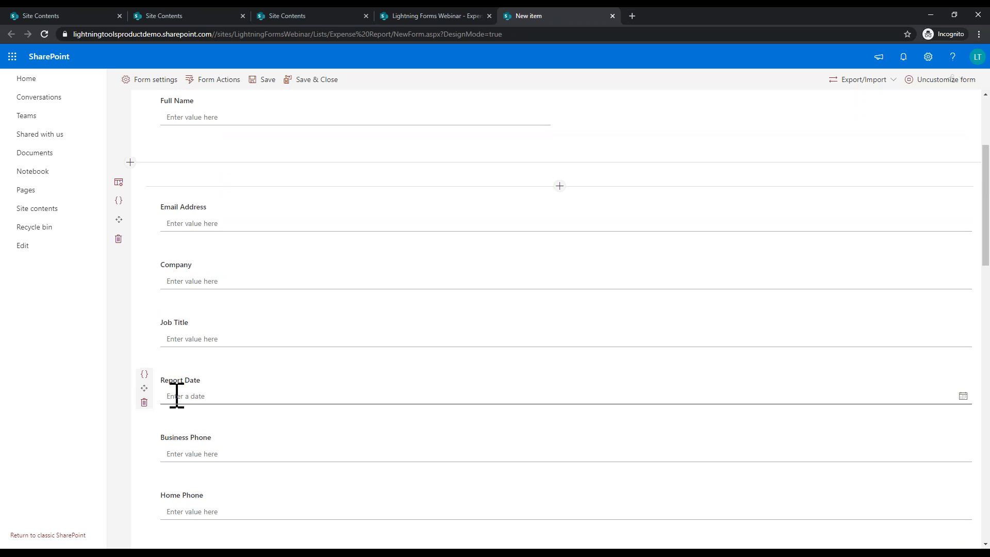
{"action": "scroll", "coordinate": [177, 398], "scroll_direction": "up", "scroll_amount": 2}
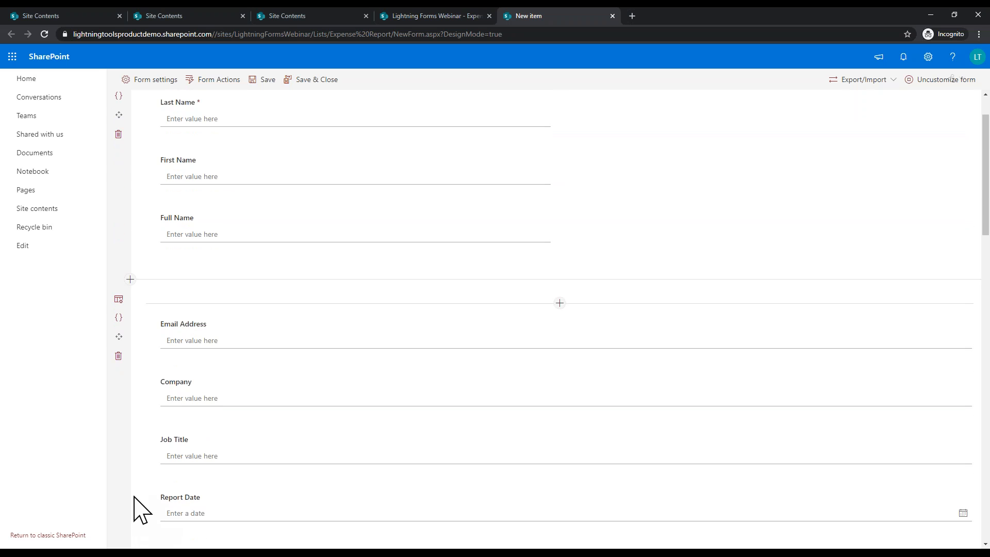
{"action": "left_click_drag", "start_coordinate": [148, 520], "coordinate": [632, 111]}
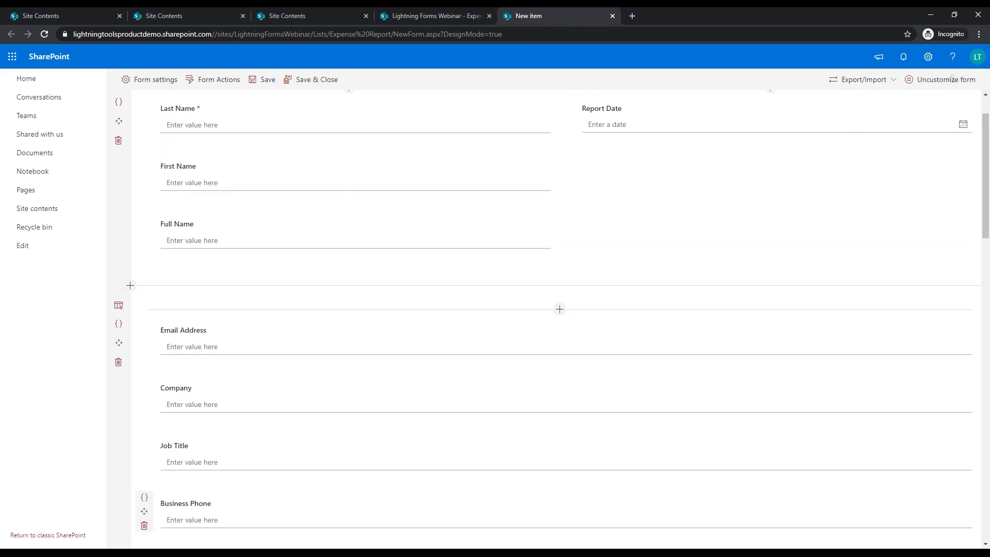
{"action": "scroll", "coordinate": [670, 242], "scroll_direction": "up", "scroll_amount": 1}
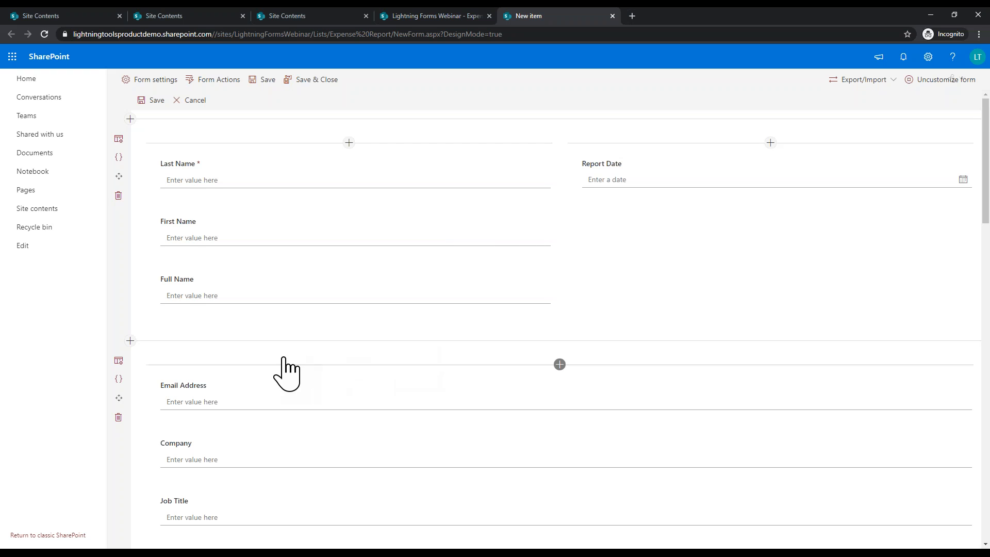
Step: Insert a Tabs control below the name fields and add a second tab for Address Details and Approval
{"action": "left_click", "coordinate": [130, 340]}
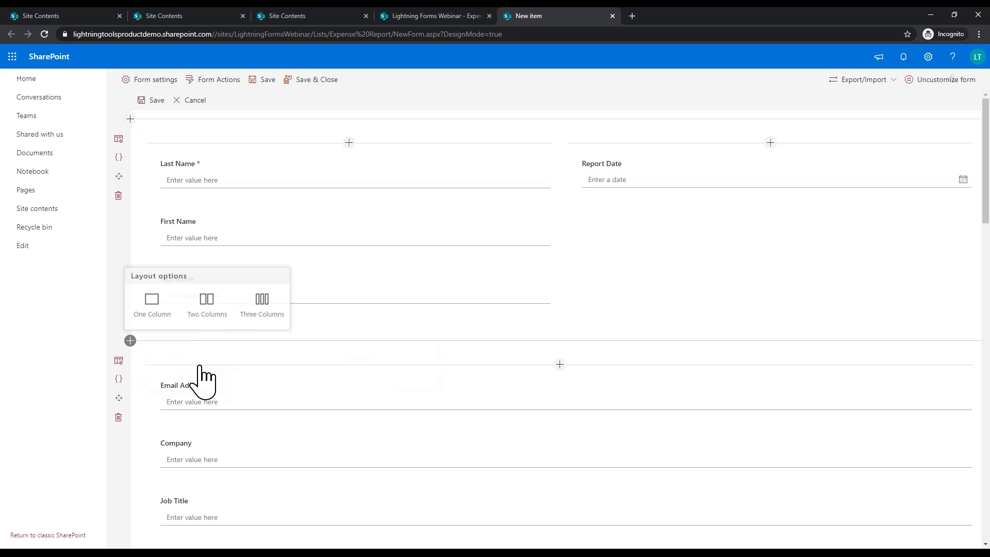
{"action": "left_click", "coordinate": [558, 367]}
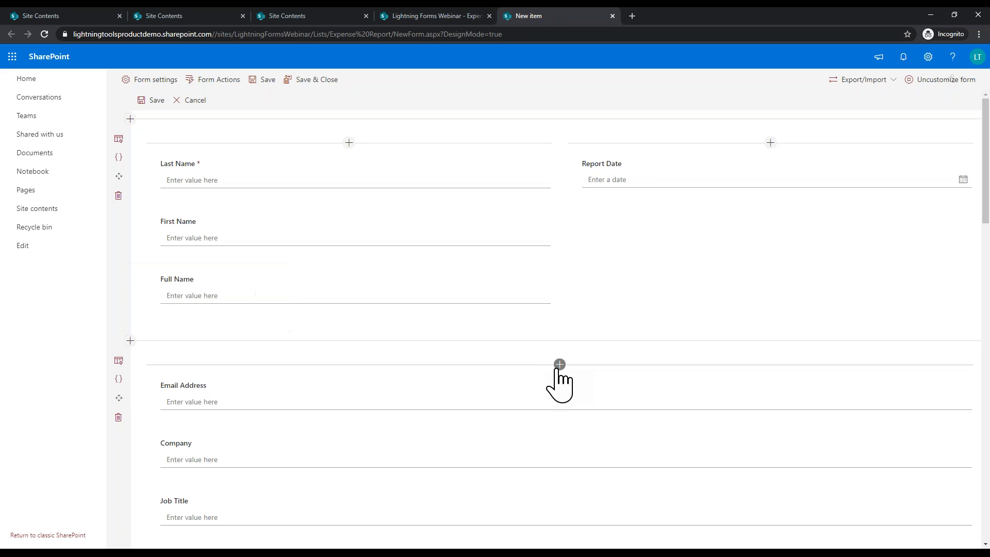
{"action": "left_click", "coordinate": [559, 366]}
{"action": "left_click_drag", "start_coordinate": [639, 217], "coordinate": [645, 299]}
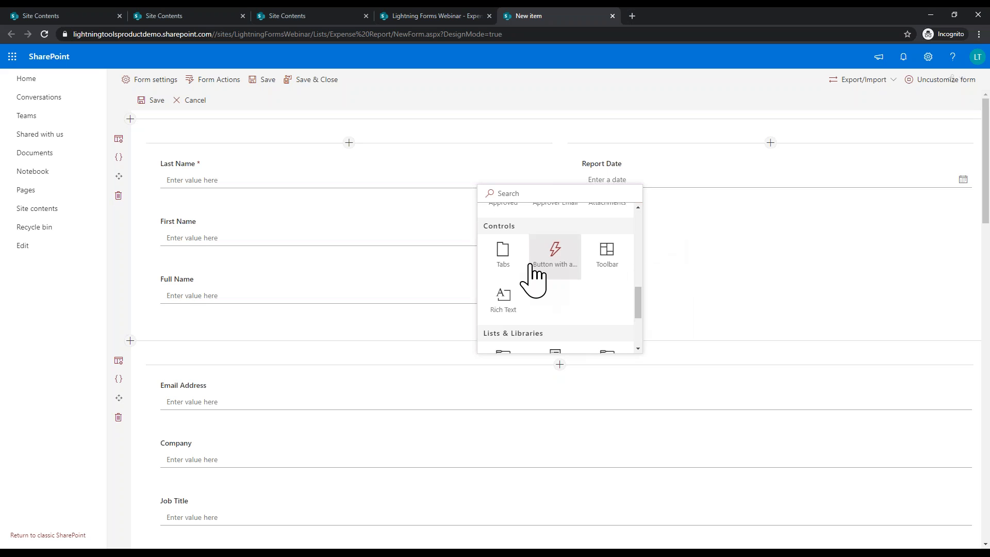
{"action": "left_click", "coordinate": [503, 254]}
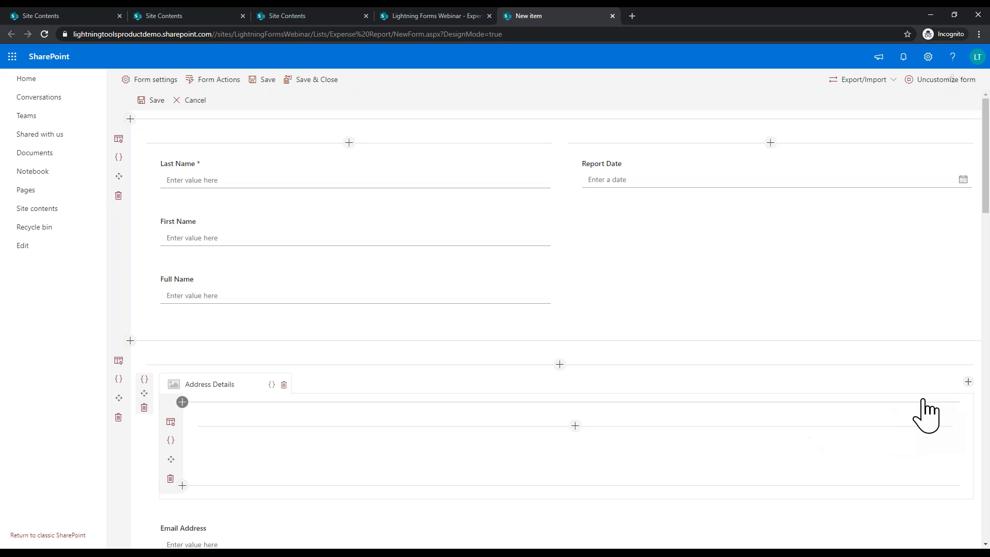
{"action": "left_click", "coordinate": [968, 382]}
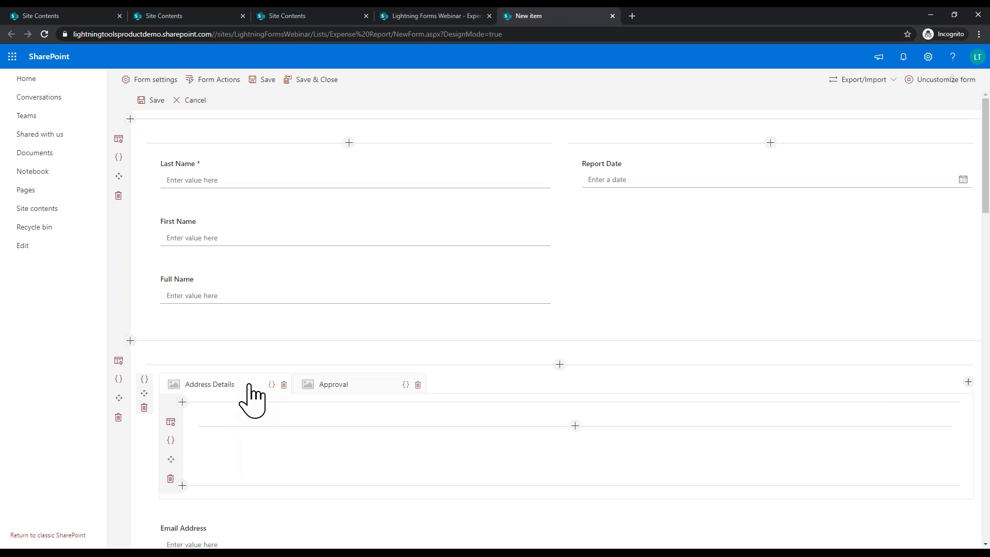
Step: Move Email Address and Company into the right column under Report Date
{"action": "scroll", "coordinate": [251, 397], "scroll_direction": "down", "scroll_amount": 4}
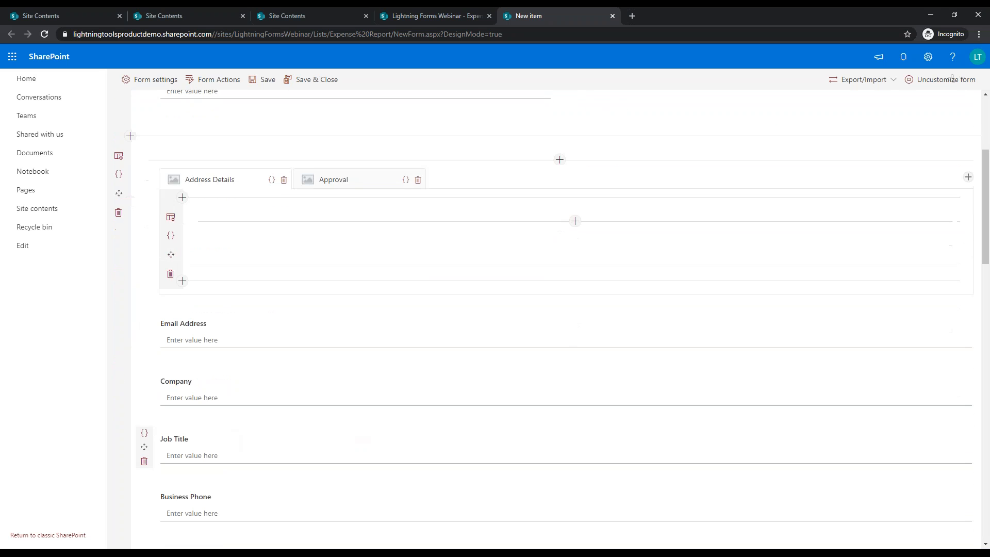
{"action": "scroll", "coordinate": [325, 446], "scroll_direction": "up", "scroll_amount": 2}
{"action": "left_click_drag", "start_coordinate": [144, 449], "coordinate": [615, 103]}
{"action": "scroll", "coordinate": [479, 287], "scroll_direction": "down", "scroll_amount": 2}
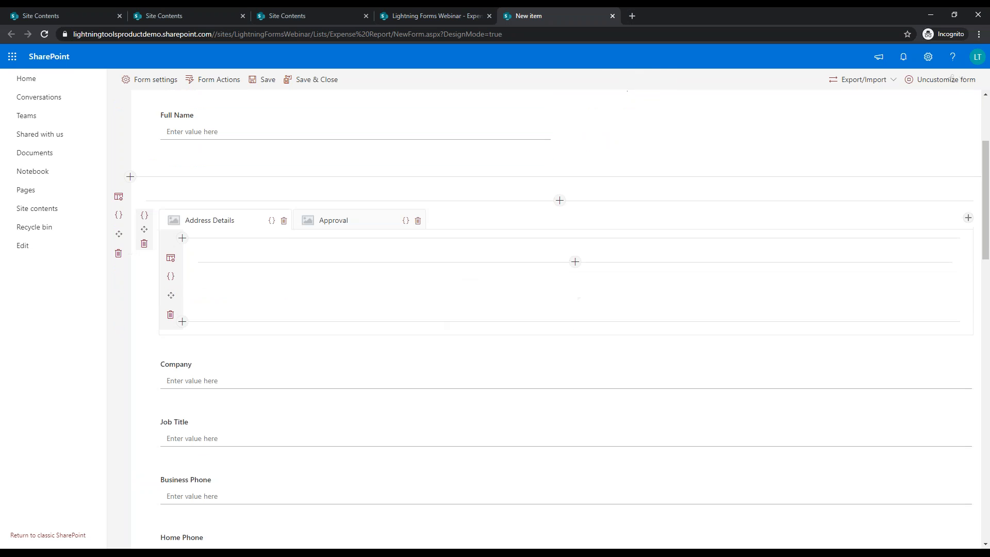
{"action": "left_click_drag", "start_coordinate": [144, 369], "coordinate": [663, 126]}
{"action": "scroll", "coordinate": [663, 126], "scroll_direction": "up", "scroll_amount": 2}
{"action": "left_click_drag", "start_coordinate": [145, 472], "coordinate": [622, 176]}
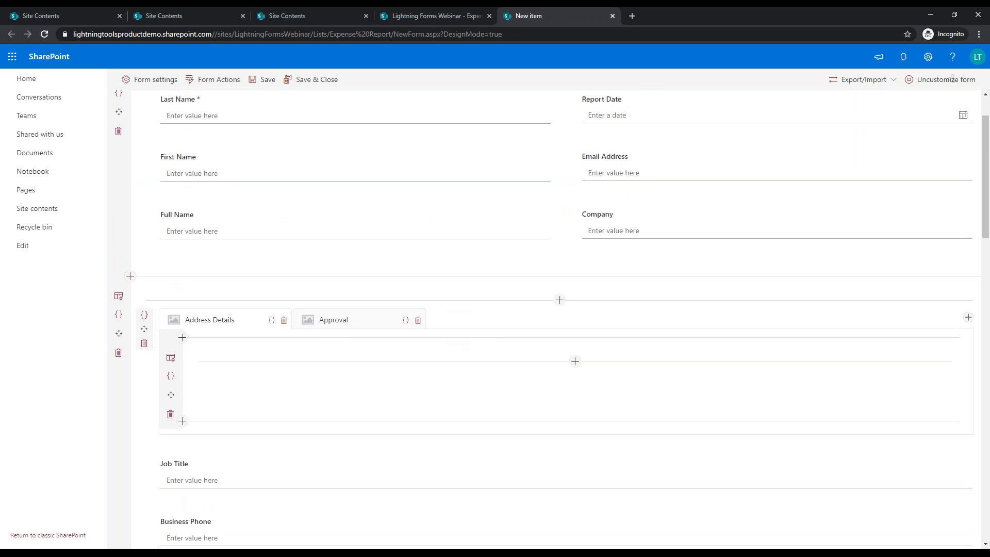
{"action": "scroll", "coordinate": [224, 410], "scroll_direction": "down", "scroll_amount": 1}
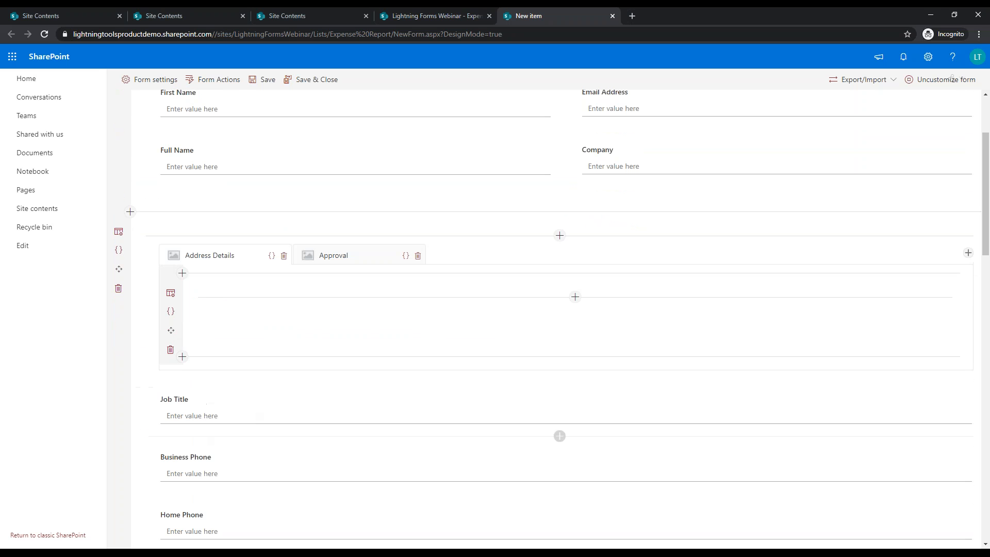
Step: Remove Job Title and Business Phone, and move Home Phone and Mobile Number into Address Details
{"action": "left_click", "coordinate": [144, 421]}
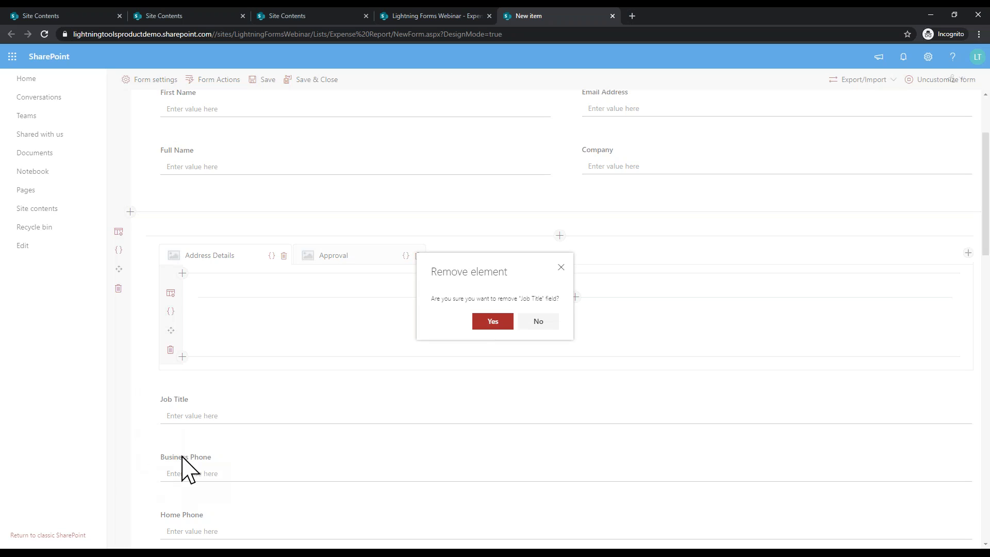
{"action": "left_click", "coordinate": [499, 323]}
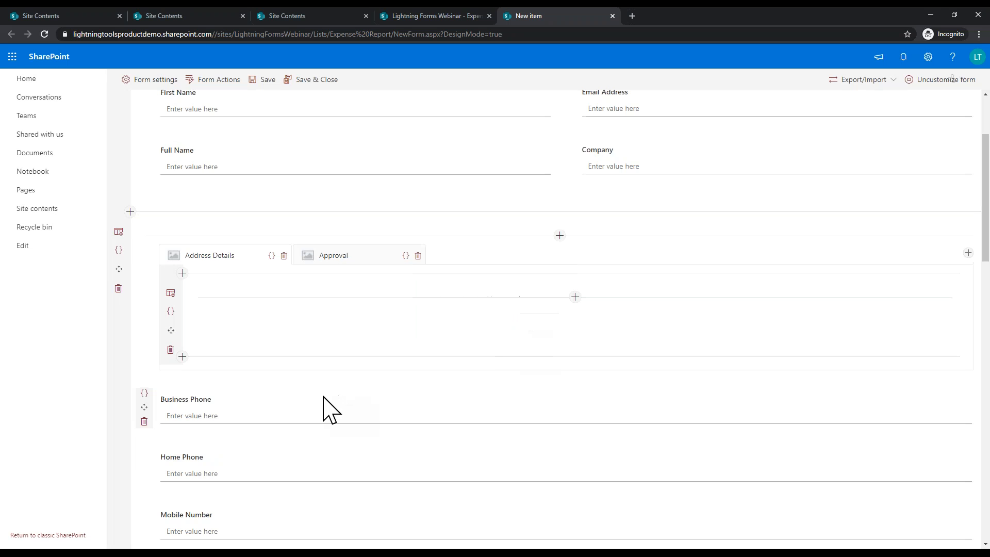
{"action": "left_click", "coordinate": [145, 421]}
{"action": "left_click", "coordinate": [495, 326]}
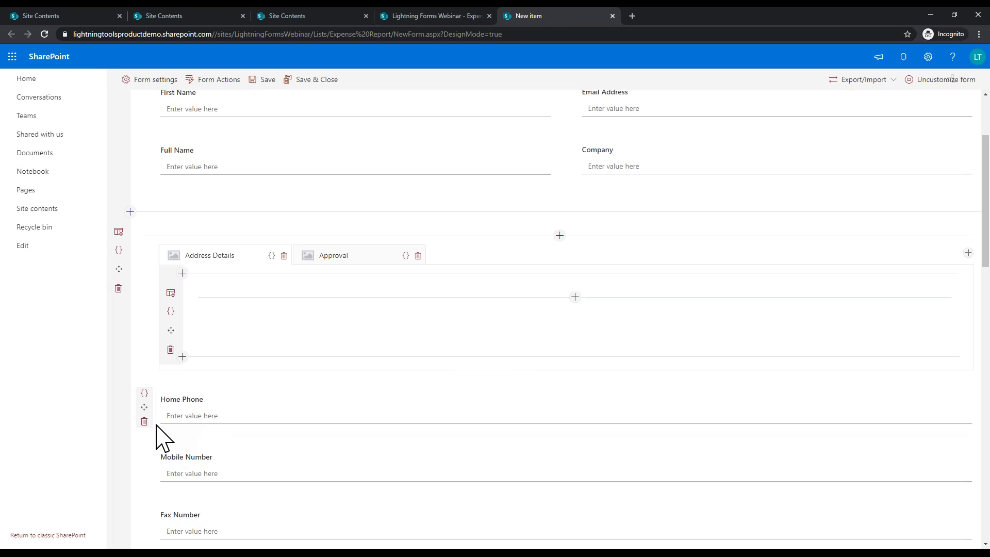
{"action": "left_click_drag", "start_coordinate": [145, 405], "coordinate": [243, 333]}
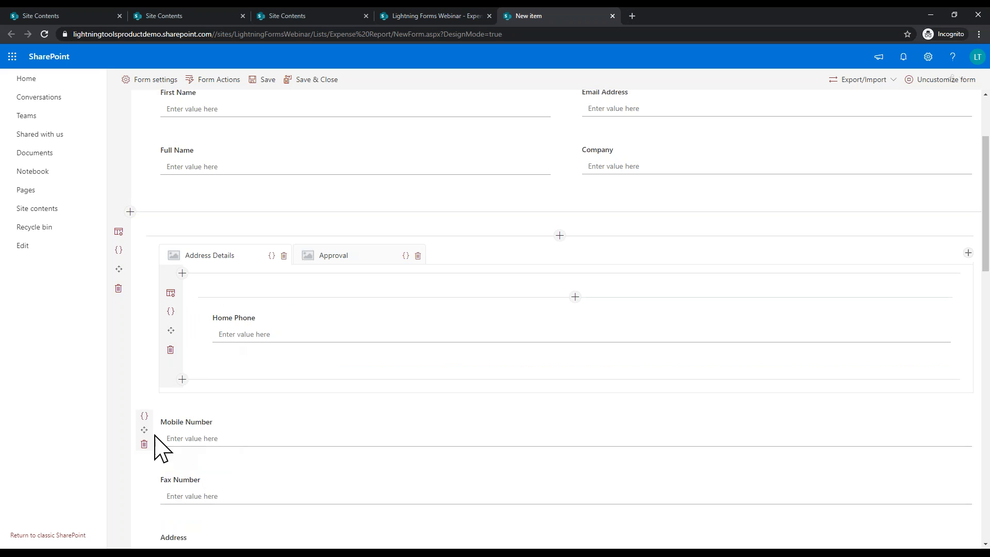
{"action": "left_click_drag", "start_coordinate": [144, 431], "coordinate": [250, 342]}
{"action": "scroll", "coordinate": [159, 409], "scroll_direction": "down", "scroll_amount": 2}
Step: Remove Fax Number and move Address, State/Province, ZIP/Postal Code, Country/Region and Web Page into Address Details
{"action": "left_click", "coordinate": [144, 398]}
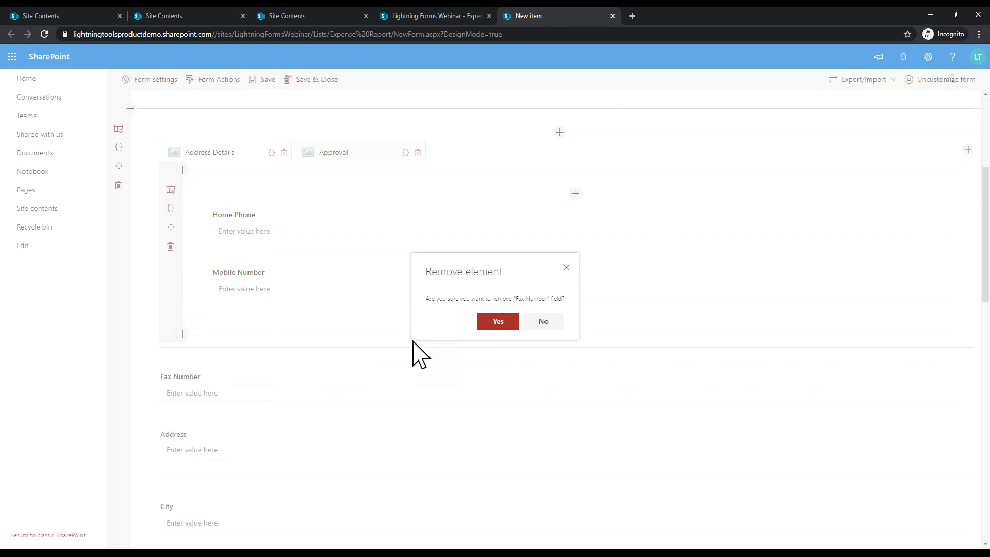
{"action": "left_click", "coordinate": [485, 325]}
{"action": "left_click_drag", "start_coordinate": [146, 398], "coordinate": [275, 310]}
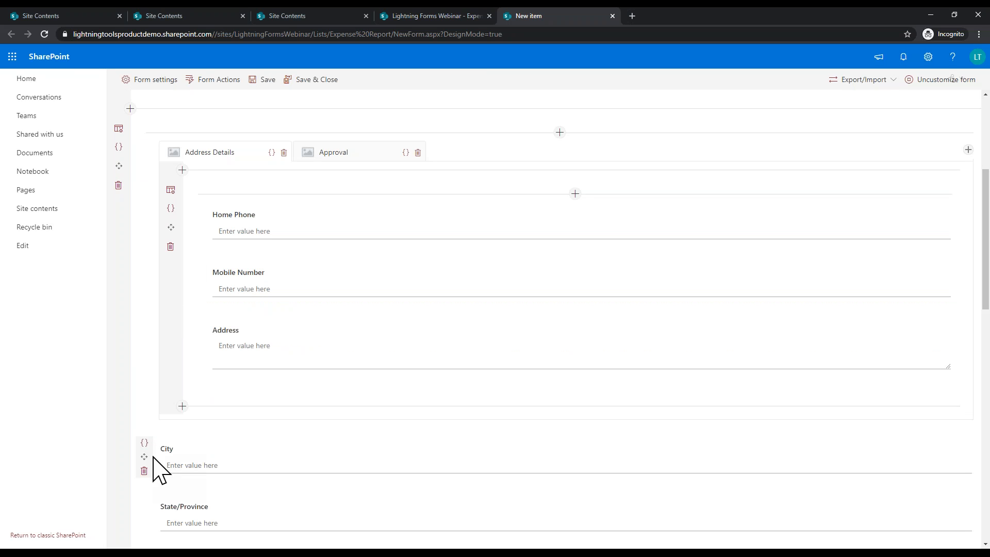
{"action": "left_click_drag", "start_coordinate": [181, 426], "coordinate": [232, 380]}
{"action": "scroll", "coordinate": [232, 380], "scroll_direction": "down", "scroll_amount": 4}
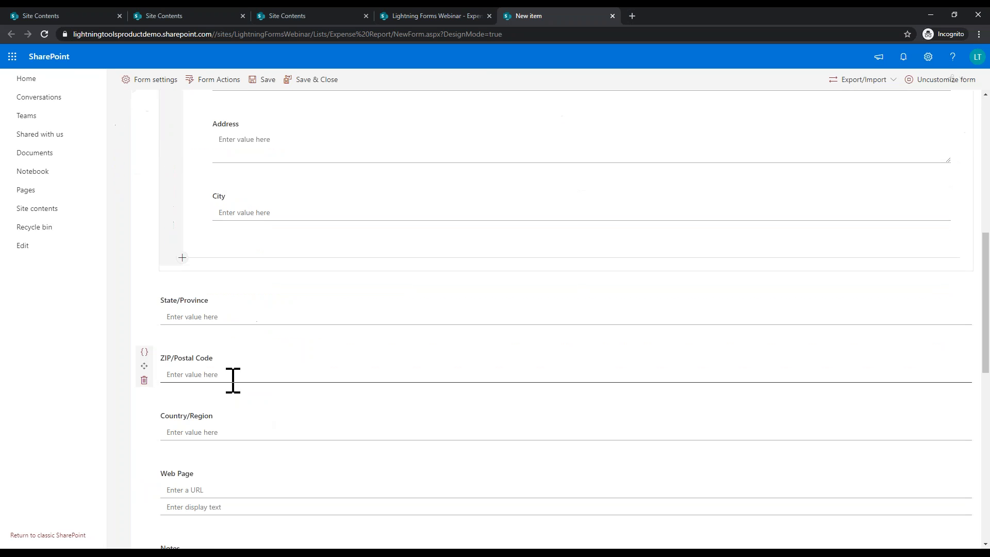
{"action": "left_click_drag", "start_coordinate": [144, 307], "coordinate": [291, 222]}
{"action": "left_click_drag", "start_coordinate": [144, 365], "coordinate": [276, 289]}
{"action": "left_click_drag", "start_coordinate": [144, 425], "coordinate": [277, 348]}
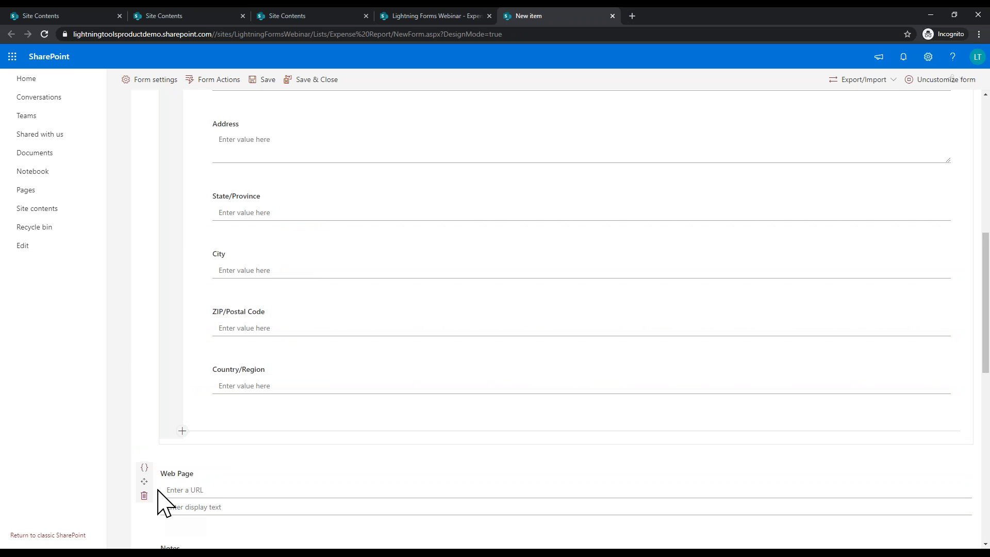
{"action": "left_click_drag", "start_coordinate": [144, 491], "coordinate": [310, 376]}
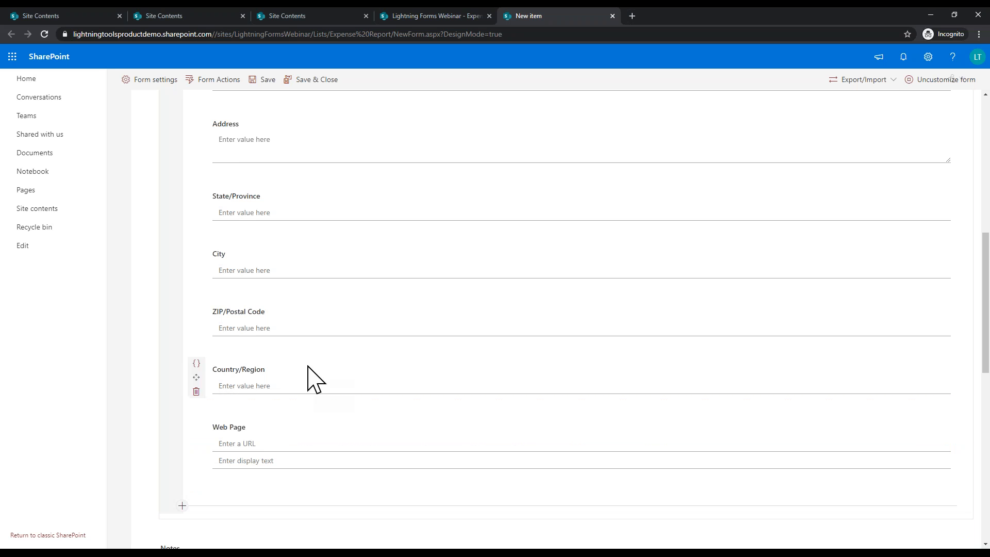
{"action": "scroll", "coordinate": [309, 376], "scroll_direction": "down", "scroll_amount": 4}
{"action": "scroll", "coordinate": [343, 369], "scroll_direction": "up", "scroll_amount": 10}
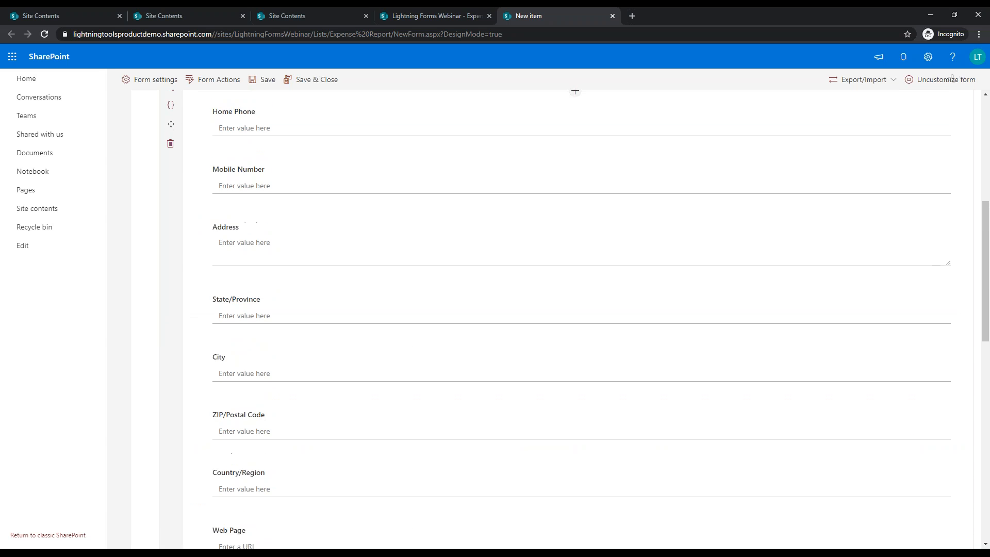
Step: Move Notes, Total Claim and Location into the Approval tab
{"action": "left_click", "coordinate": [328, 361]}
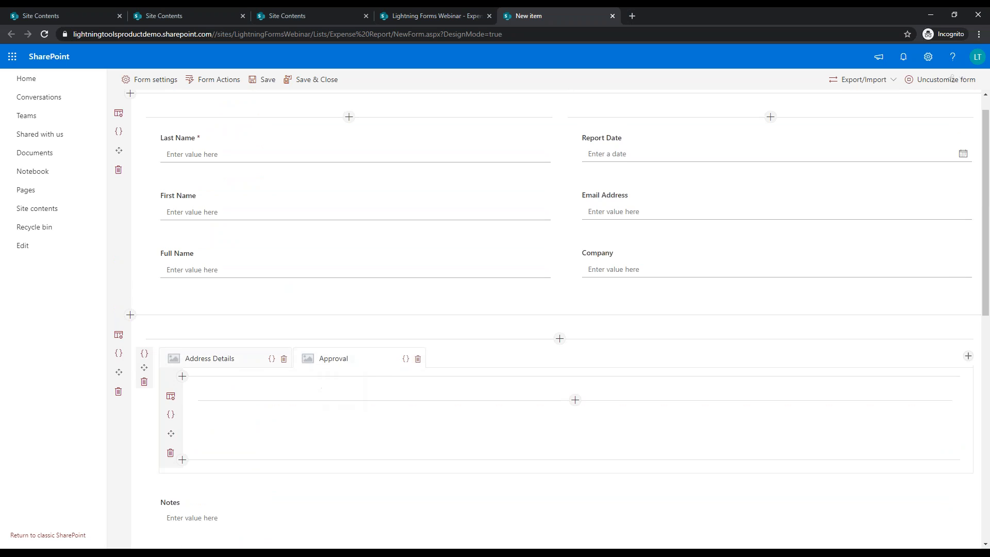
{"action": "scroll", "coordinate": [332, 376], "scroll_direction": "down", "scroll_amount": 5}
{"action": "scroll", "coordinate": [228, 287], "scroll_direction": "up", "scroll_amount": 2}
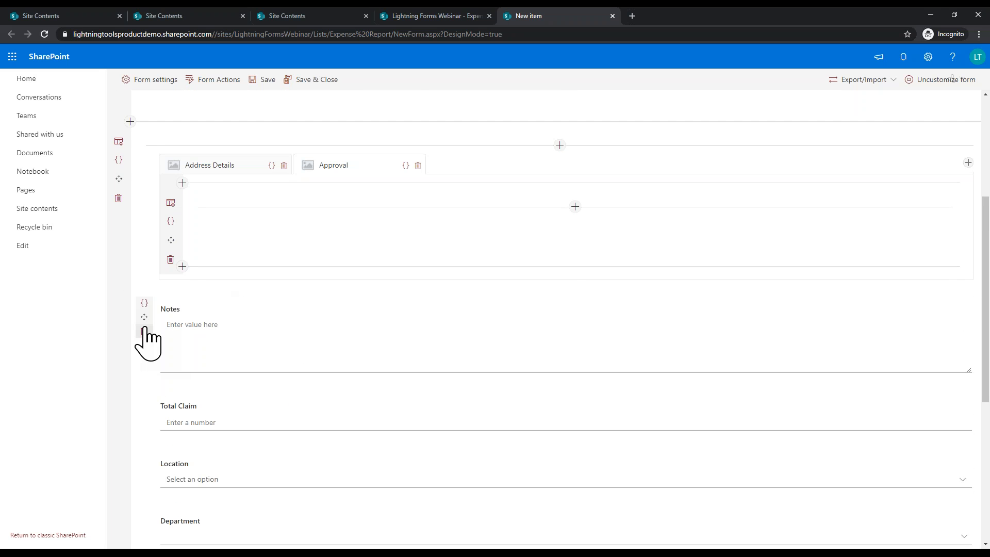
{"action": "left_click_drag", "start_coordinate": [142, 332], "coordinate": [277, 220]}
{"action": "left_click_drag", "start_coordinate": [143, 385], "coordinate": [232, 283]}
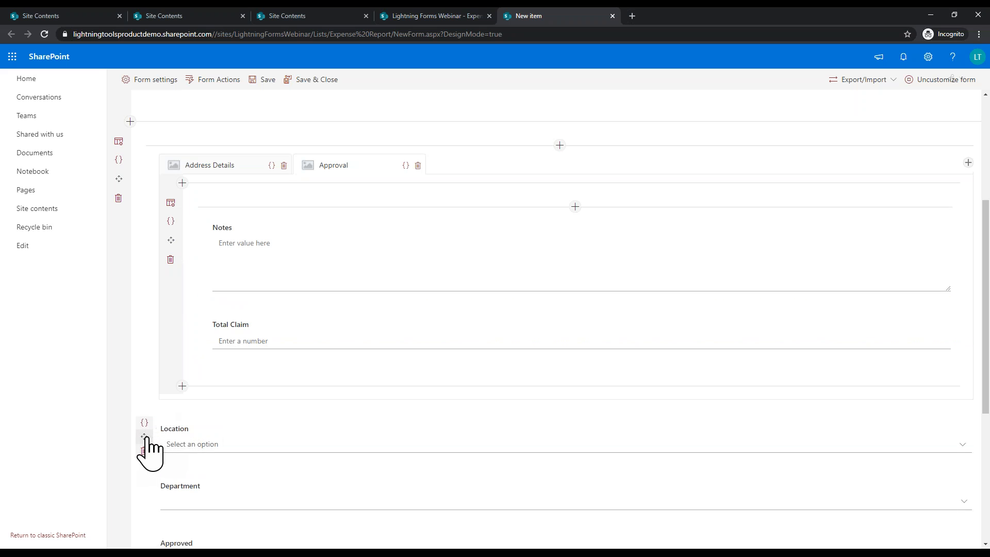
{"action": "left_click_drag", "start_coordinate": [145, 437], "coordinate": [294, 409]}
{"action": "scroll", "coordinate": [190, 331], "scroll_direction": "down", "scroll_amount": 3}
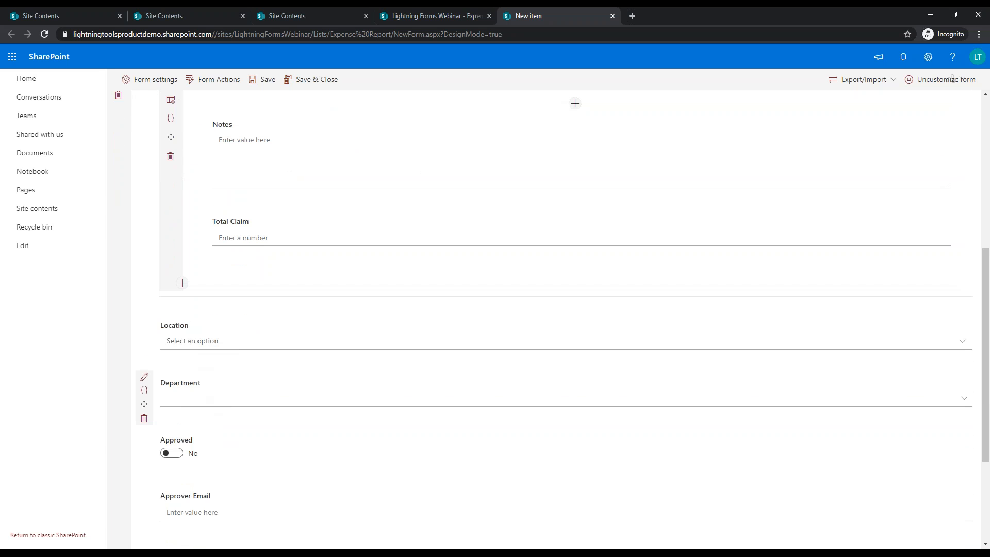
{"action": "scroll", "coordinate": [159, 354], "scroll_direction": "down", "scroll_amount": 1}
Step: Move Approved and Approver Email into the Approval tab and delete the Attachments field
{"action": "left_click_drag", "start_coordinate": [145, 344], "coordinate": [285, 165]}
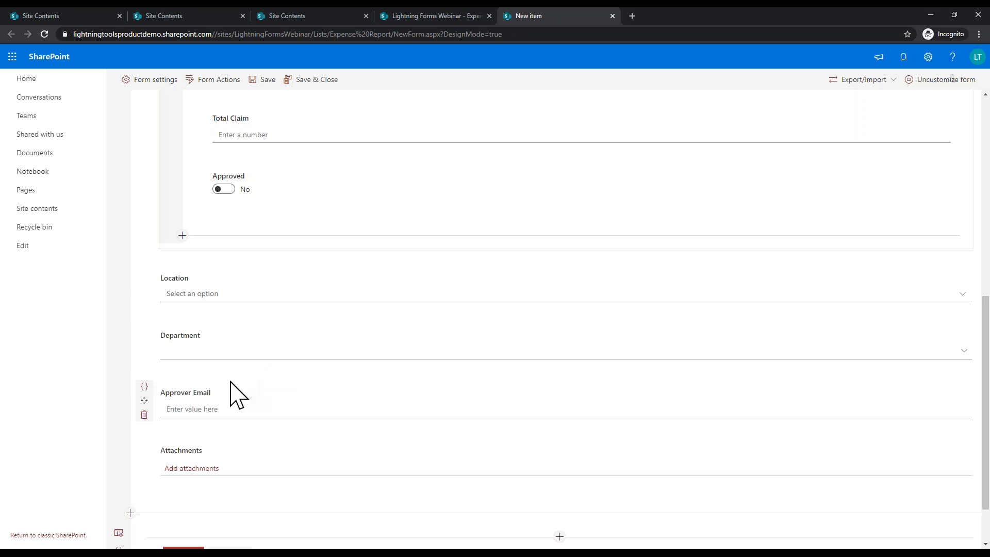
{"action": "left_click_drag", "start_coordinate": [144, 410], "coordinate": [246, 212]}
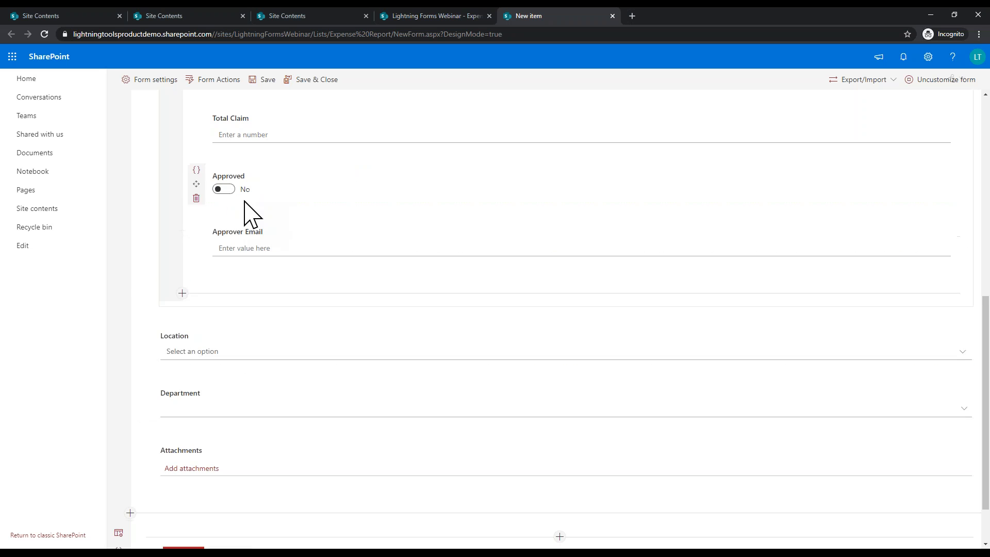
{"action": "left_click", "coordinate": [145, 472]}
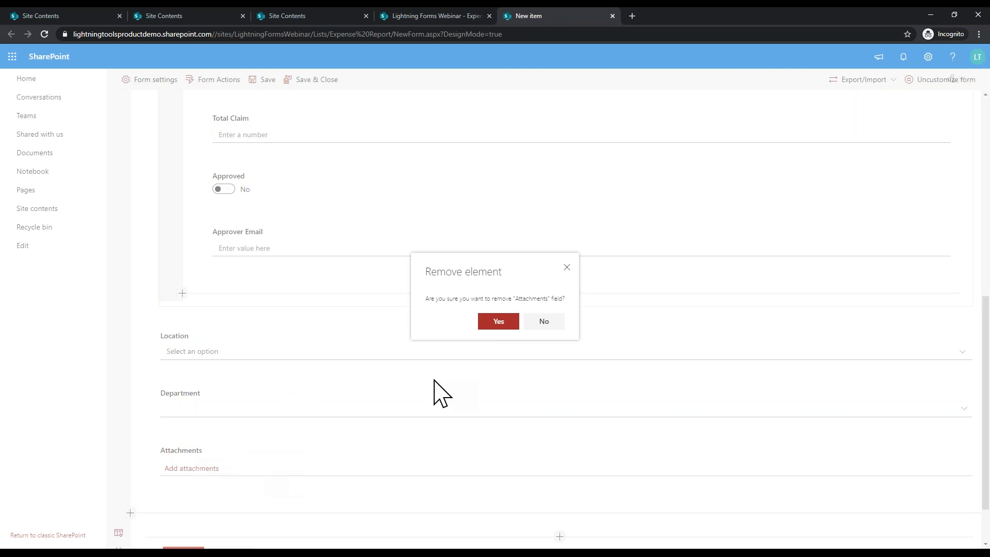
{"action": "left_click", "coordinate": [498, 321]}
{"action": "scroll", "coordinate": [604, 355], "scroll_direction": "up", "scroll_amount": 8}
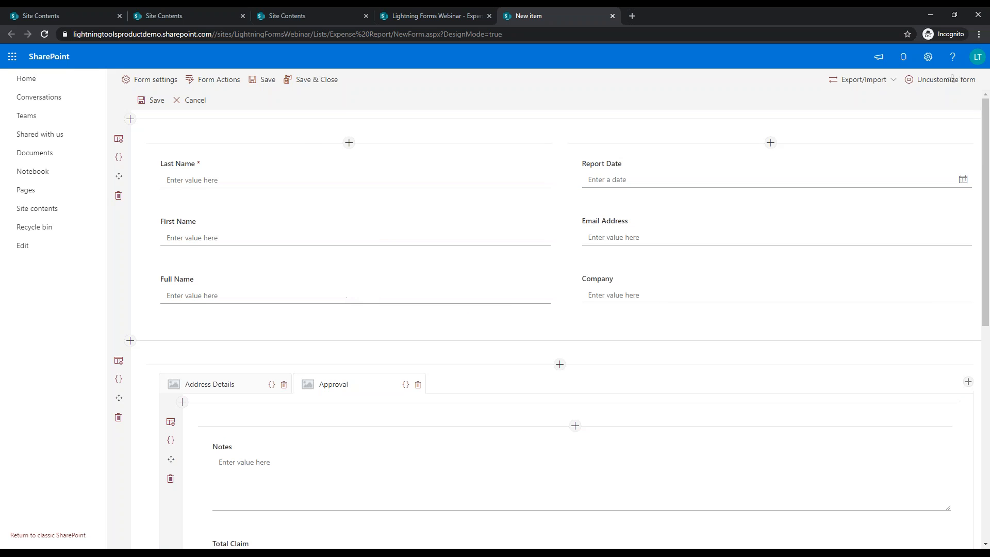
Step: Save the form design, preview its Address Details and Approval tabs in a new item, then cancel
{"action": "left_click", "coordinate": [306, 84]}
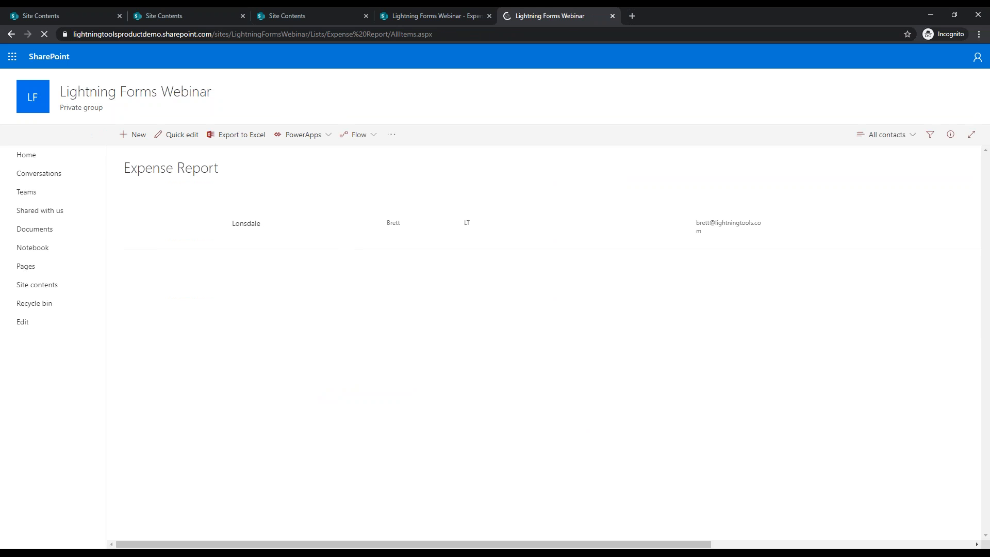
{"action": "left_click", "coordinate": [133, 134]}
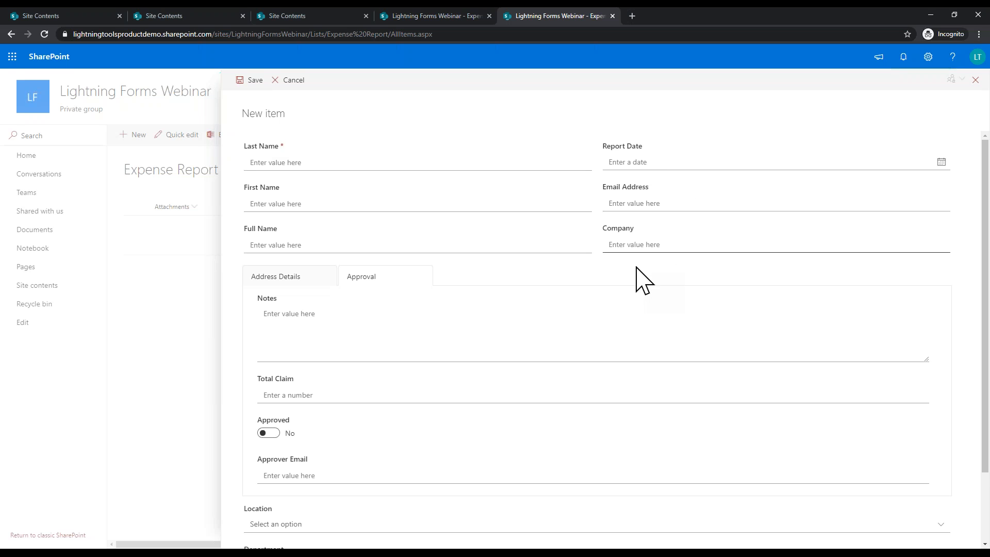
{"action": "left_click", "coordinate": [302, 279]}
{"action": "left_click", "coordinate": [358, 273]}
{"action": "left_click", "coordinate": [302, 279]}
{"action": "left_click", "coordinate": [356, 279]}
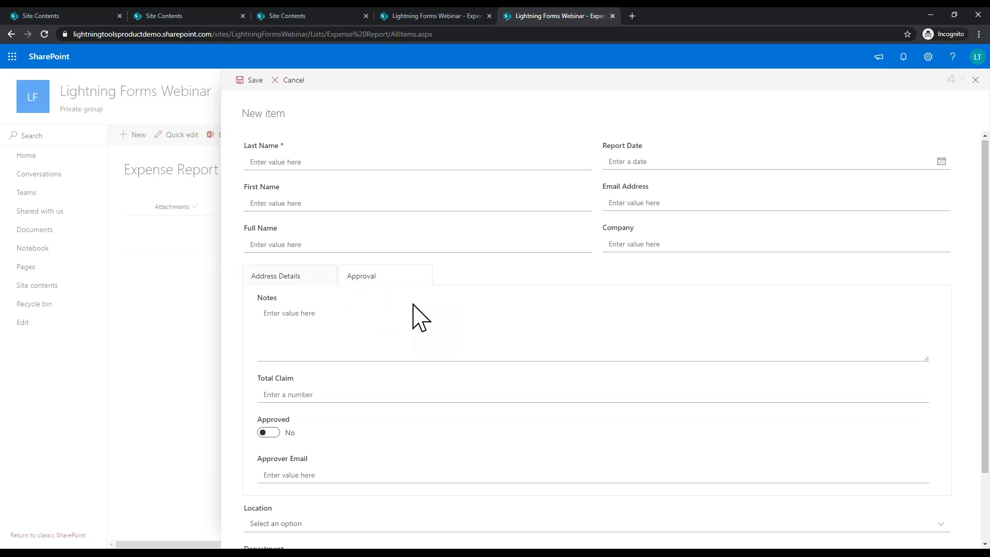
{"action": "scroll", "coordinate": [415, 316], "scroll_direction": "down", "scroll_amount": 2}
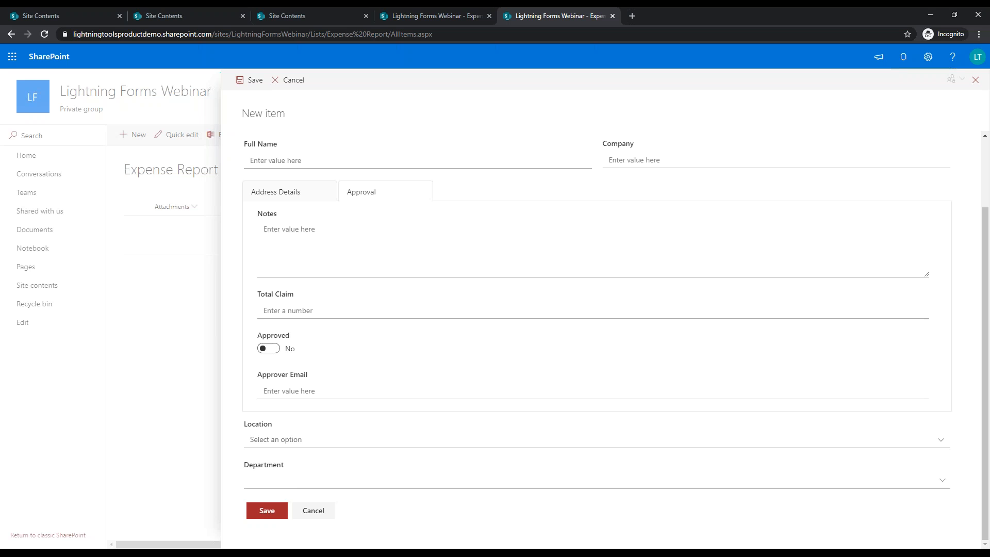
{"action": "left_click", "coordinate": [327, 512]}
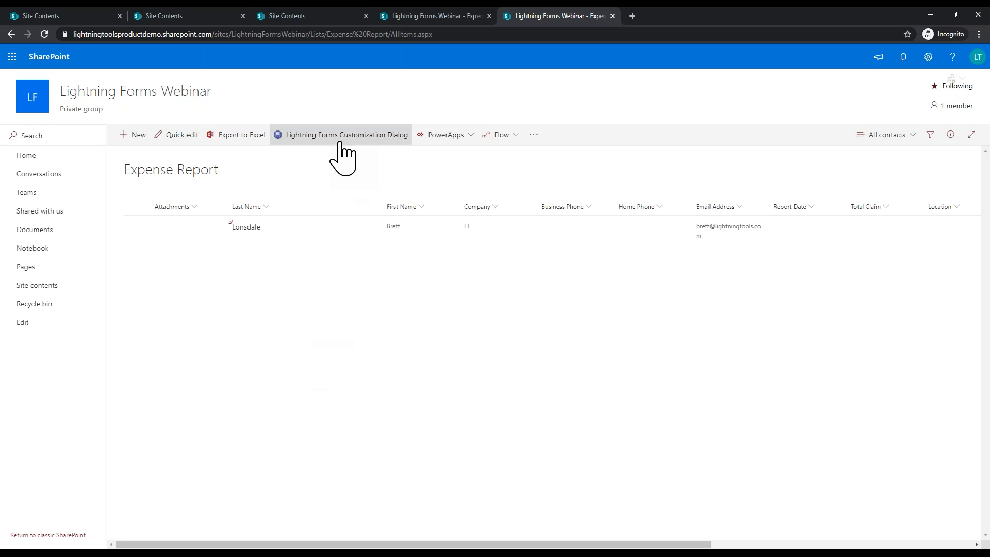
Step: Open NewForm.aspx from the Lightning Forms status dialog for redesign
{"action": "left_click", "coordinate": [341, 140]}
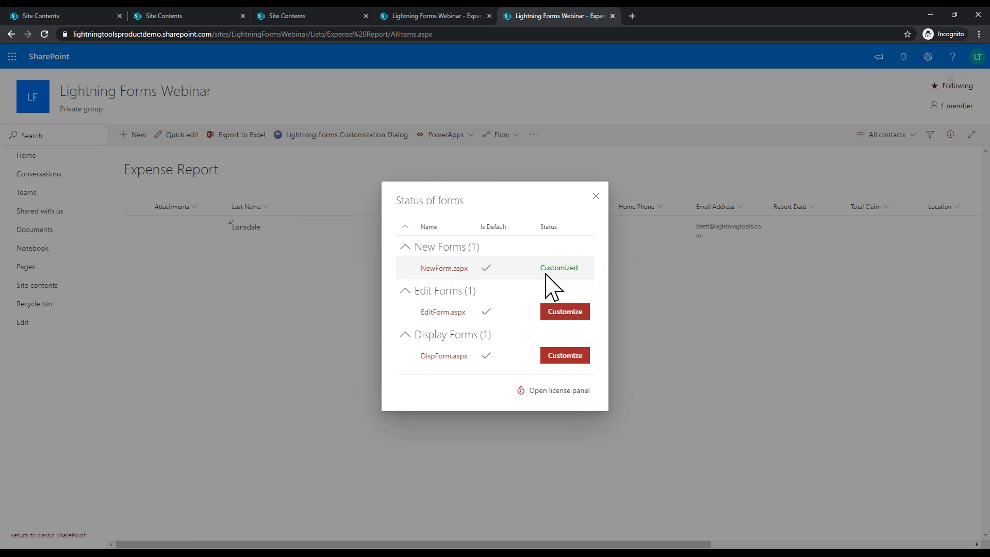
{"action": "left_click", "coordinate": [438, 267]}
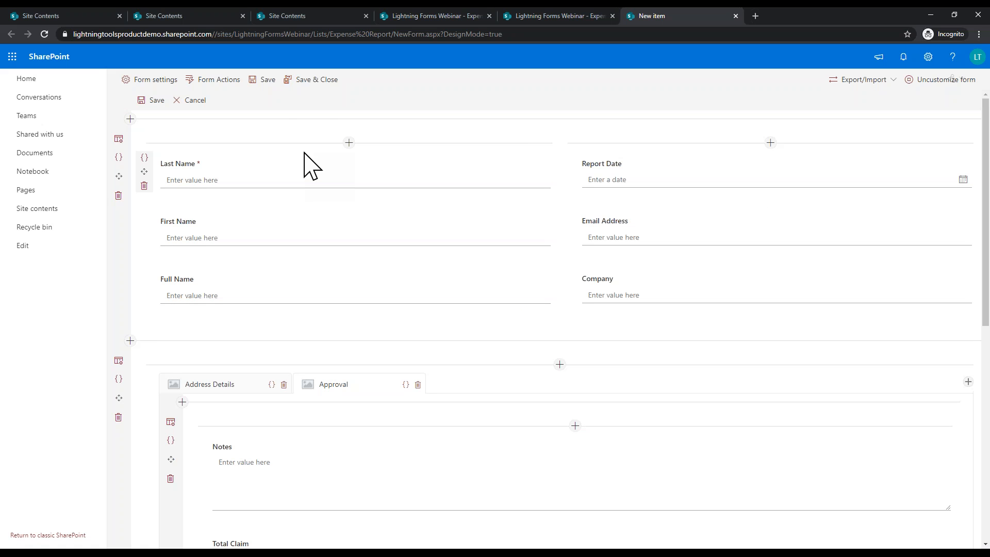
{"action": "scroll", "coordinate": [322, 180], "scroll_direction": "down", "scroll_amount": 8}
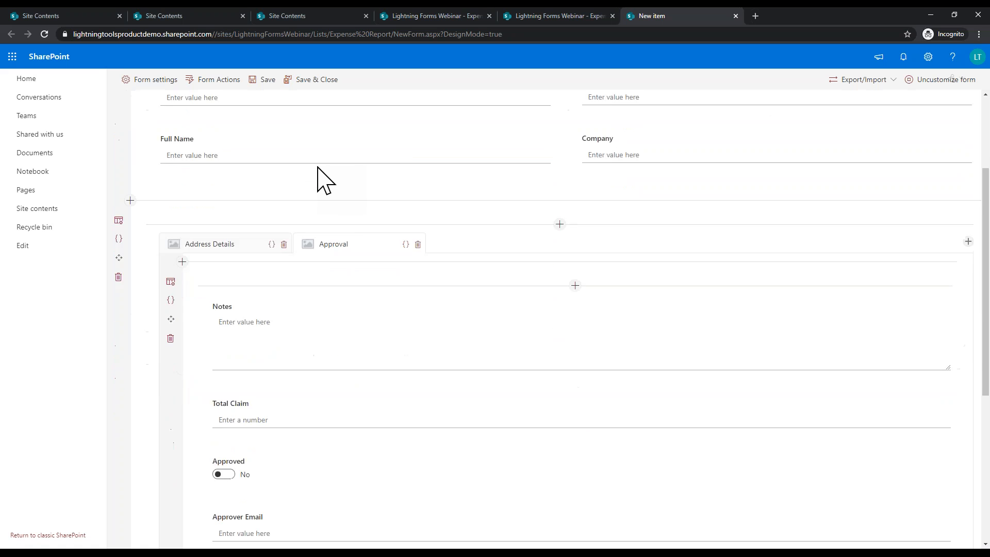
{"action": "scroll", "coordinate": [547, 320], "scroll_direction": "up", "scroll_amount": 1}
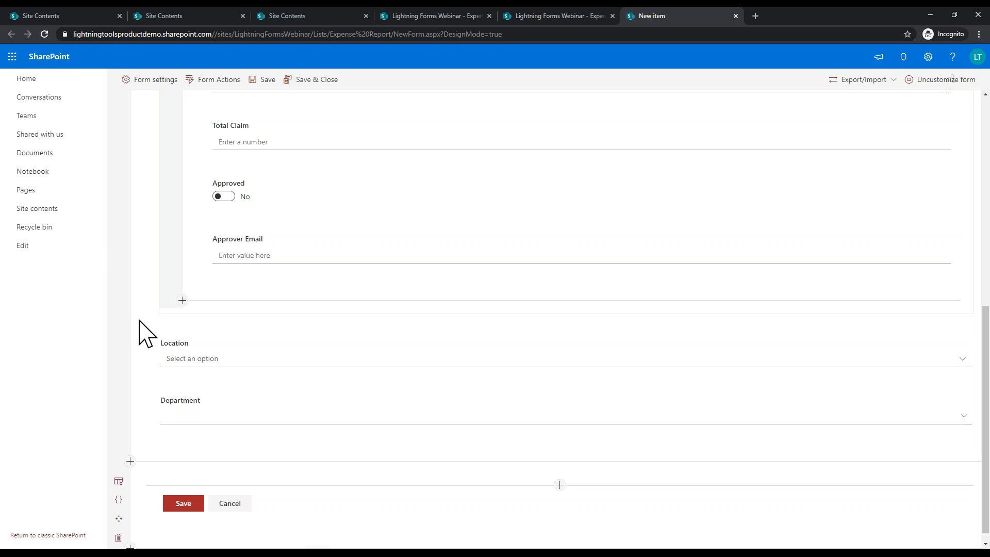
Step: Open Site contents in a new tab, view the Lookup Department list, then return to the designer
{"action": "right_click", "coordinate": [69, 209]}
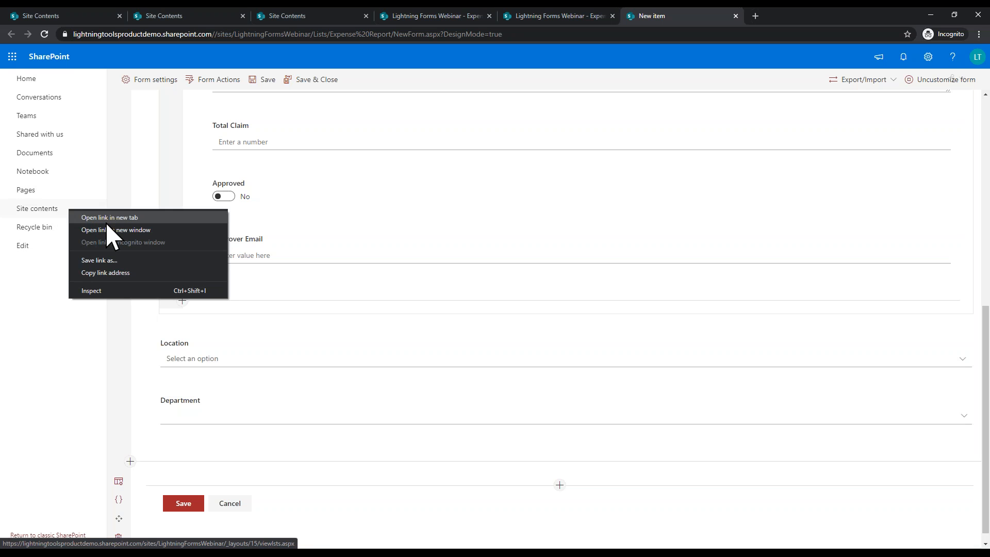
{"action": "left_click", "coordinate": [107, 222]}
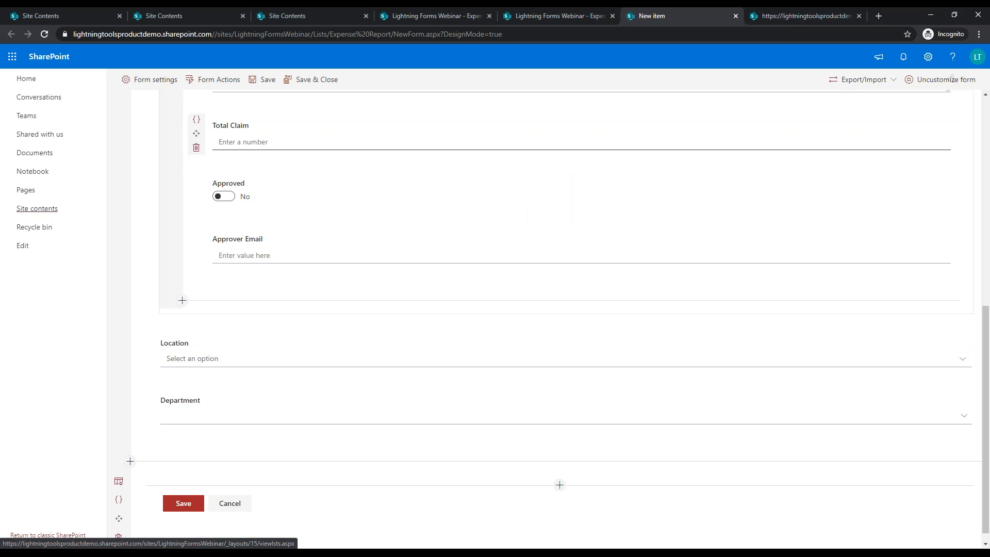
{"action": "left_click", "coordinate": [783, 18]}
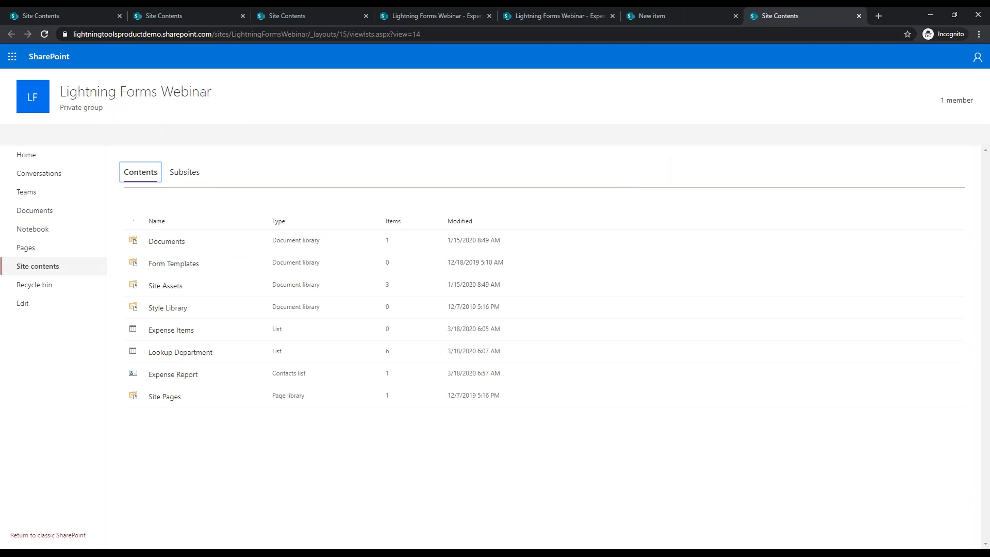
{"action": "left_click", "coordinate": [188, 353]}
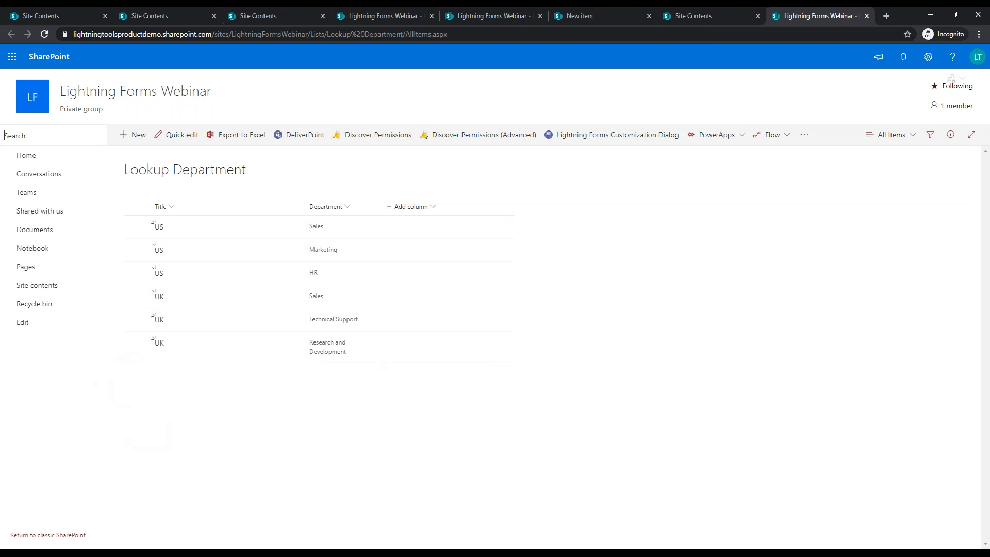
{"action": "left_click", "coordinate": [701, 20]}
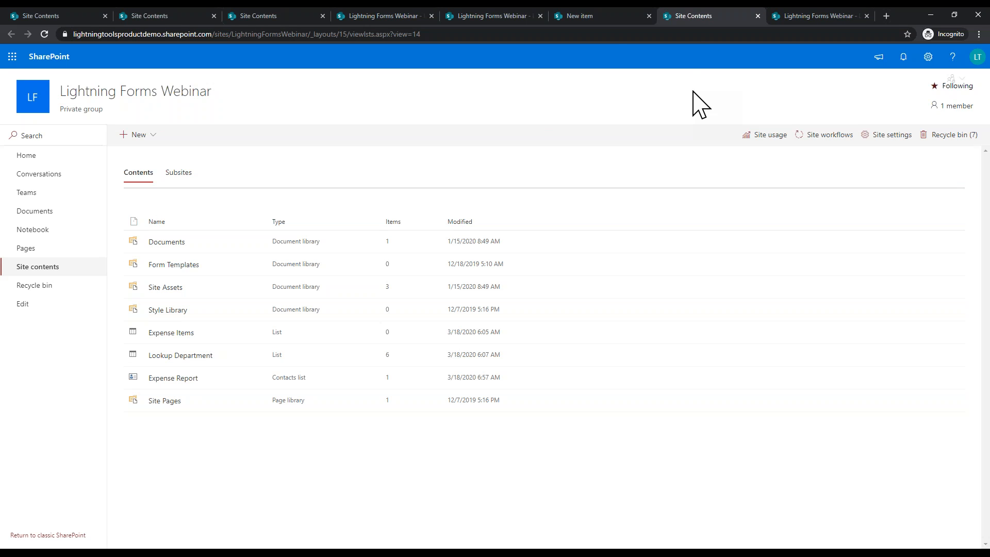
{"action": "left_click", "coordinate": [604, 16]}
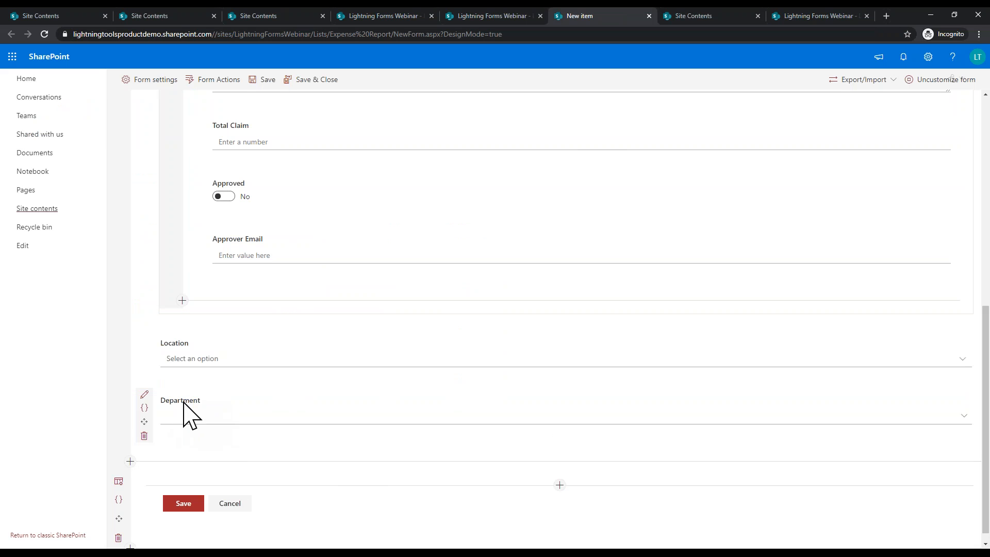
Step: Add a Department lookup filter: Department.Title Equals Form Input Location, then save and apply
{"action": "left_click", "coordinate": [145, 395]}
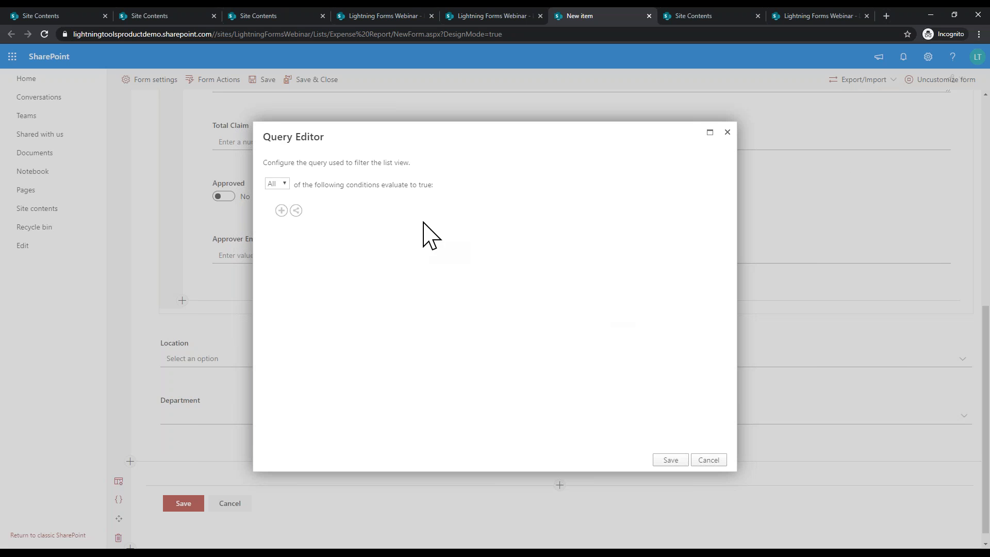
{"action": "left_click", "coordinate": [281, 210]}
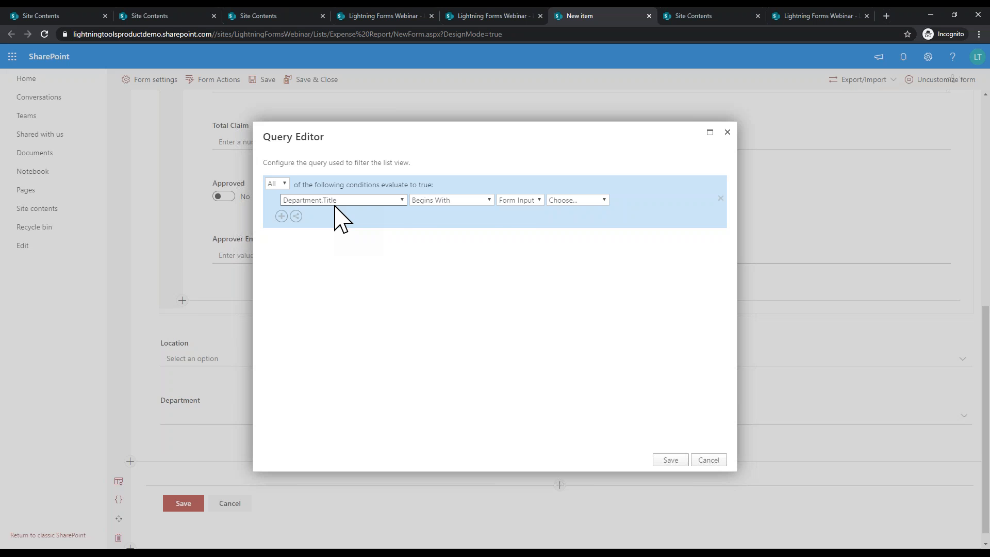
{"action": "left_click", "coordinate": [451, 201]}
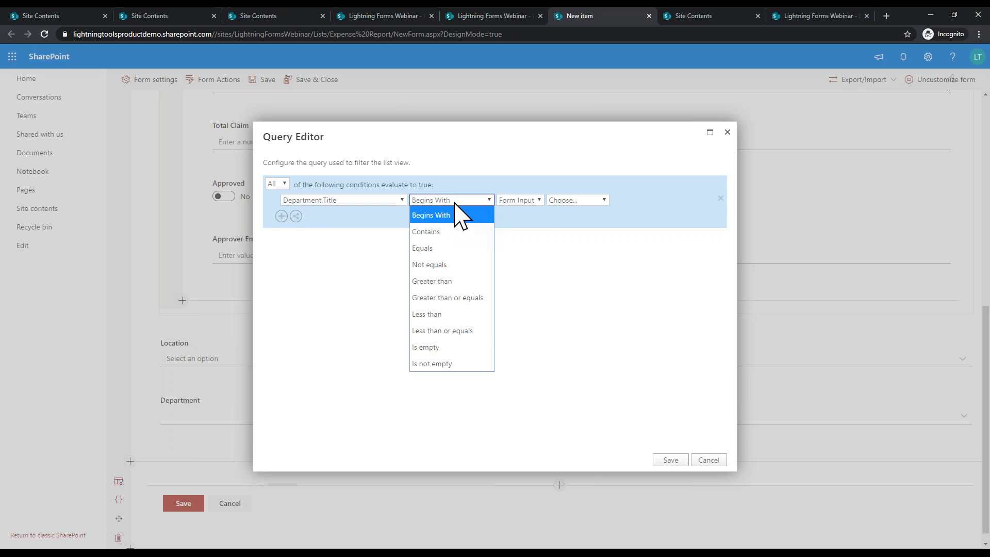
{"action": "left_click", "coordinate": [449, 249]}
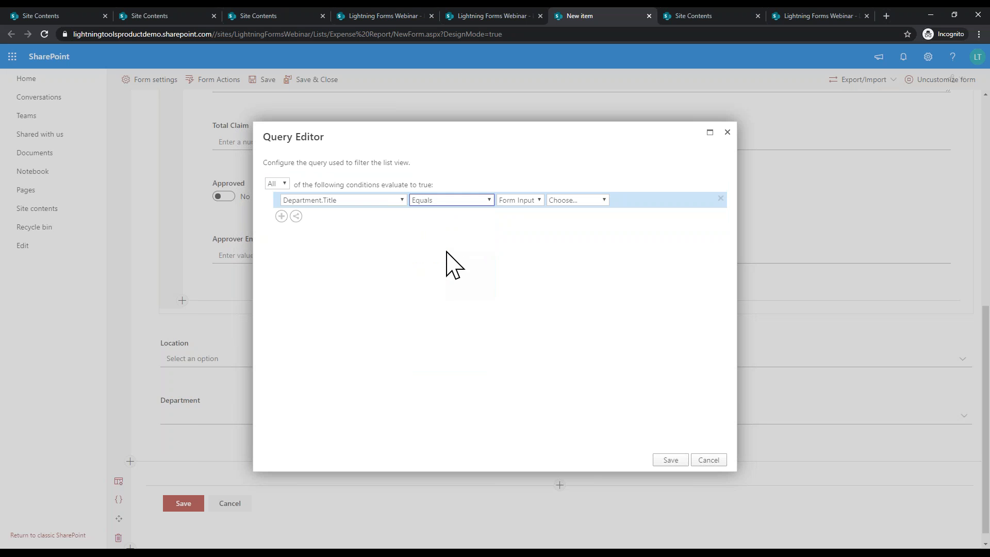
{"action": "left_click", "coordinate": [519, 202]}
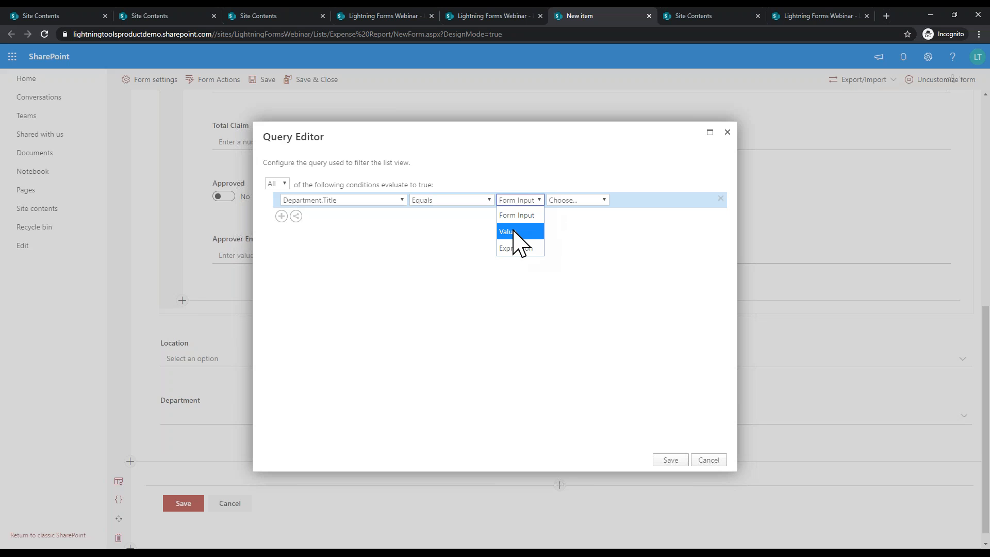
{"action": "left_click", "coordinate": [519, 215]}
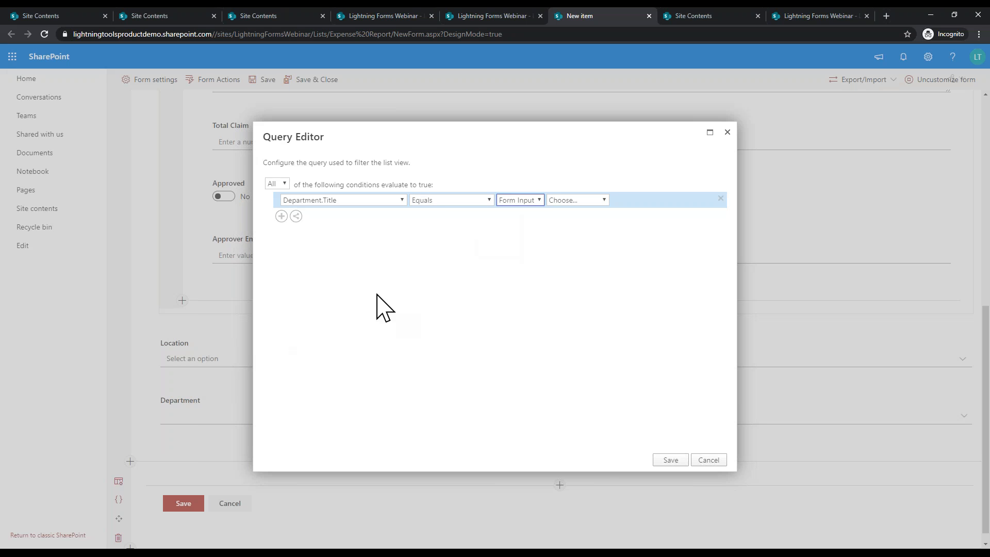
{"action": "left_click", "coordinate": [582, 203]}
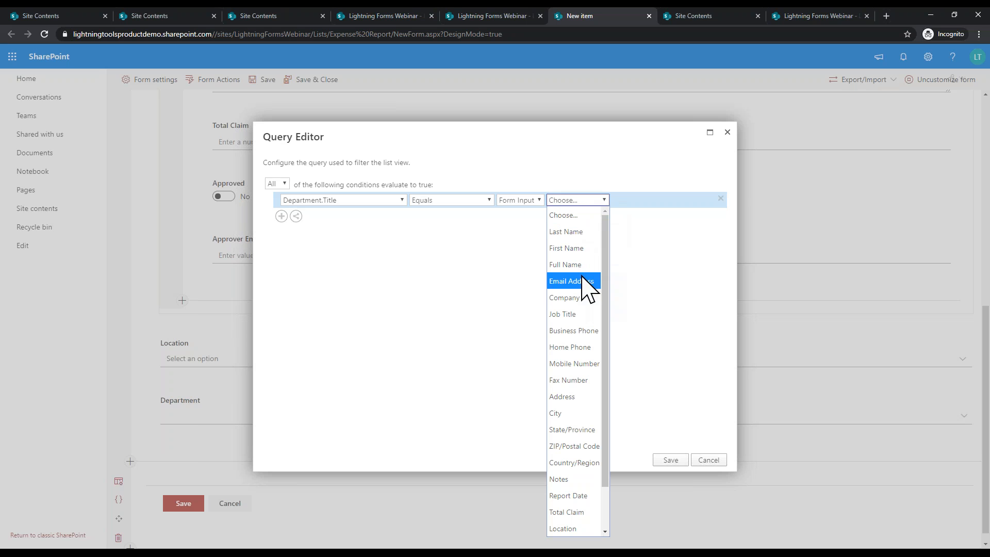
{"action": "scroll", "coordinate": [577, 423], "scroll_direction": "down", "scroll_amount": 1}
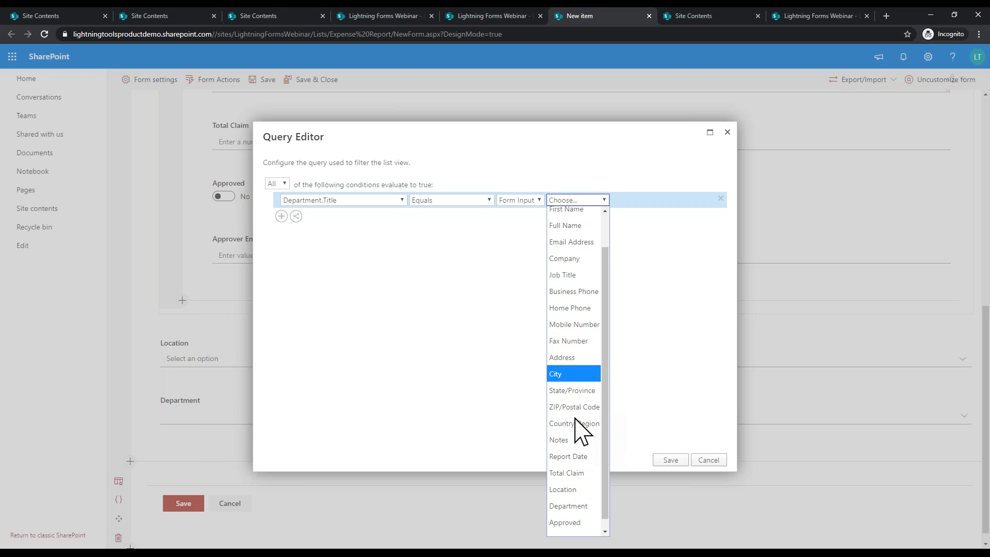
{"action": "left_click", "coordinate": [565, 480]}
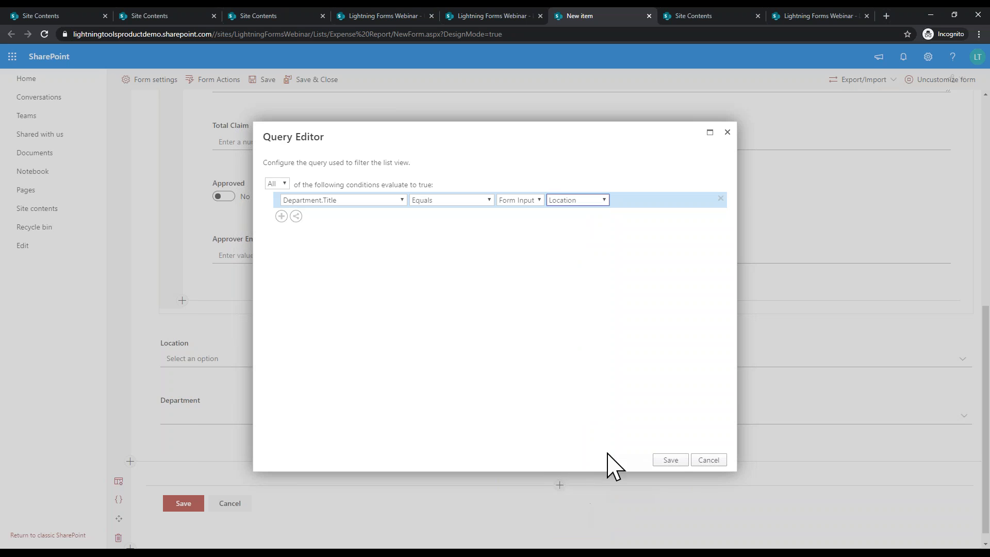
{"action": "left_click", "coordinate": [669, 461]}
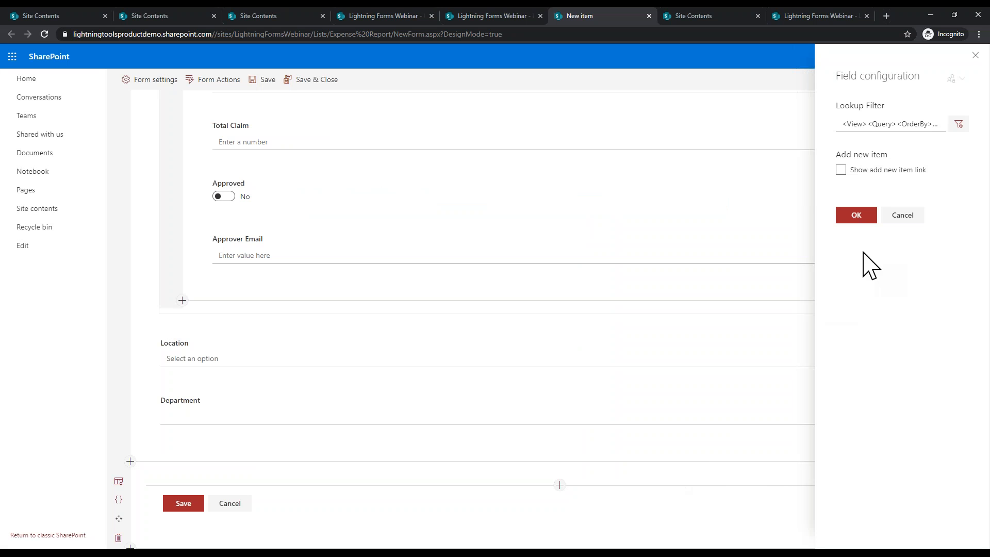
{"action": "left_click", "coordinate": [856, 216]}
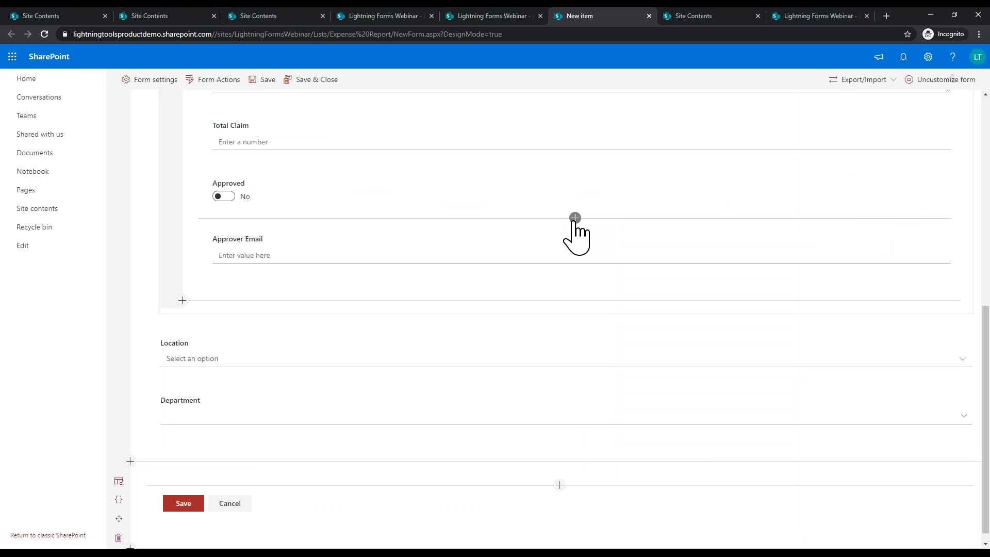
Step: Save the form, then pick UK as Location and check the offered Departments
{"action": "left_click", "coordinate": [304, 81]}
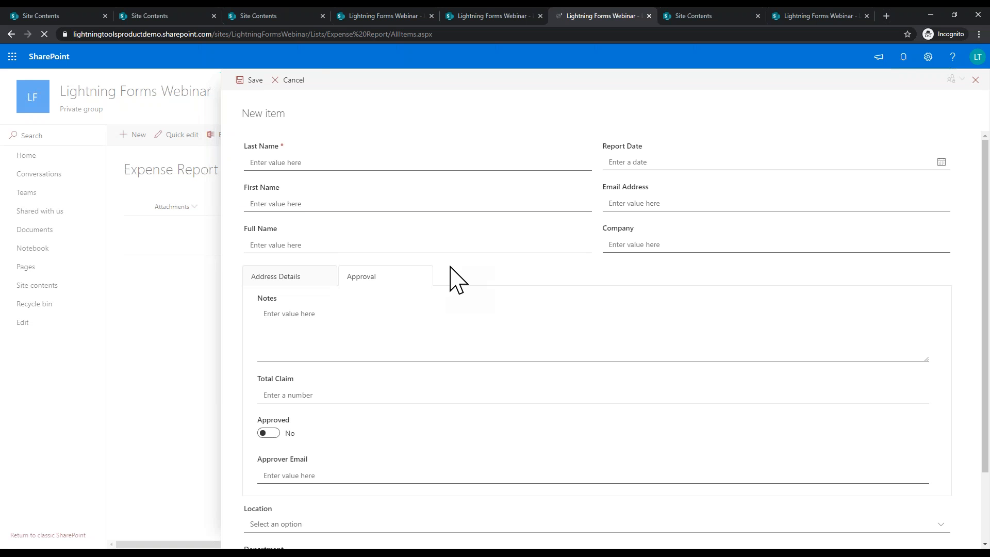
{"action": "scroll", "coordinate": [449, 267], "scroll_direction": "down", "scroll_amount": 1}
{"action": "scroll", "coordinate": [450, 280], "scroll_direction": "down", "scroll_amount": 1}
{"action": "left_click", "coordinate": [371, 441]}
{"action": "left_click", "coordinate": [289, 473]}
{"action": "left_click", "coordinate": [309, 480]}
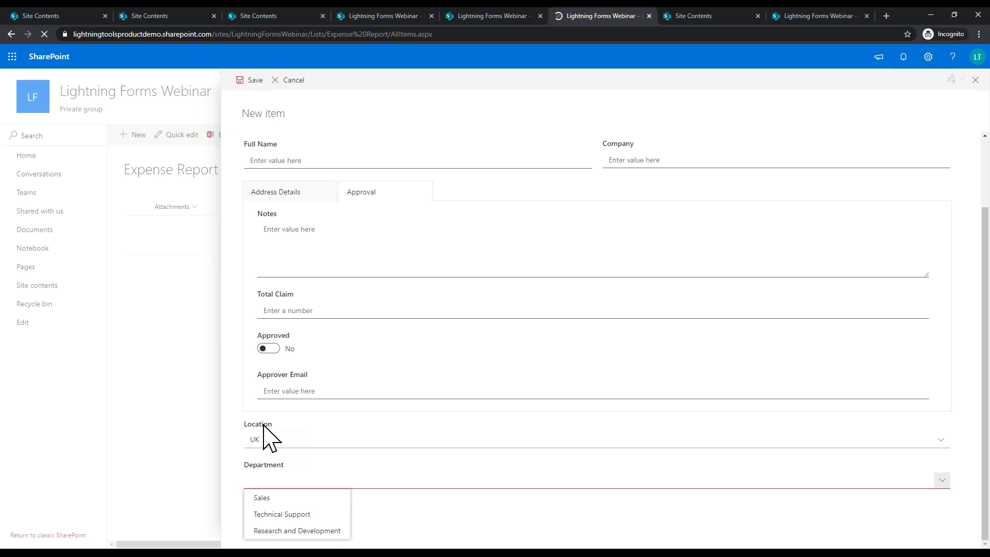
Step: Switch Location to US, check its Departments, then discard the test item
{"action": "left_click", "coordinate": [276, 441]}
{"action": "left_click", "coordinate": [278, 473]}
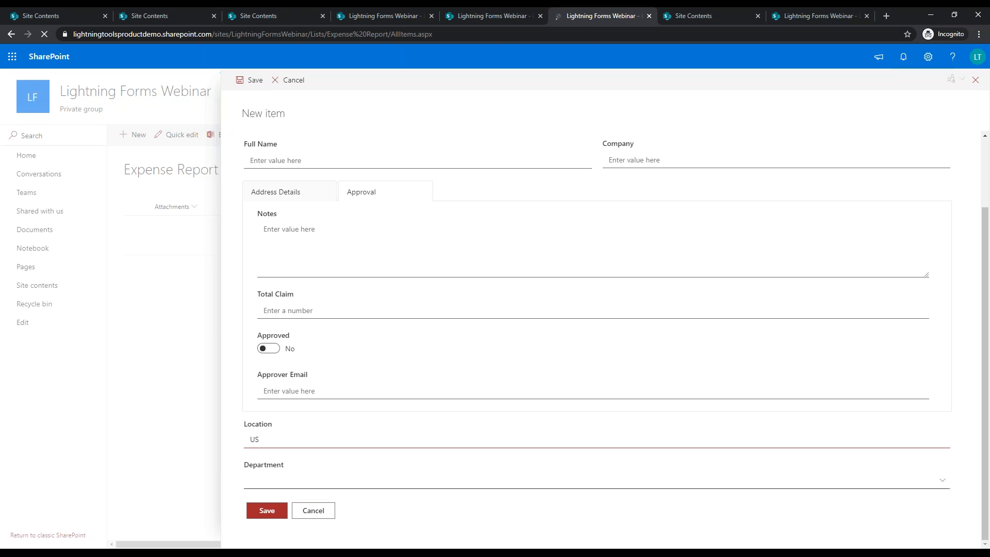
{"action": "left_click", "coordinate": [281, 479]}
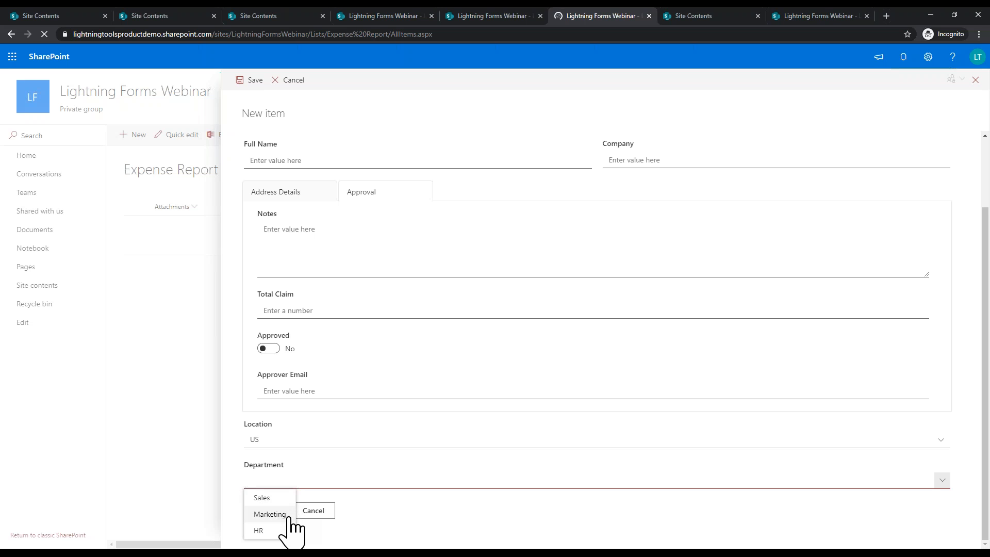
{"action": "left_click", "coordinate": [405, 495]}
{"action": "left_click", "coordinate": [314, 511]}
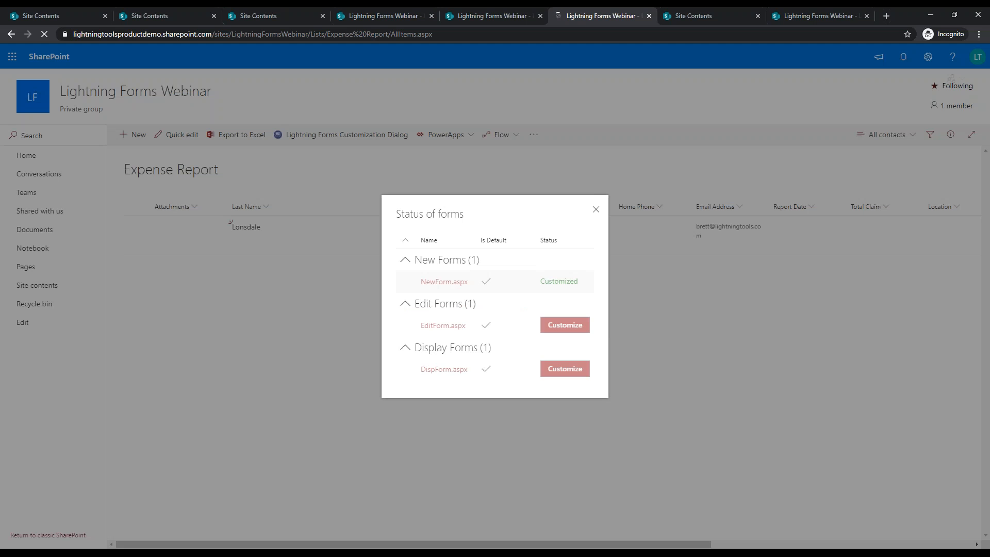
Step: Open NewForm.aspx in design mode and browse the add catalogue below Department to Lists & Libraries
{"action": "left_click", "coordinate": [463, 282]}
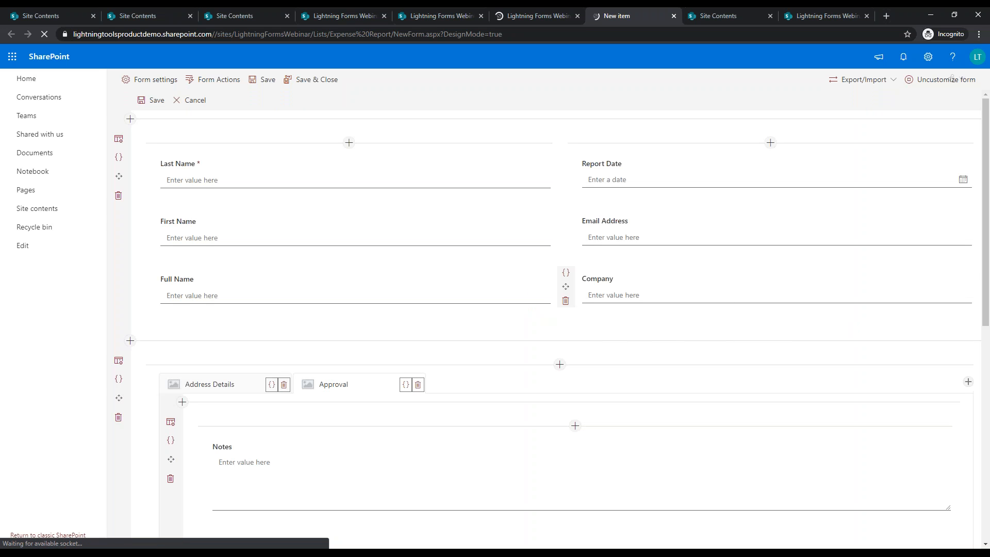
{"action": "scroll", "coordinate": [577, 340], "scroll_direction": "down", "scroll_amount": 5}
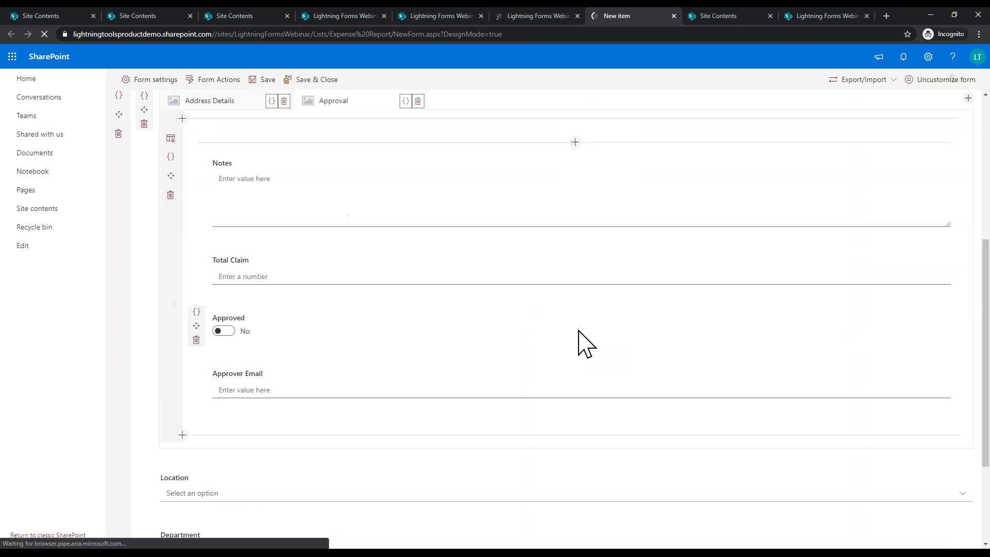
{"action": "scroll", "coordinate": [566, 353], "scroll_direction": "down", "scroll_amount": 2}
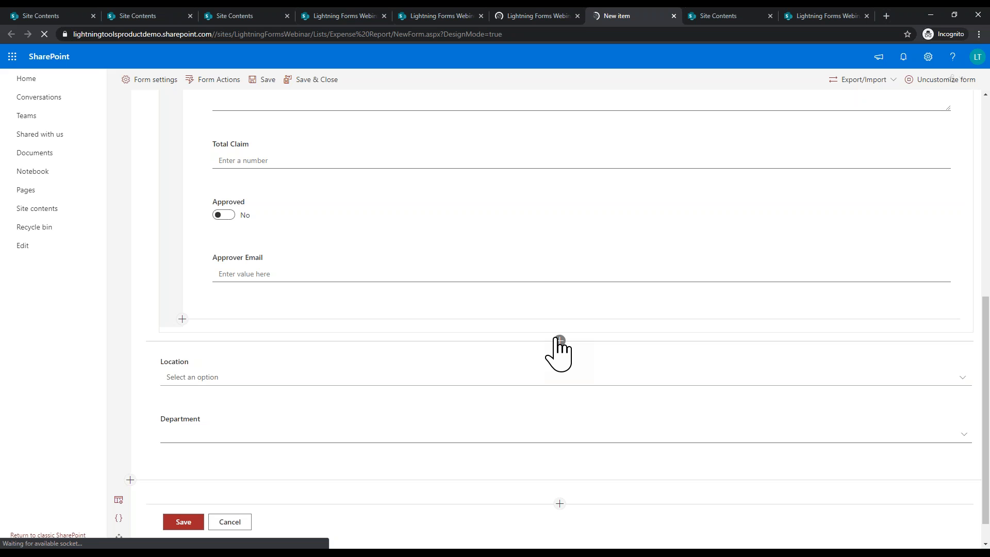
{"action": "scroll", "coordinate": [572, 346], "scroll_direction": "down", "scroll_amount": 1}
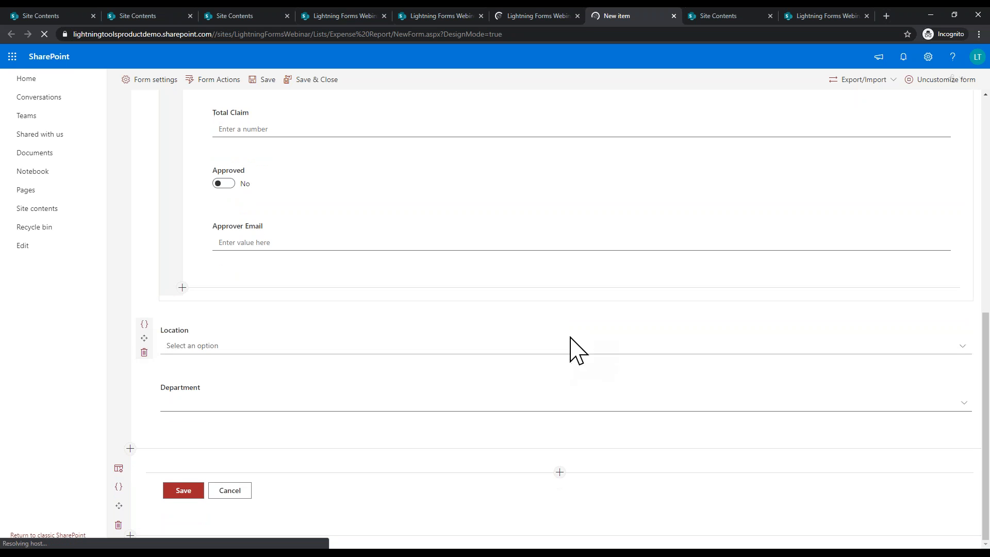
{"action": "left_click", "coordinate": [559, 472]}
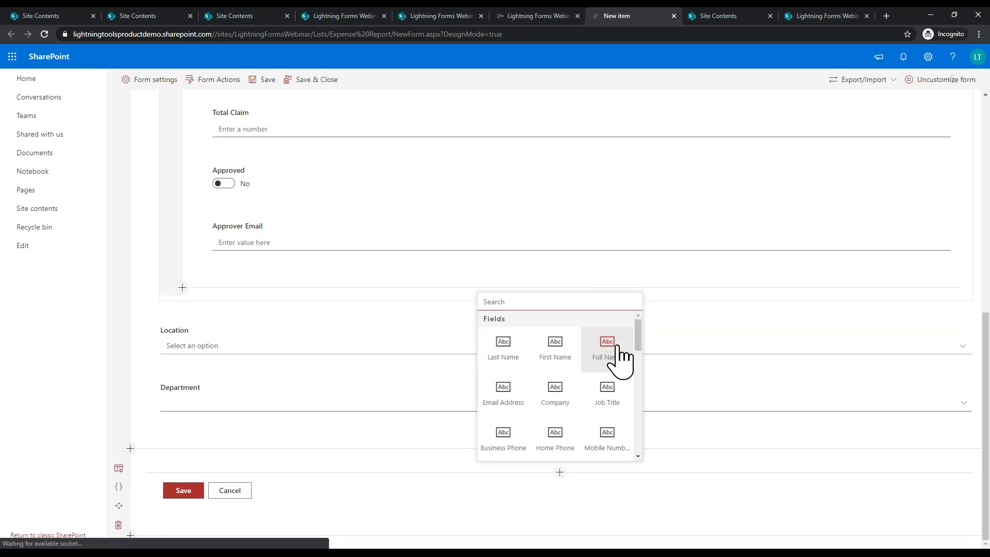
{"action": "scroll", "coordinate": [553, 413], "scroll_direction": "down", "scroll_amount": 4}
{"action": "scroll", "coordinate": [554, 421], "scroll_direction": "down", "scroll_amount": 4}
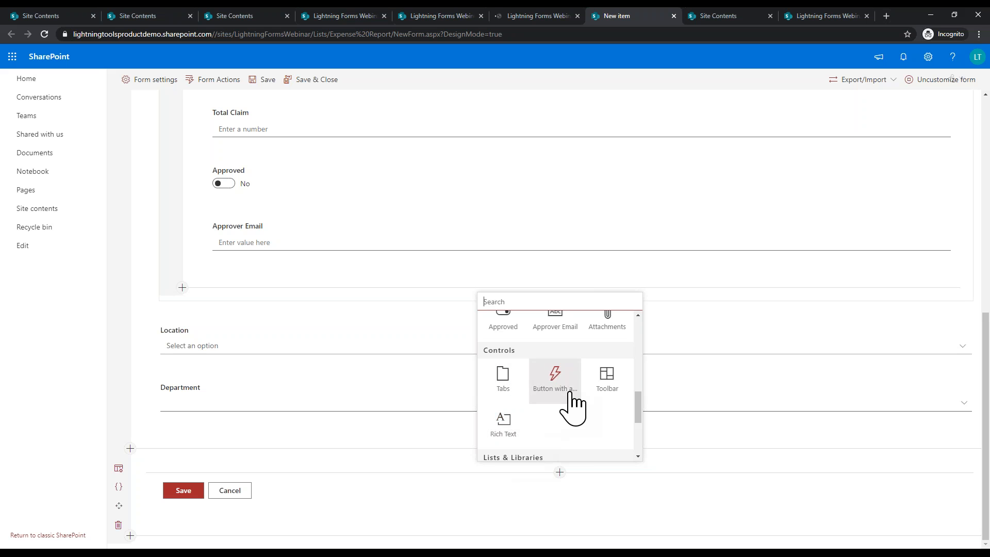
{"action": "scroll", "coordinate": [570, 407], "scroll_direction": "down", "scroll_amount": 3}
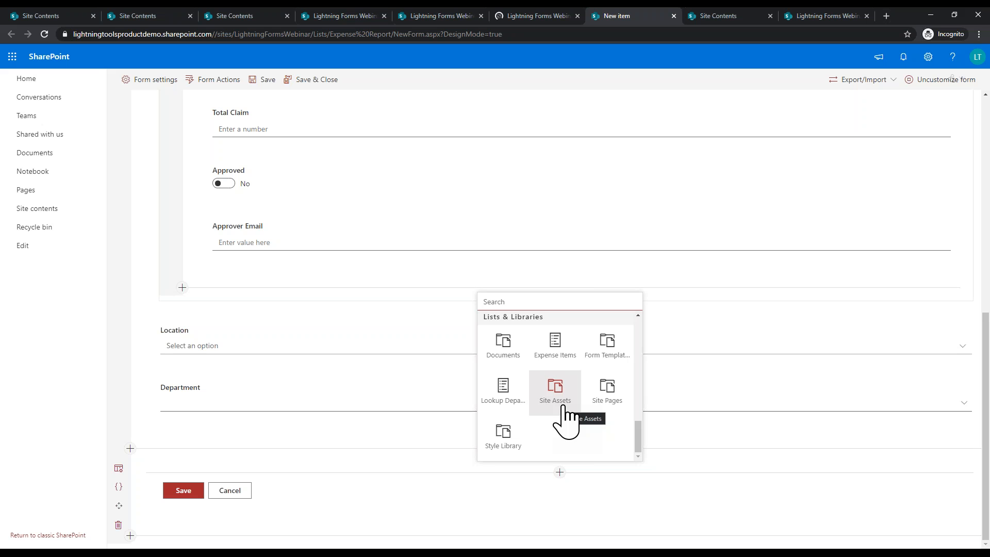
Step: Add Expense Items as a sub-item list linked via a new LookupToExpense Report lookup field
{"action": "left_click", "coordinate": [556, 356]}
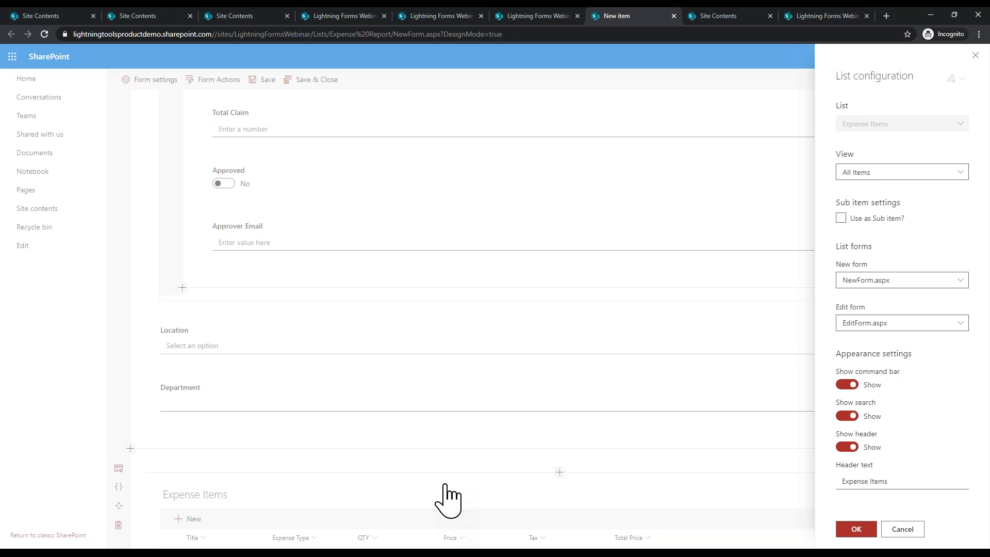
{"action": "left_click", "coordinate": [841, 219]}
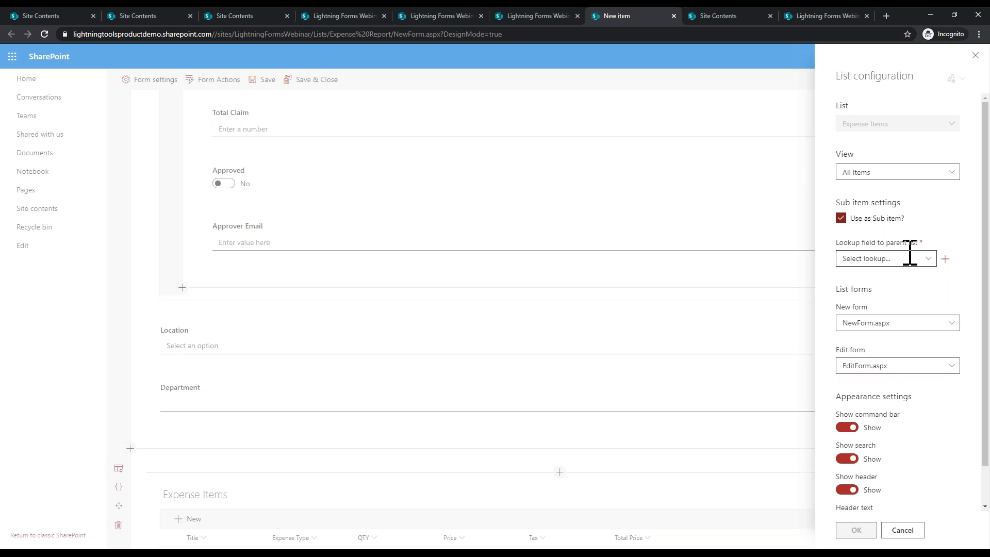
{"action": "left_click", "coordinate": [945, 258]}
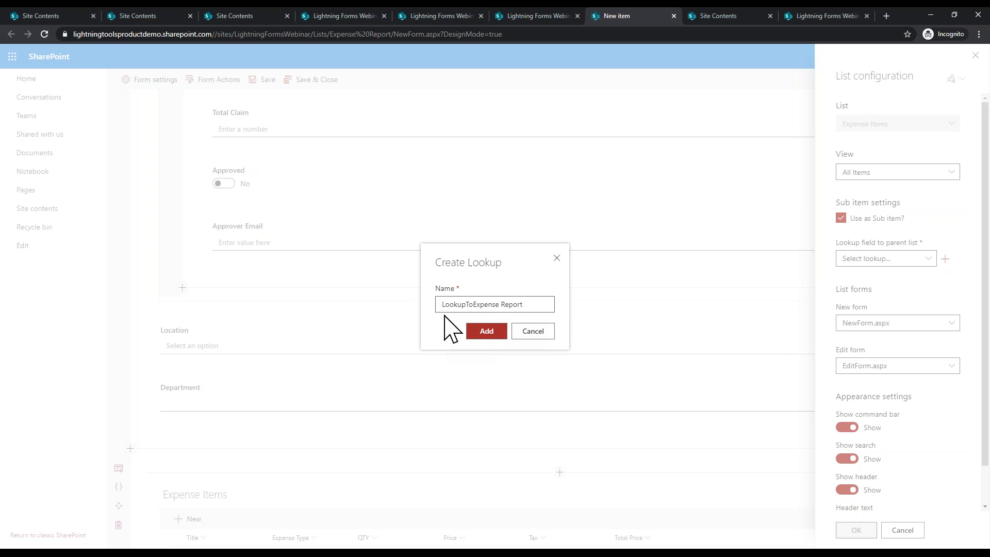
{"action": "left_click", "coordinate": [491, 333]}
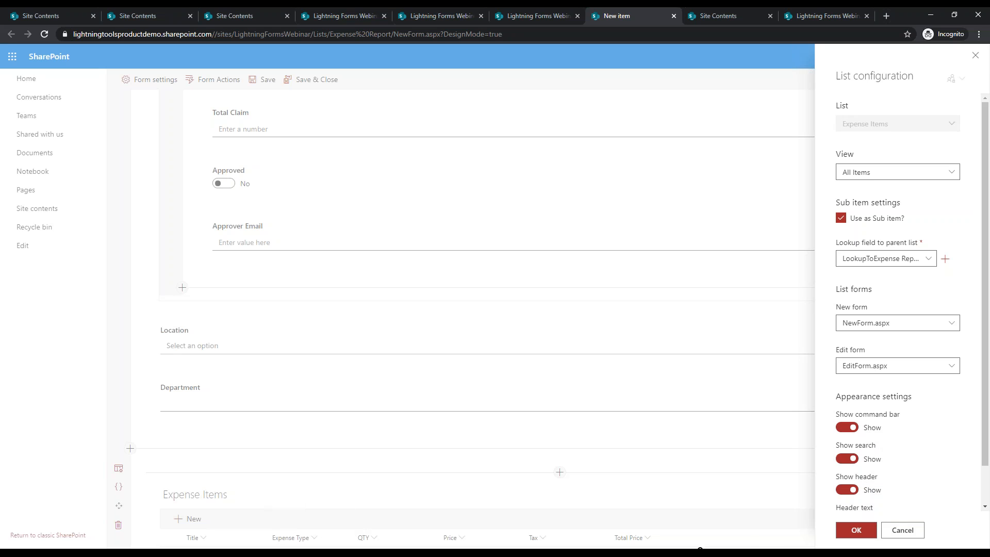
{"action": "scroll", "coordinate": [961, 479], "scroll_direction": "down", "scroll_amount": 1}
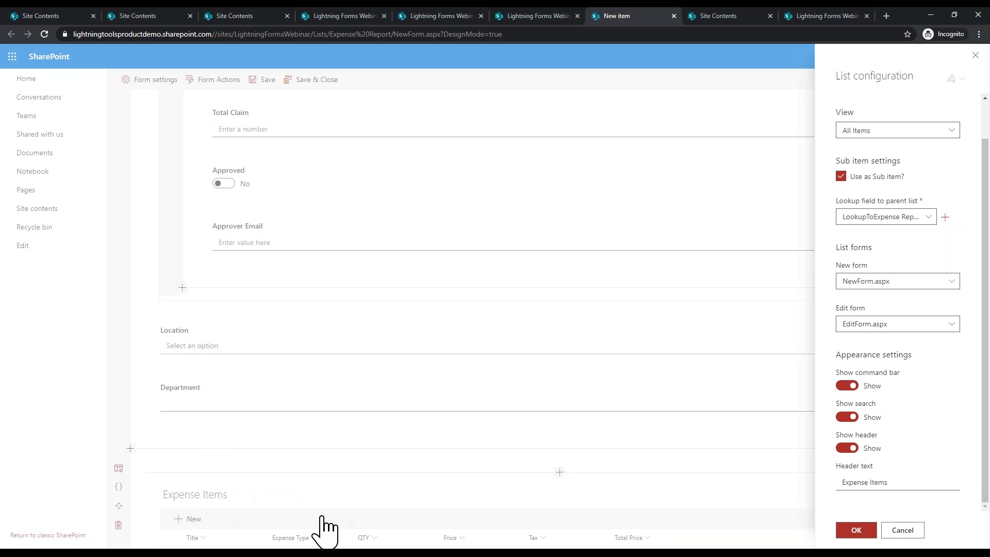
{"action": "left_click", "coordinate": [850, 530]}
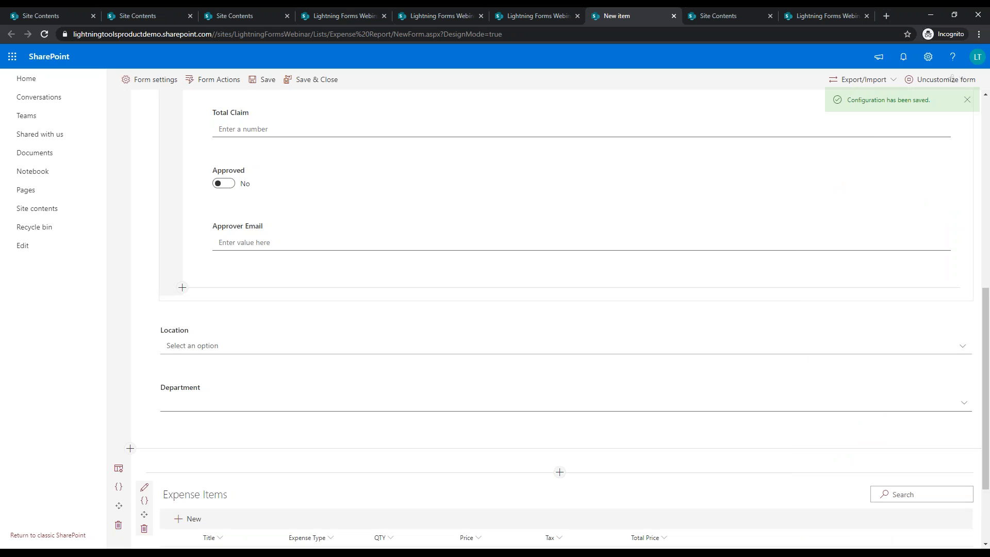
Step: Save and close the form design, then enter the submitter's last and first name in a new report
{"action": "left_click", "coordinate": [319, 81]}
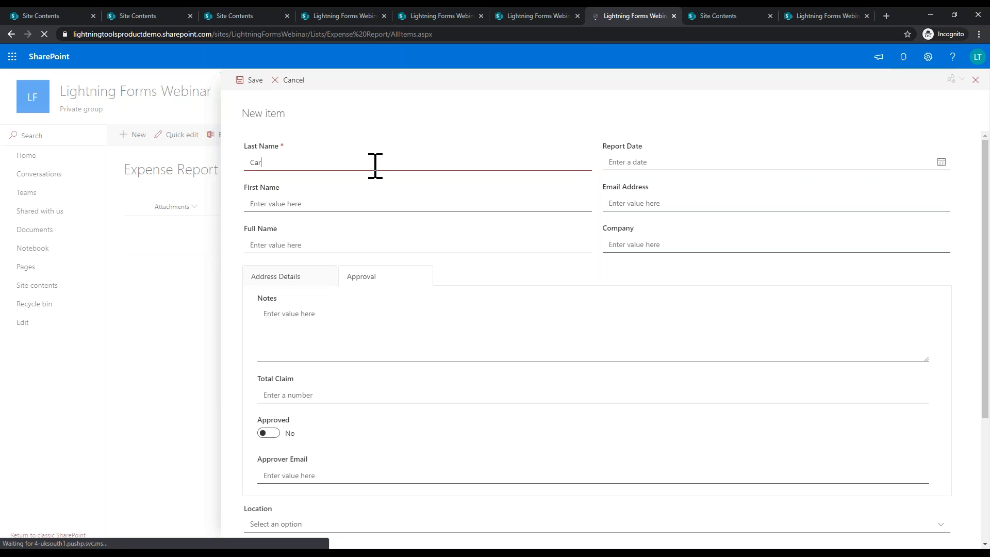
{"action": "key", "text": "Tab"}
{"action": "type", "text": "J"}
{"action": "type", "text": "ad"}
{"action": "key", "text": "Tab"}
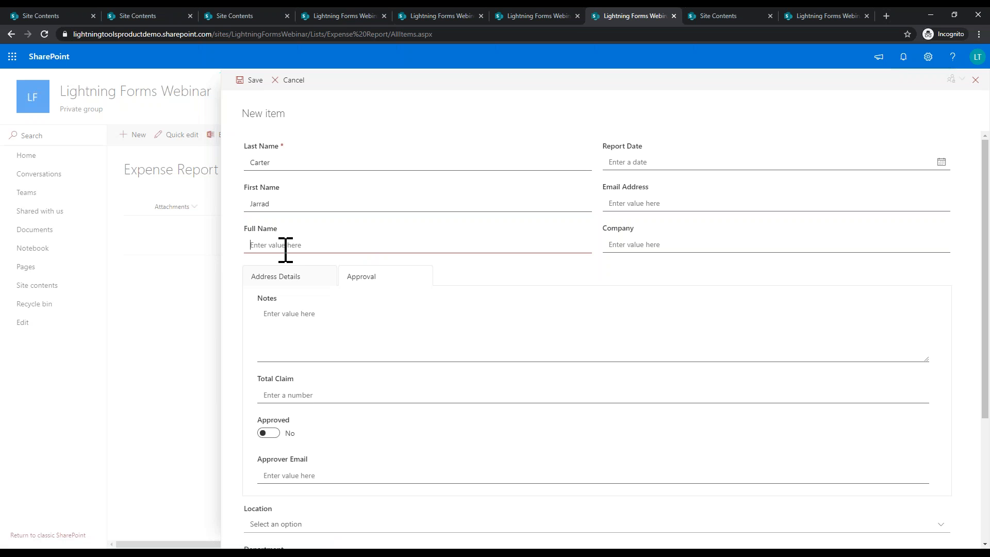
Step: Set Location to US and Department to Sales, then start a new expense item
{"action": "scroll", "coordinate": [310, 299], "scroll_direction": "down", "scroll_amount": 4}
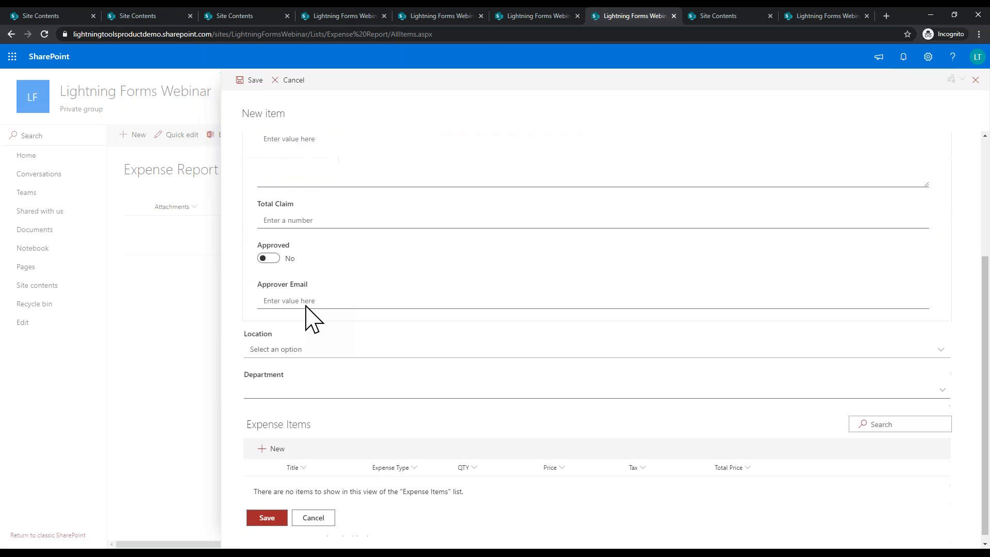
{"action": "left_click", "coordinate": [305, 343]}
{"action": "left_click", "coordinate": [296, 376]}
{"action": "left_click", "coordinate": [296, 384]}
{"action": "left_click", "coordinate": [265, 401]}
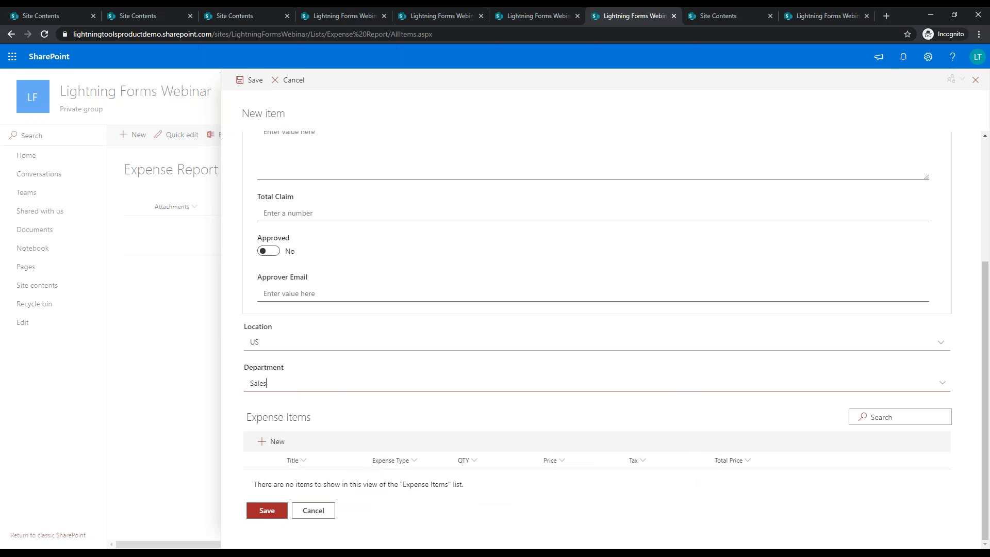
{"action": "left_click", "coordinate": [274, 442]}
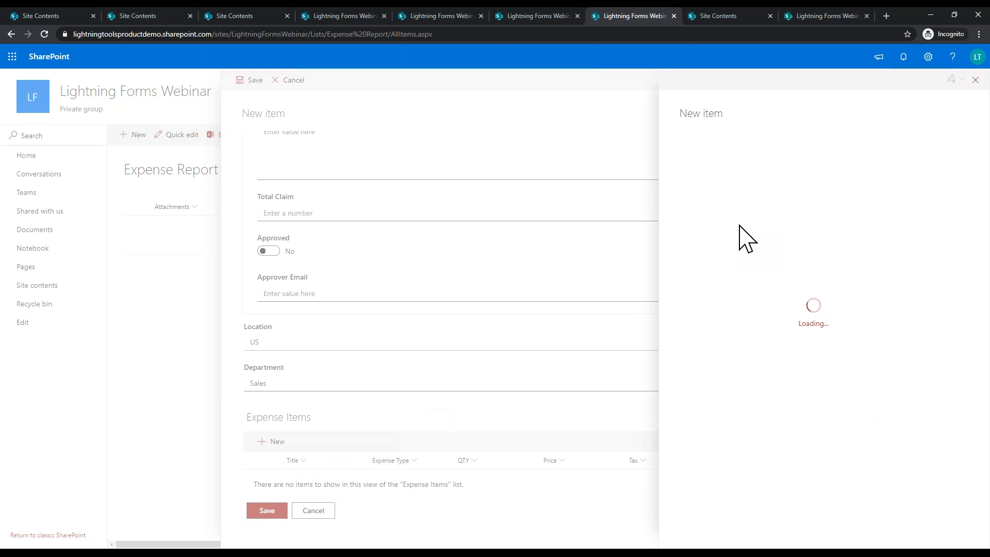
Step: Add a Burger expense item of type Food with its quantity, price, tax and total
{"action": "left_click", "coordinate": [748, 162]}
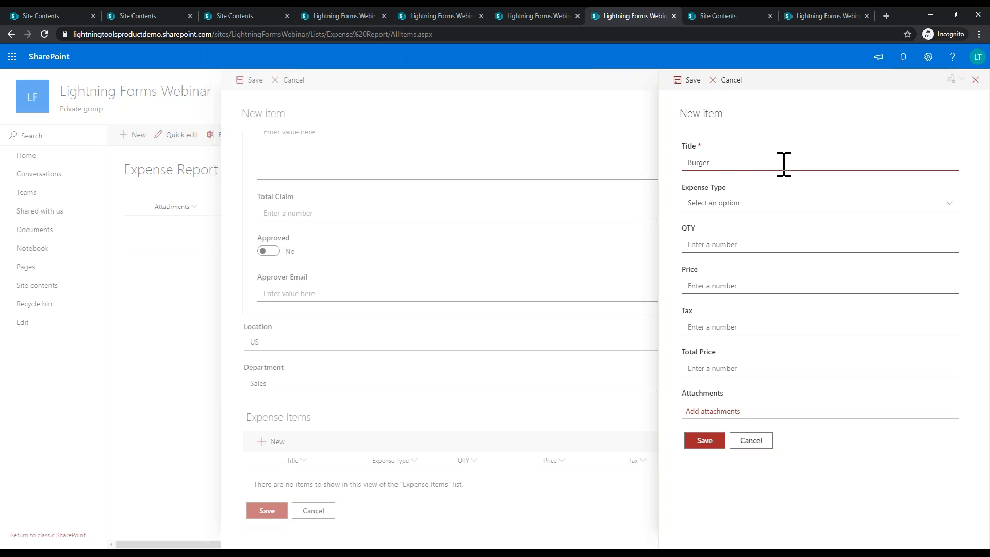
{"action": "left_click", "coordinate": [748, 204]}
{"action": "left_click", "coordinate": [728, 219]}
{"action": "left_click", "coordinate": [743, 247]}
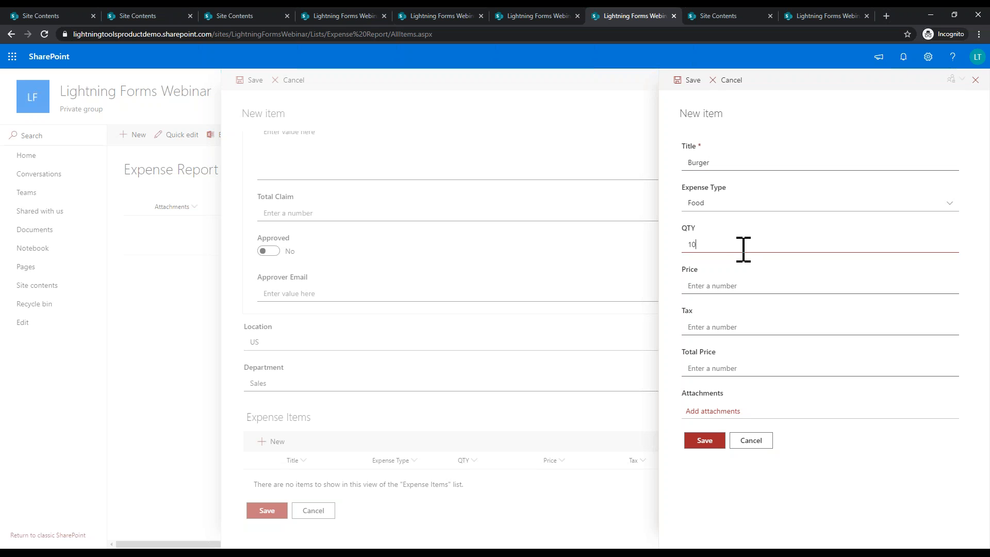
{"action": "left_click", "coordinate": [742, 287]}
{"action": "left_click", "coordinate": [749, 329]}
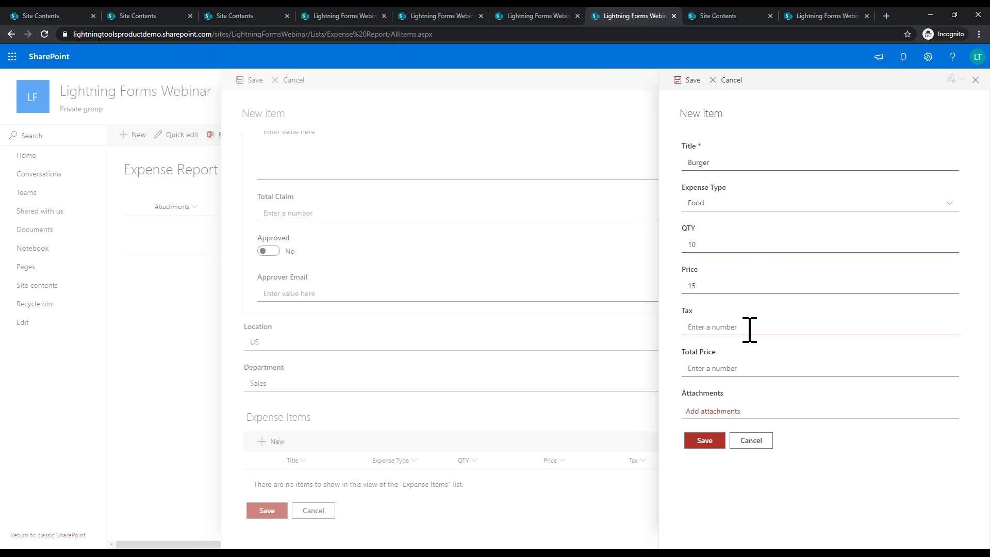
{"action": "left_click", "coordinate": [725, 286]}
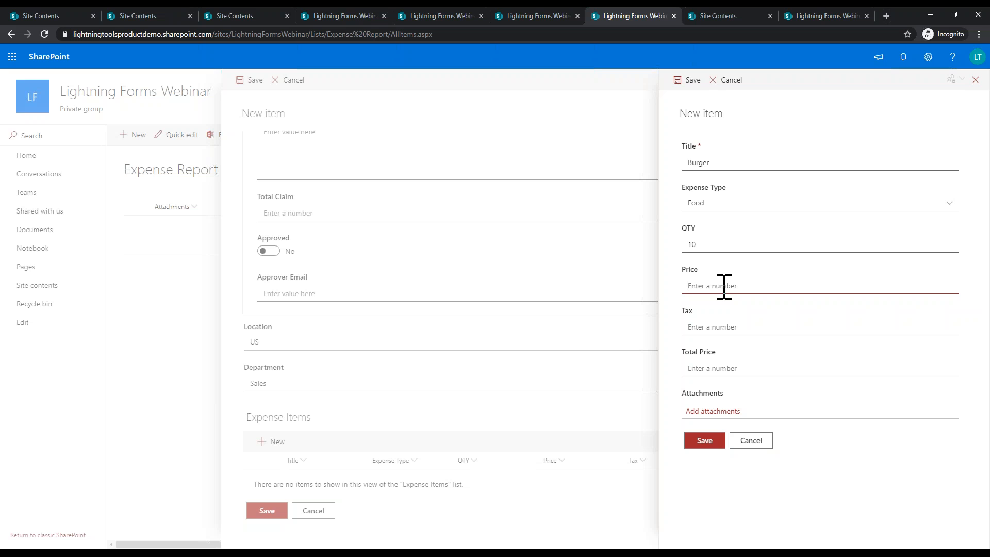
{"action": "left_click", "coordinate": [760, 330]}
{"action": "left_click", "coordinate": [709, 369]}
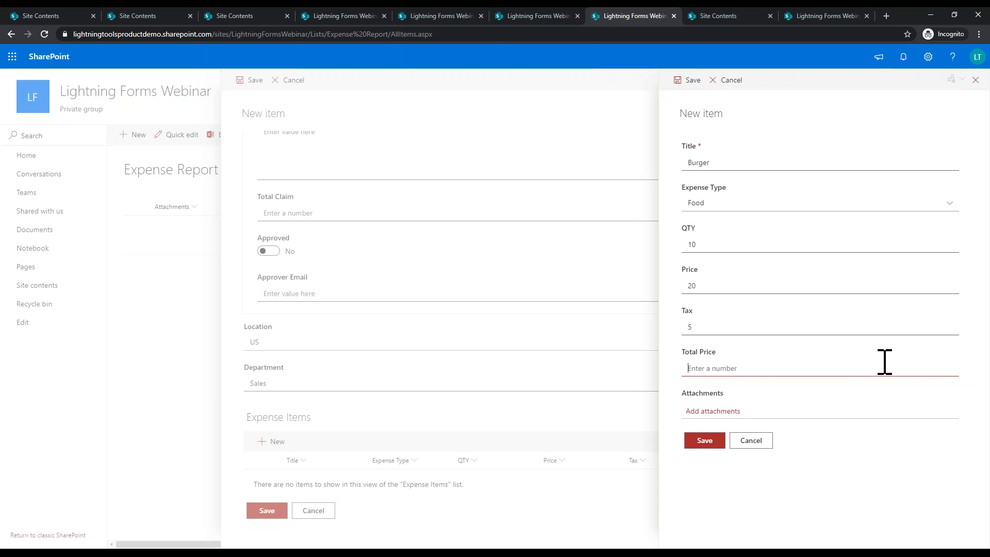
{"action": "left_click", "coordinate": [710, 439]}
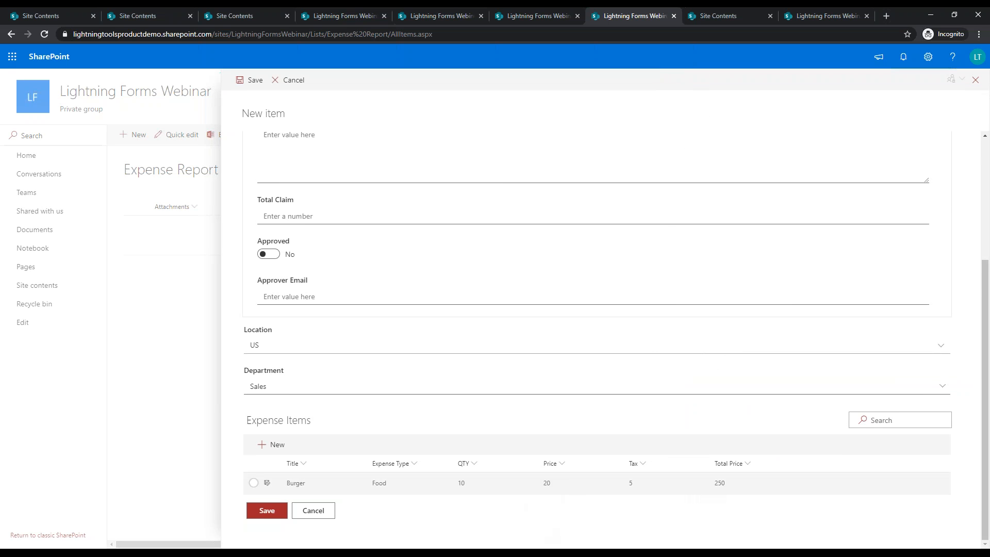
Step: Add a Flight item (Travel, QTY 1, Price 1000, Tax 100, Total 1100) and save the report
{"action": "left_click", "coordinate": [272, 444]}
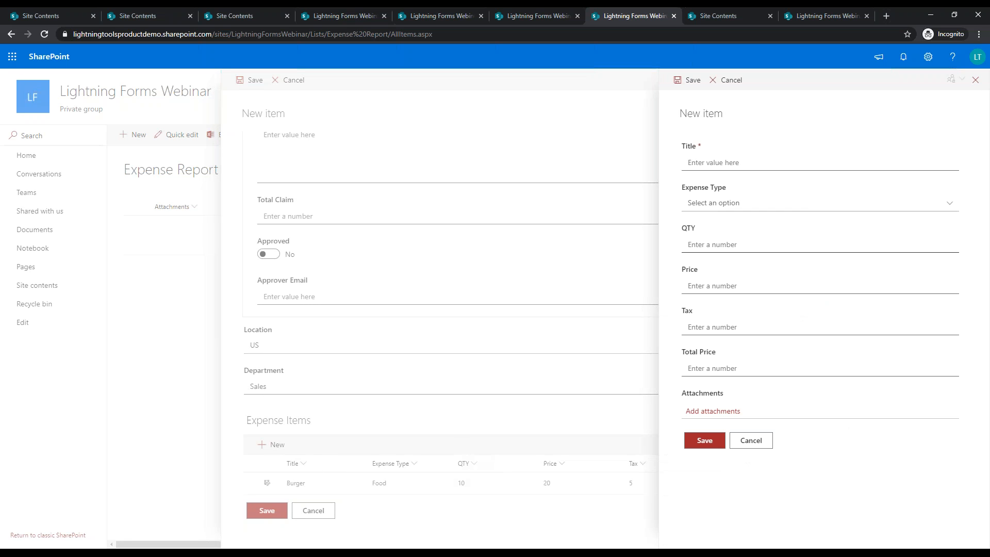
{"action": "left_click", "coordinate": [769, 165]}
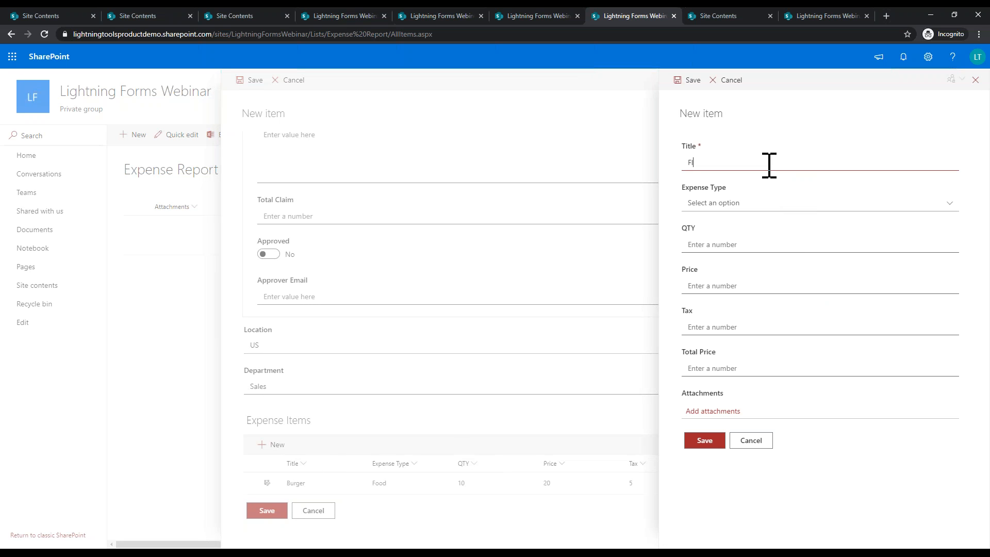
{"action": "left_click", "coordinate": [756, 203]}
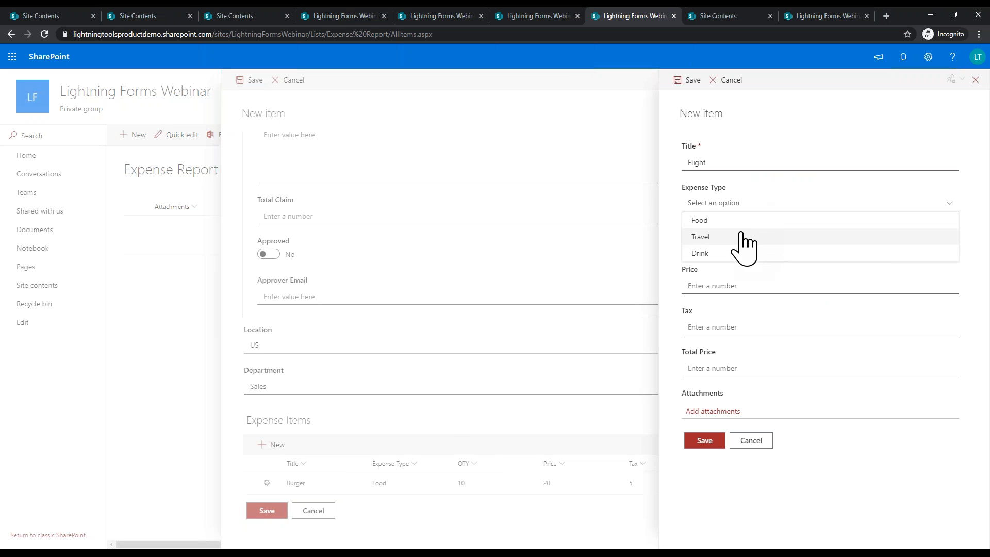
{"action": "left_click", "coordinate": [721, 240]}
{"action": "left_click", "coordinate": [720, 246]}
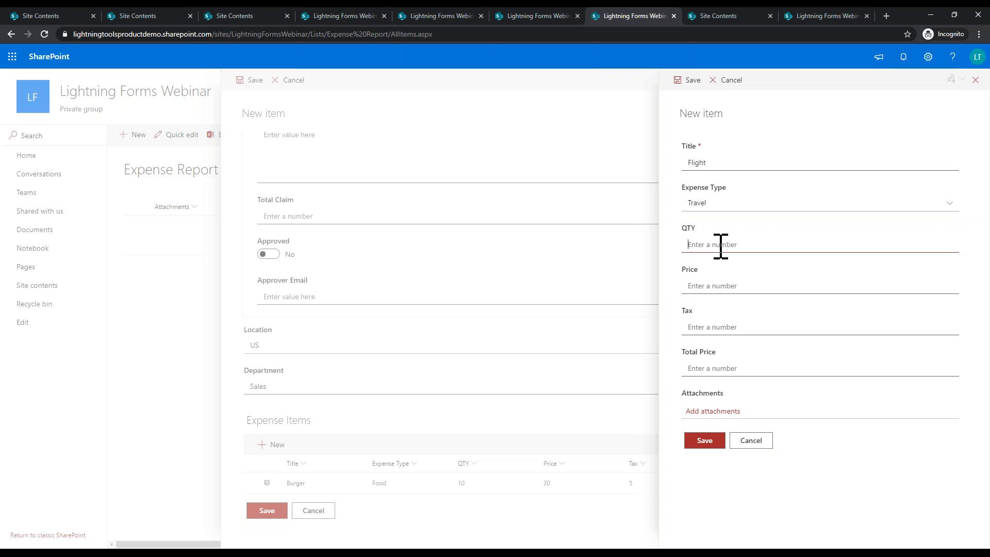
{"action": "left_click", "coordinate": [722, 283]}
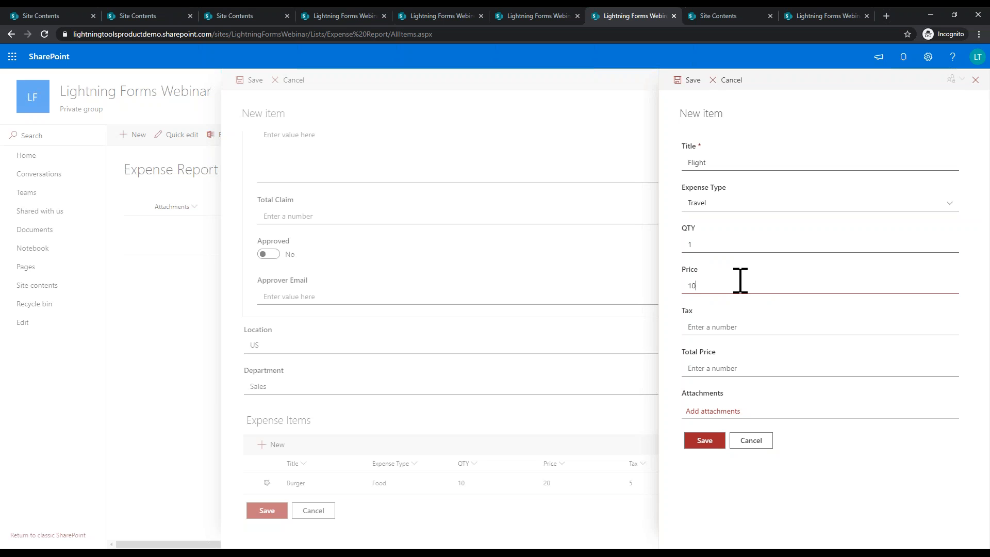
{"action": "left_click", "coordinate": [747, 325]}
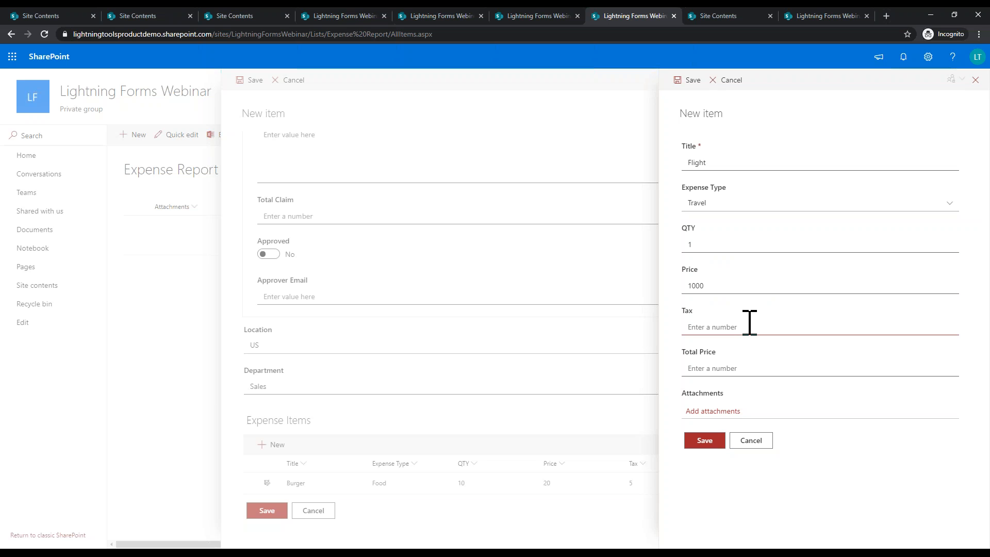
{"action": "left_click", "coordinate": [720, 366]}
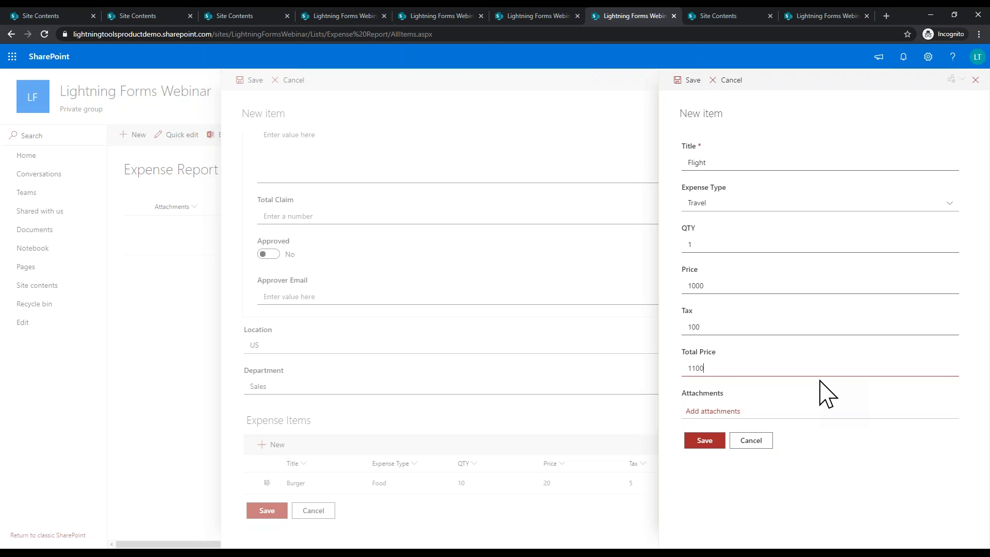
{"action": "left_click", "coordinate": [716, 443]}
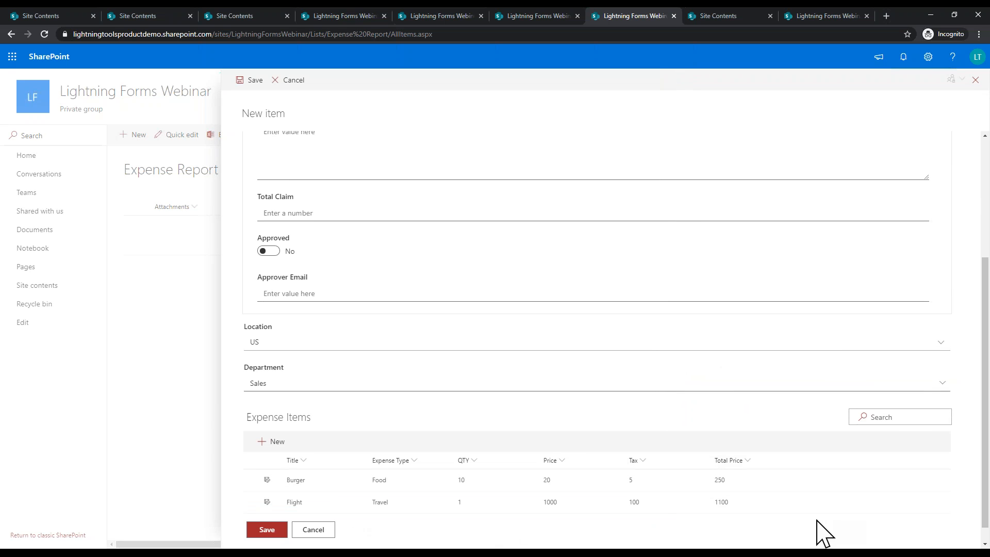
{"action": "left_click", "coordinate": [275, 530]}
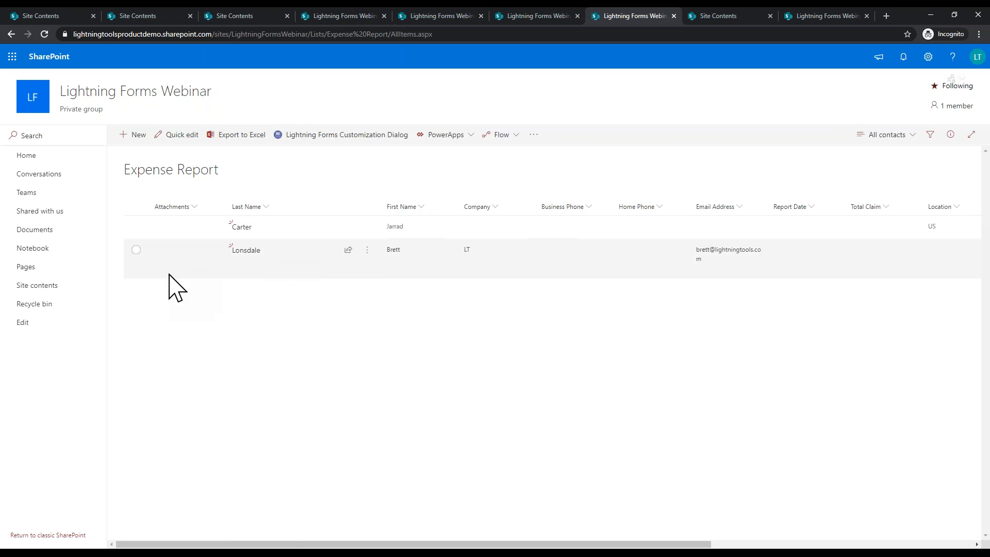
Step: Check the Expense Items list for the Flight entry, then go back to the Expense Report list
{"action": "left_click", "coordinate": [49, 285]}
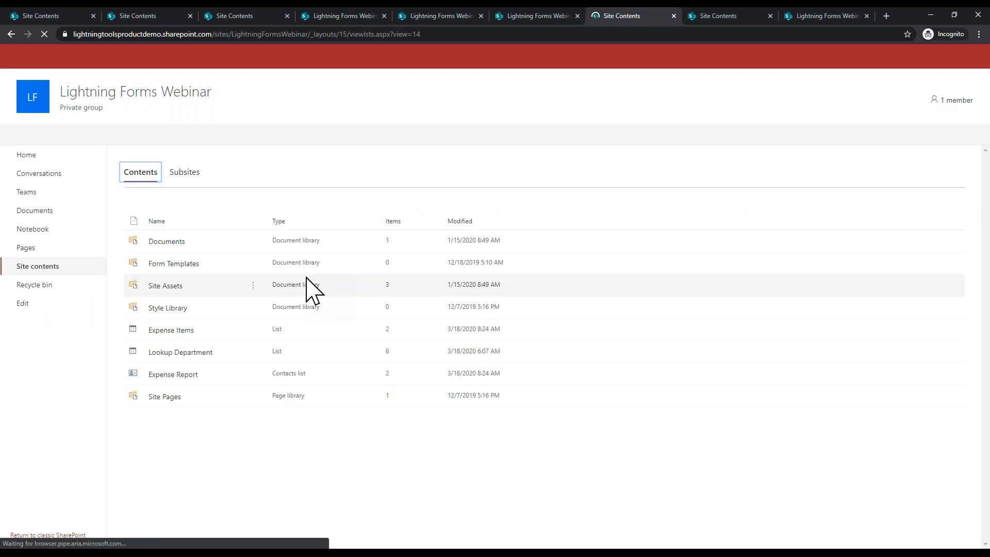
{"action": "left_click", "coordinate": [163, 335]}
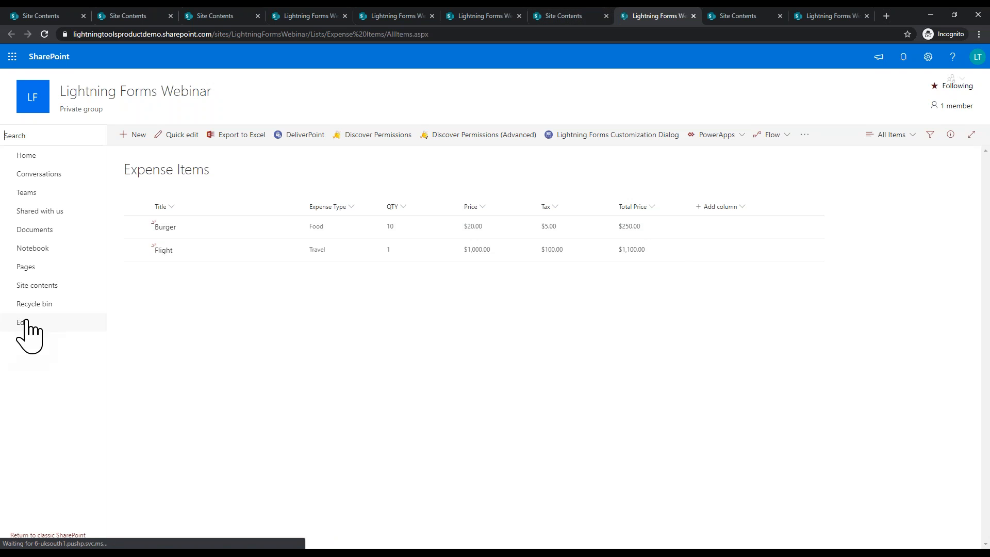
{"action": "left_click", "coordinate": [32, 286]}
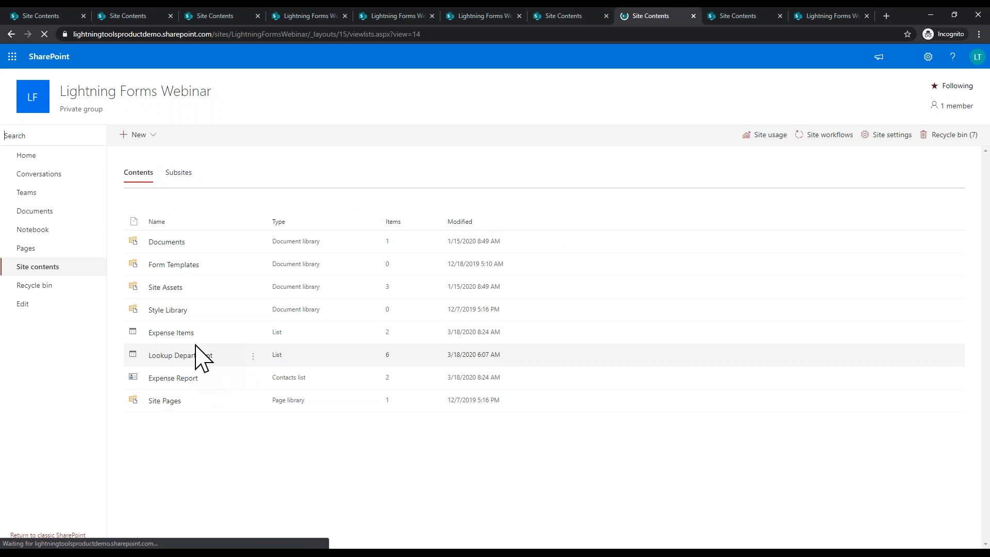
{"action": "left_click", "coordinate": [183, 380]}
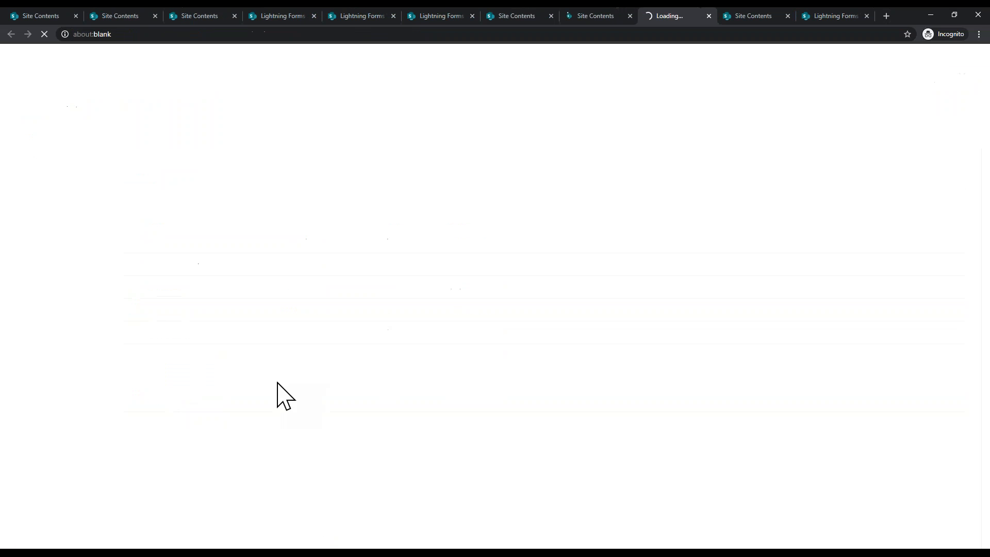
Step: Close the leftover site contents tabs and open the Expense Report New form in the designer
{"action": "left_click", "coordinate": [630, 16]}
{"action": "left_click", "coordinate": [552, 16]}
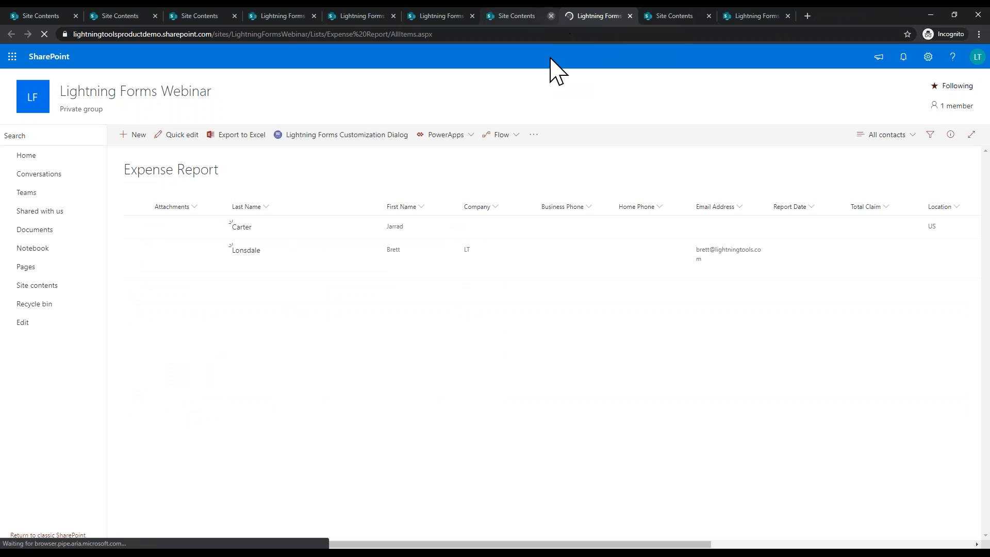
{"action": "left_click", "coordinate": [355, 139]}
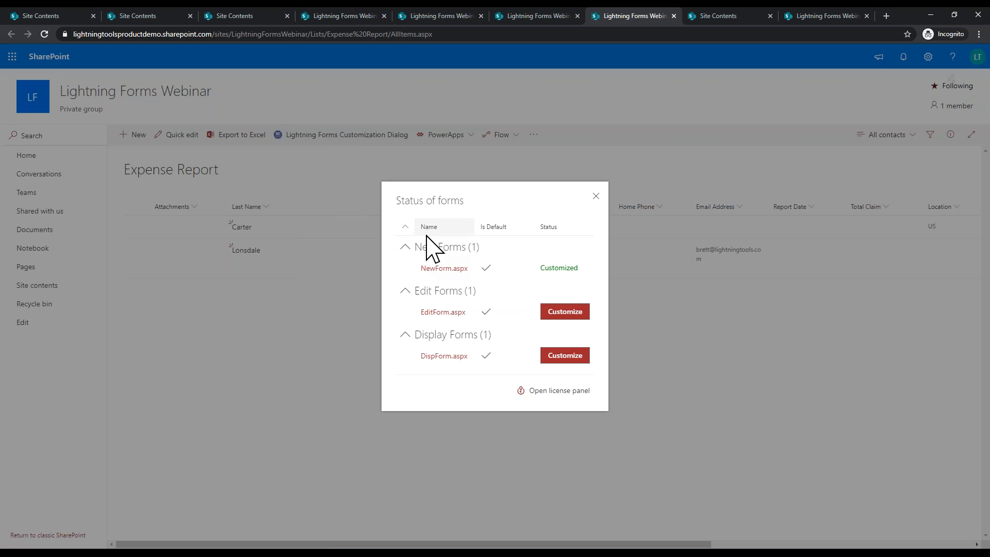
{"action": "left_click", "coordinate": [443, 269]}
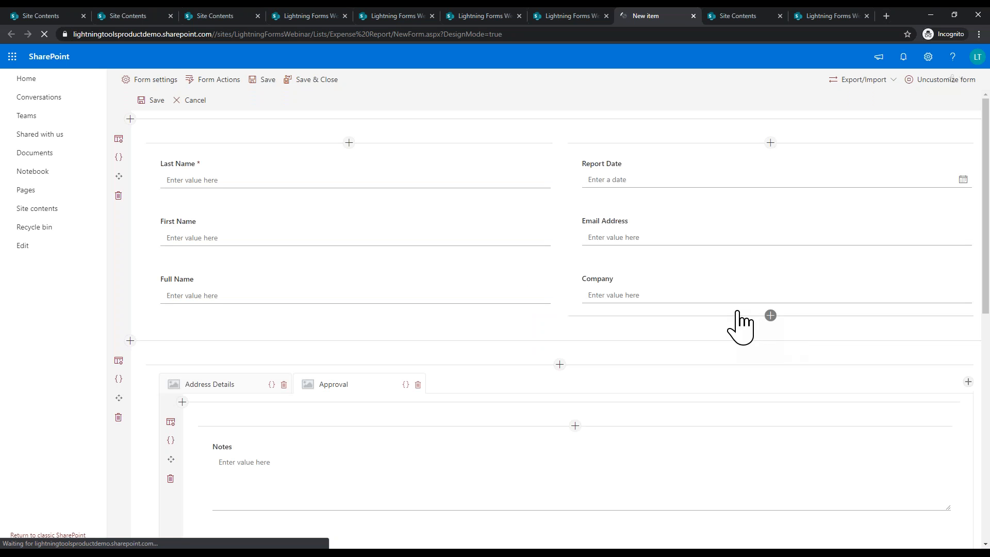
Step: Scroll through the New form to review Total Claim, Approved, Approver Email, Location and Department
{"action": "scroll", "coordinate": [674, 283], "scroll_direction": "down", "scroll_amount": 8}
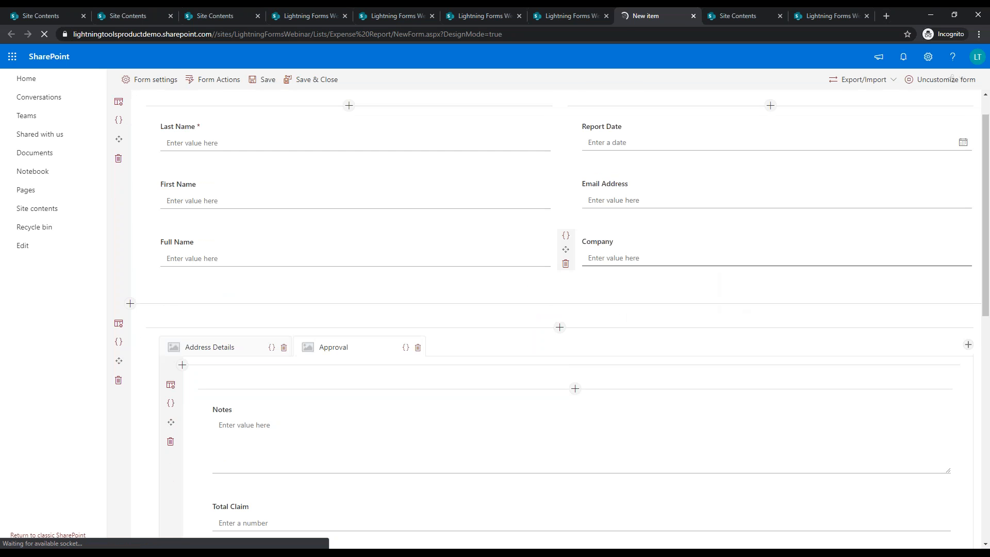
{"action": "scroll", "coordinate": [583, 285], "scroll_direction": "down", "scroll_amount": 1}
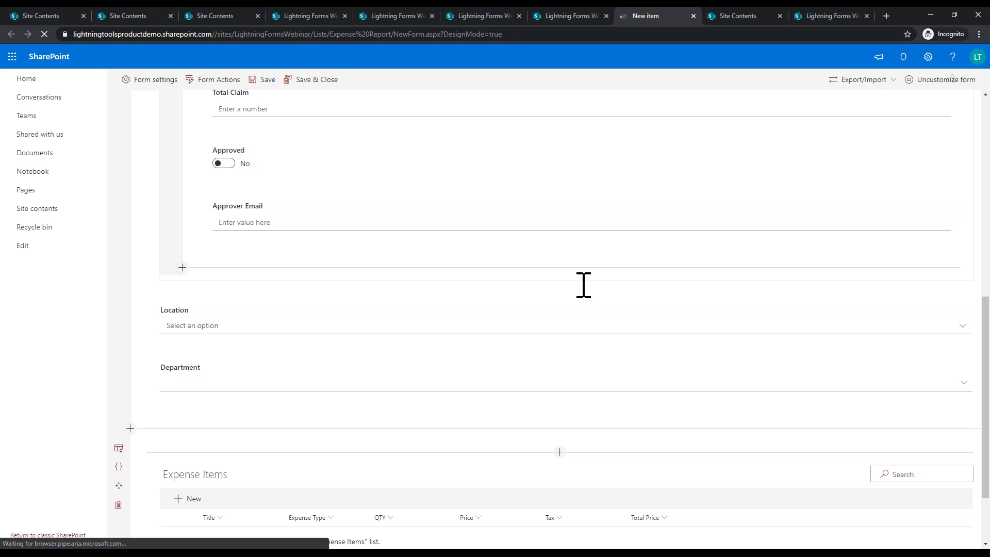
{"action": "scroll", "coordinate": [584, 285], "scroll_direction": "up", "scroll_amount": 1}
{"action": "scroll", "coordinate": [583, 285], "scroll_direction": "down", "scroll_amount": 3}
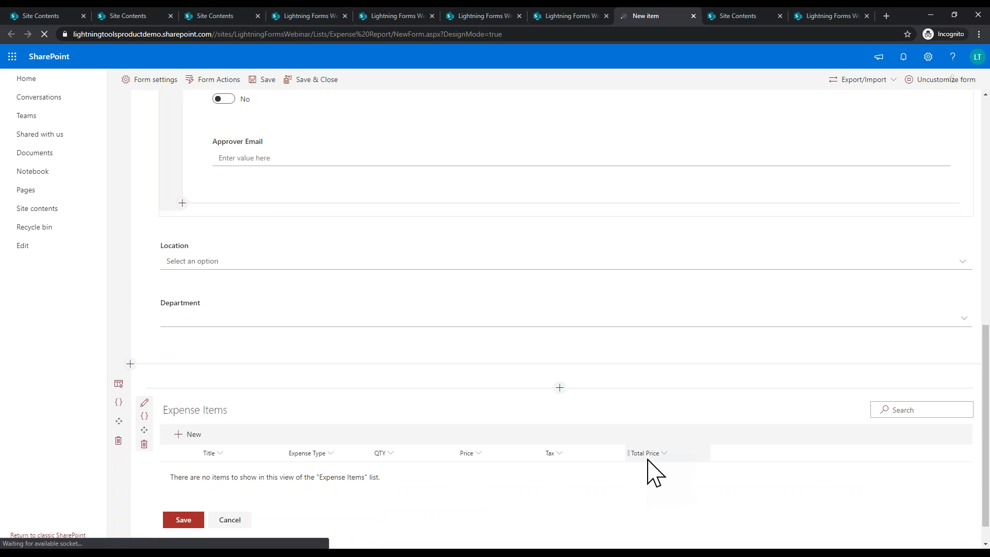
{"action": "scroll", "coordinate": [634, 531], "scroll_direction": "up", "scroll_amount": 3}
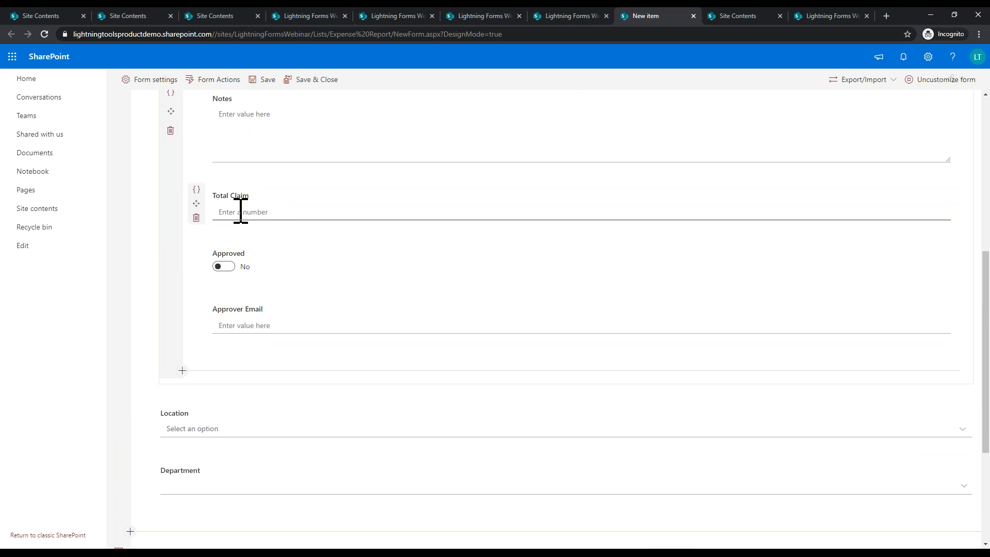
Step: Give Total Claim a Calculated expression summing the Expense Items sub-list's Total Price
{"action": "left_click", "coordinate": [196, 192]}
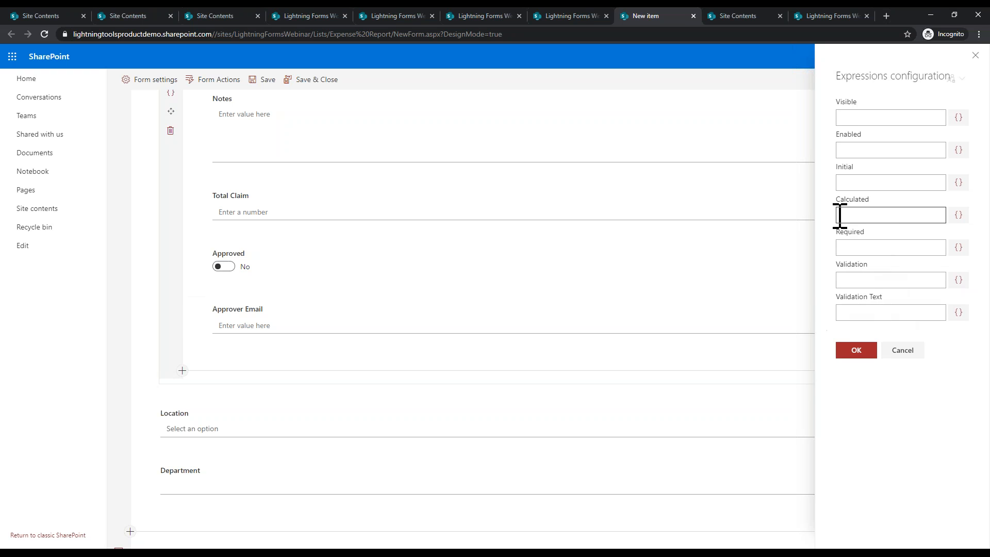
{"action": "left_click", "coordinate": [959, 215]}
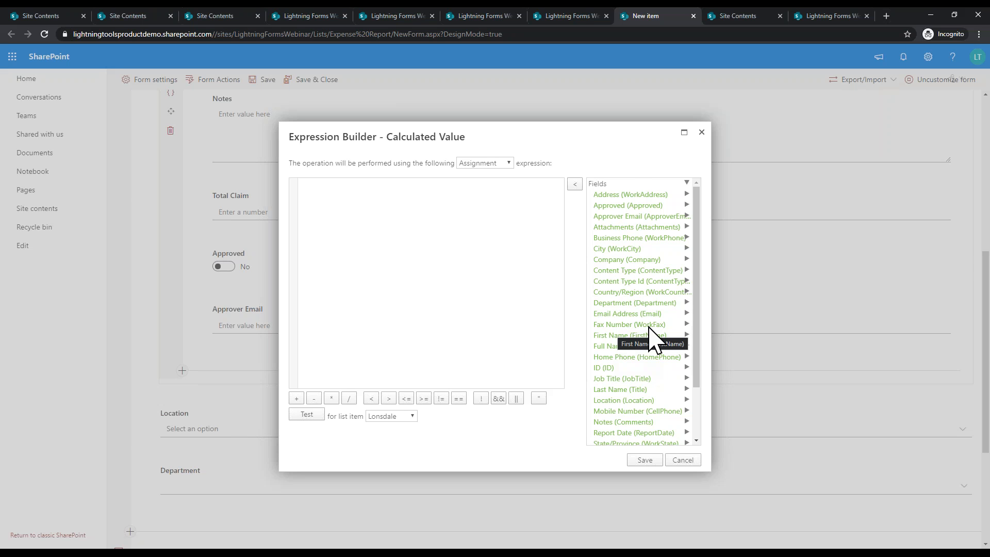
{"action": "left_click_drag", "start_coordinate": [702, 312], "coordinate": [703, 387]}
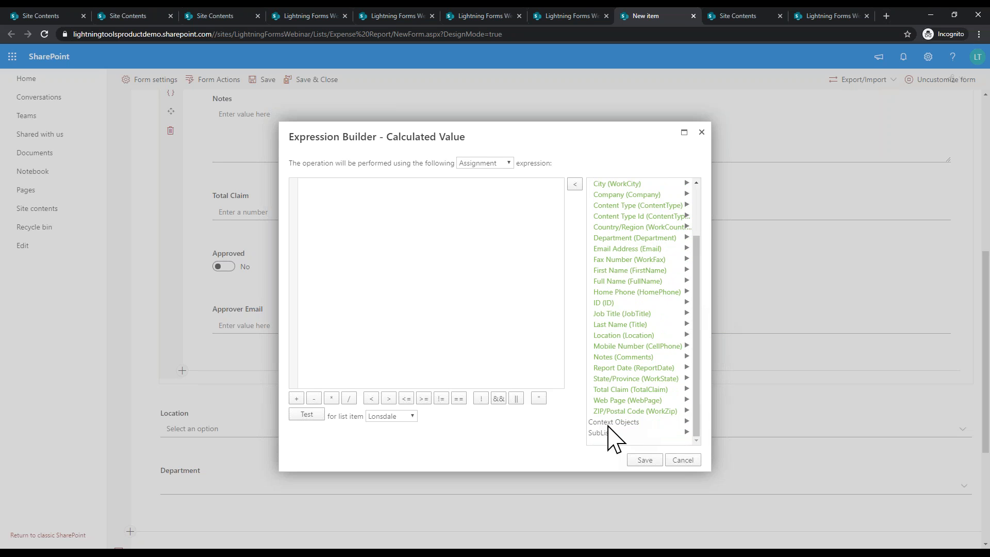
{"action": "left_click", "coordinate": [690, 433]}
{"action": "scroll", "coordinate": [700, 442], "scroll_direction": "down", "scroll_amount": 1}
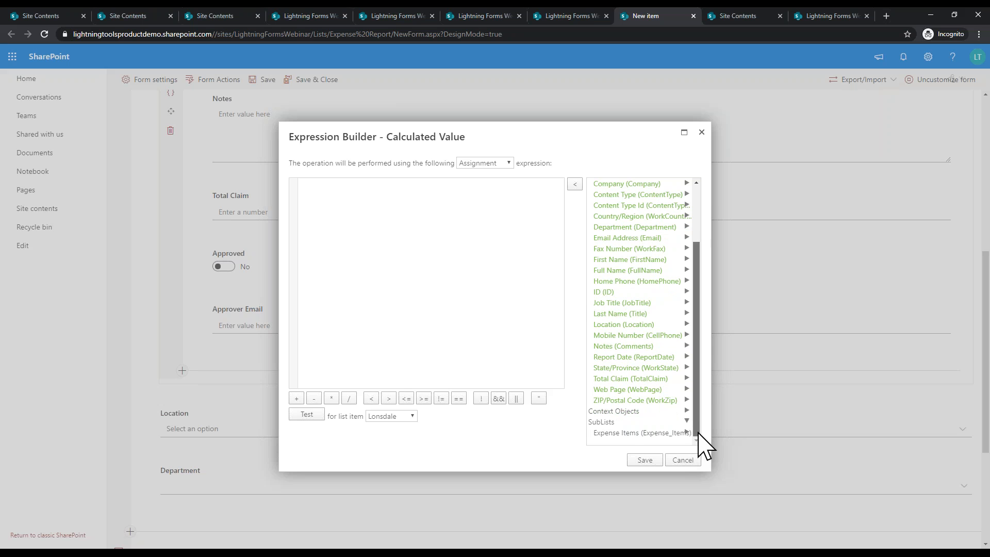
{"action": "left_click", "coordinate": [654, 434]}
{"action": "left_click_drag", "start_coordinate": [696, 388], "coordinate": [699, 430]}
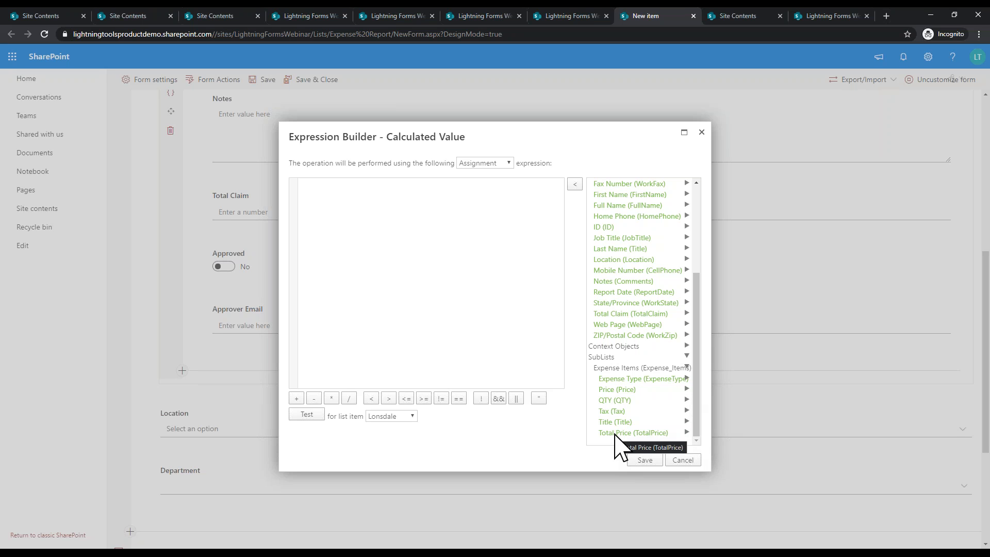
{"action": "left_click_drag", "start_coordinate": [699, 404], "coordinate": [698, 438]}
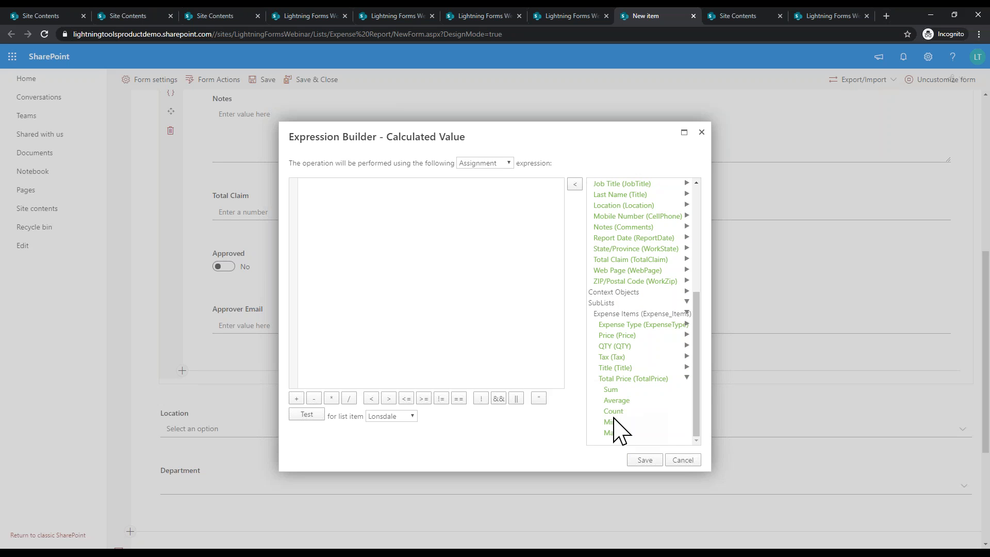
{"action": "double_click", "coordinate": [622, 392]}
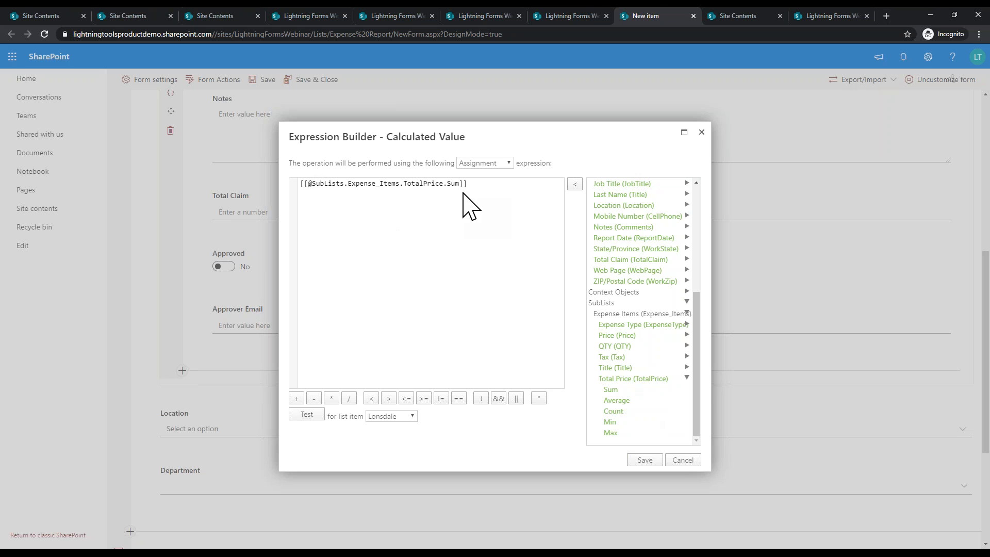
{"action": "left_click", "coordinate": [650, 461]}
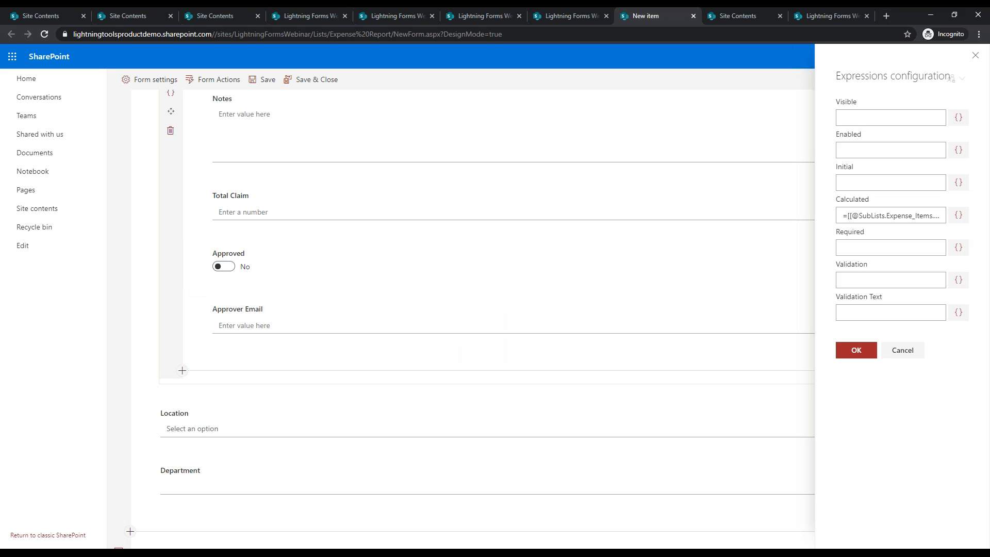
{"action": "left_click", "coordinate": [857, 352]}
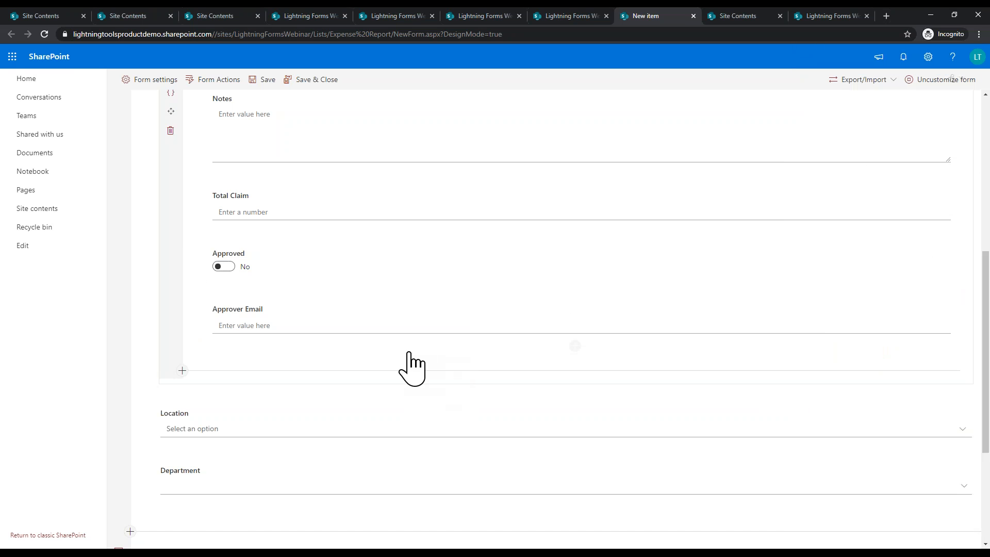
Step: Scroll up to the Approval tab and open the Approved toggle's expression settings
{"action": "scroll", "coordinate": [477, 320], "scroll_direction": "down", "scroll_amount": 3}
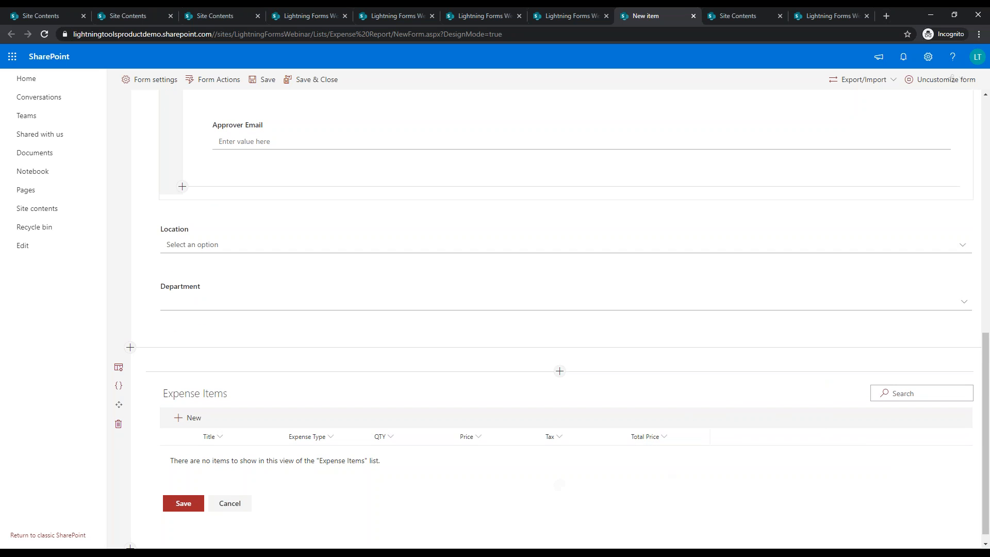
{"action": "scroll", "coordinate": [386, 340], "scroll_direction": "up", "scroll_amount": 4}
{"action": "scroll", "coordinate": [310, 330], "scroll_direction": "up", "scroll_amount": 2}
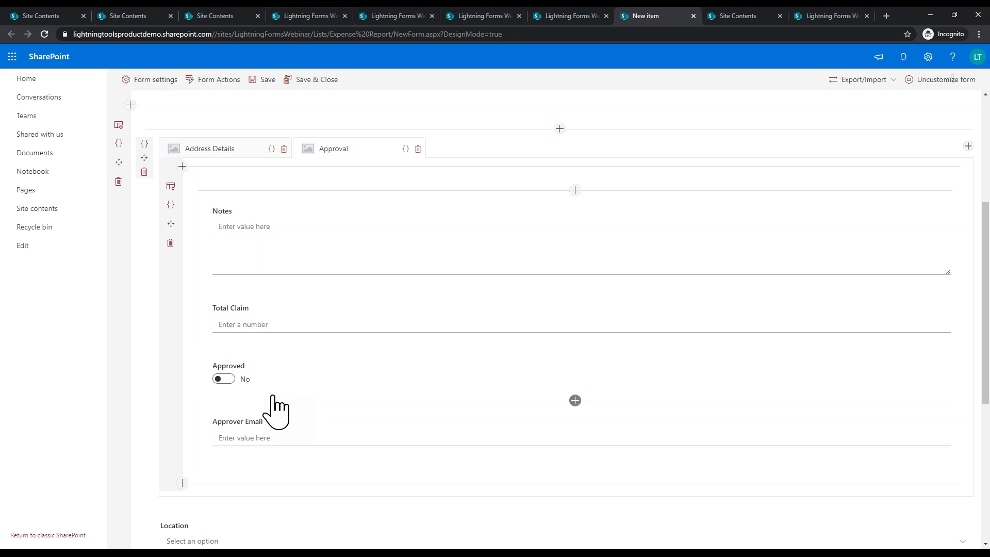
{"action": "left_click", "coordinate": [195, 360]}
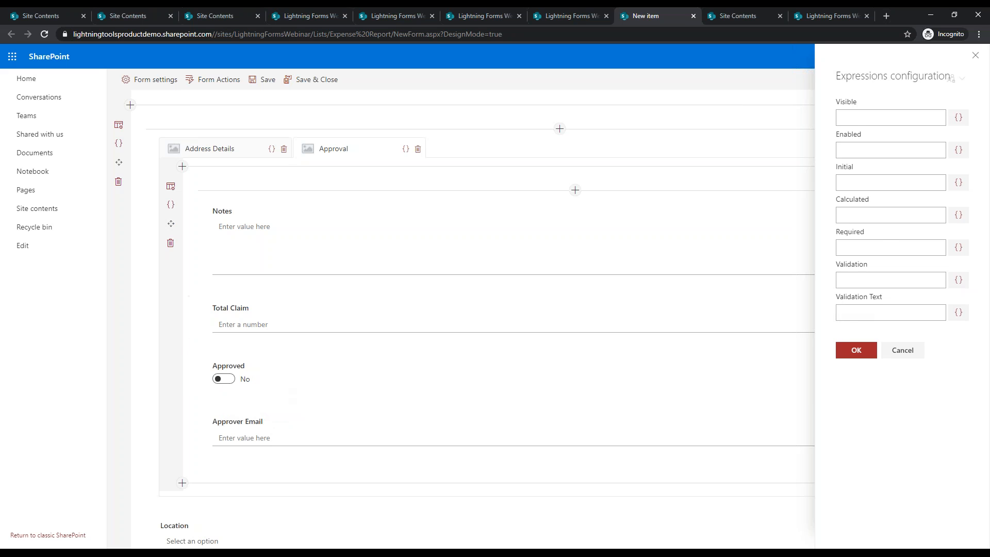
Step: Open the Enabled Condition builder and expand Context Objects to view the Form values
{"action": "left_click", "coordinate": [958, 150]}
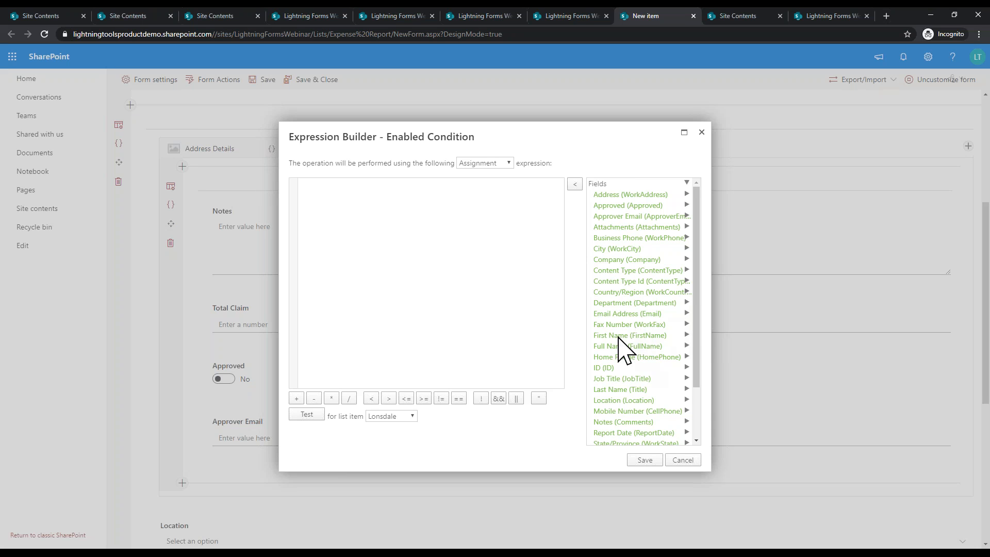
{"action": "left_click_drag", "start_coordinate": [696, 255], "coordinate": [697, 317]}
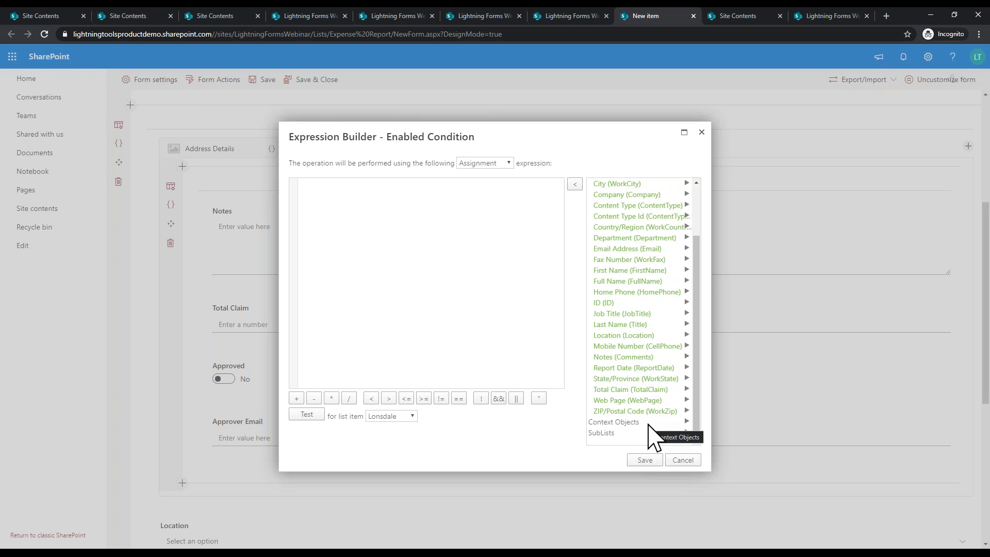
{"action": "left_click", "coordinate": [686, 422]}
{"action": "left_click_drag", "start_coordinate": [697, 401], "coordinate": [699, 452]}
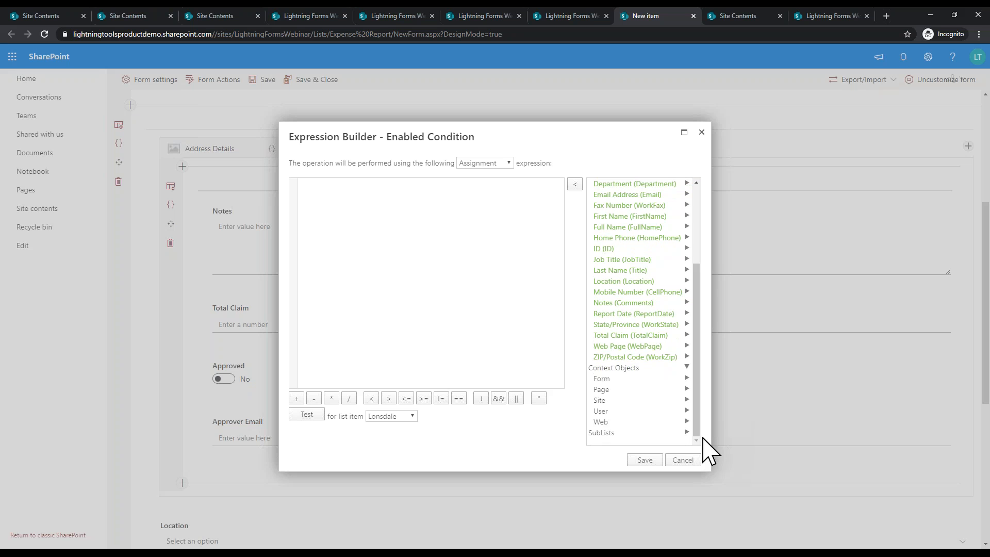
{"action": "left_click", "coordinate": [615, 380]}
{"action": "scroll", "coordinate": [625, 444], "scroll_direction": "down", "scroll_amount": 2}
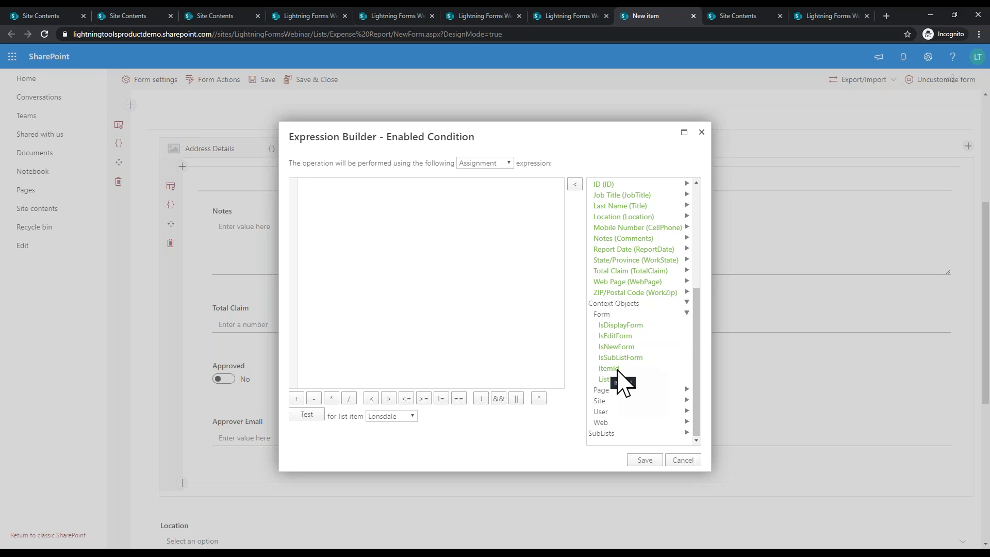
Step: Browse the Page, Site and Web context values, then insert User.IsMemberOfGroup
{"action": "left_click", "coordinate": [687, 313]}
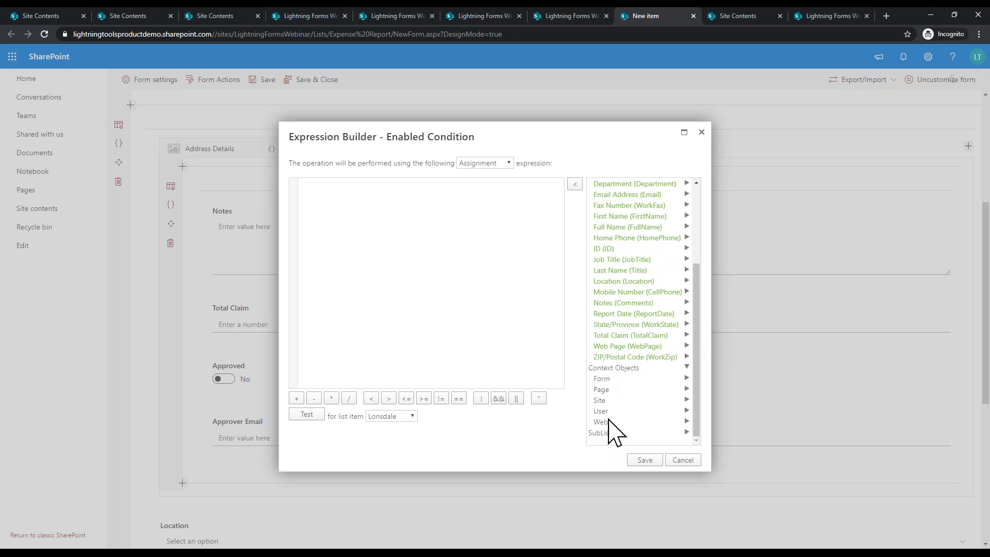
{"action": "left_click", "coordinate": [616, 392]}
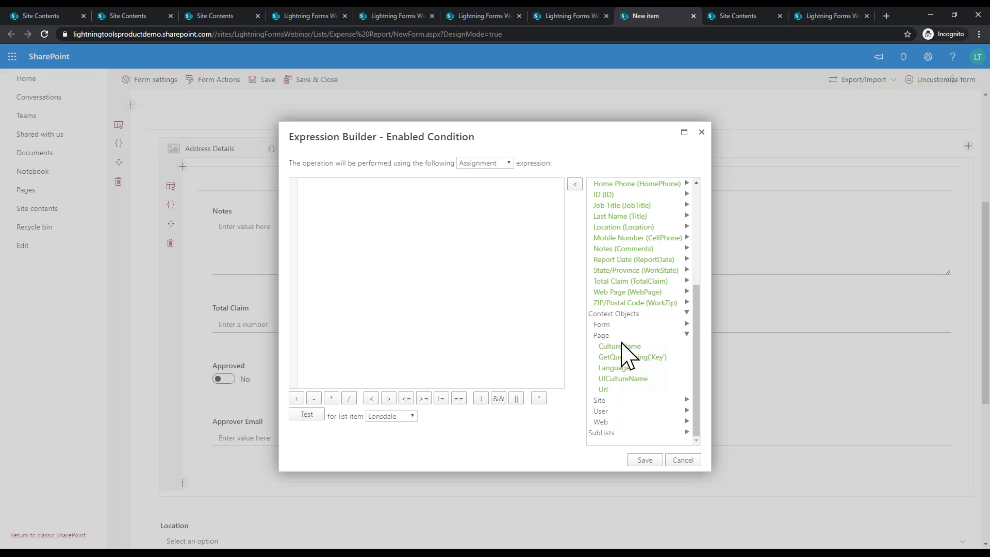
{"action": "left_click", "coordinate": [654, 336]}
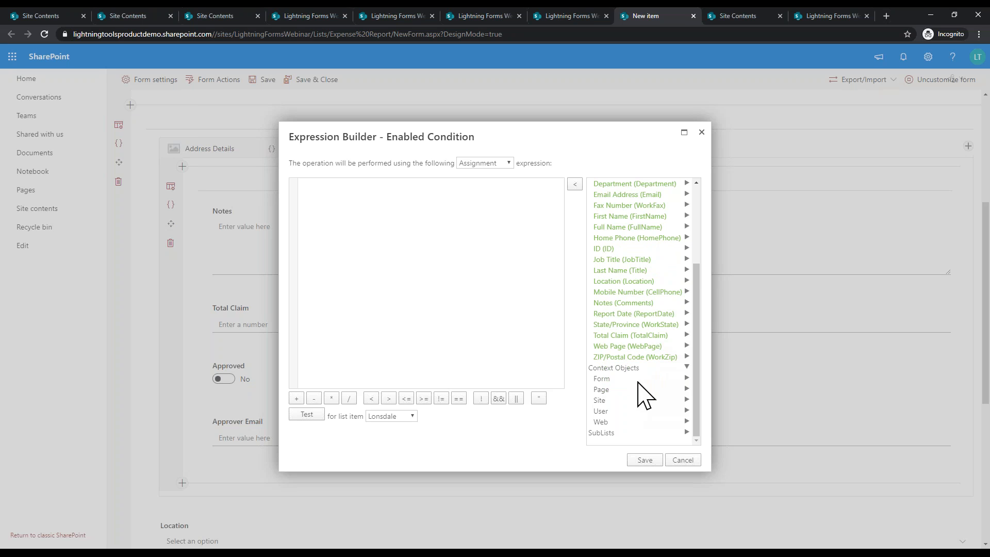
{"action": "left_click", "coordinate": [605, 401]}
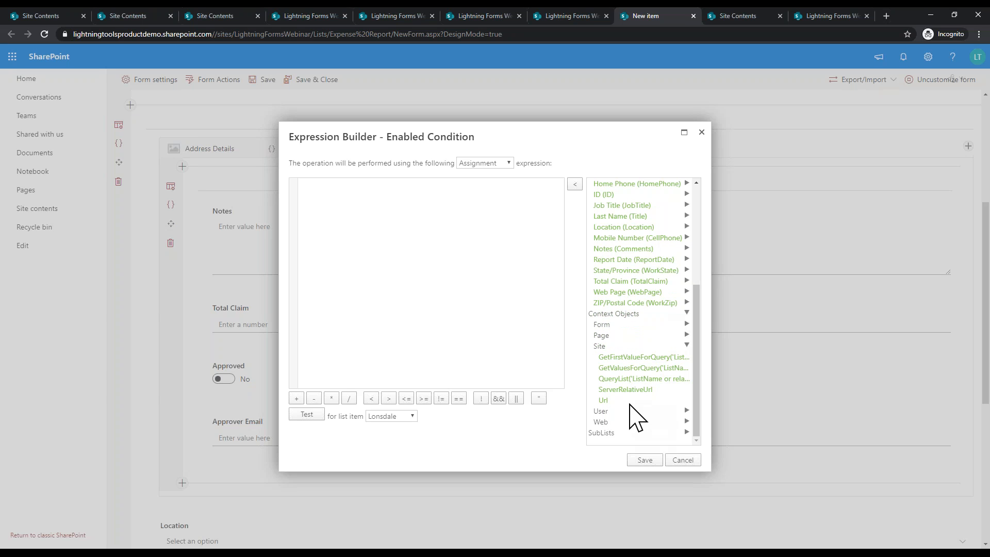
{"action": "left_click", "coordinate": [606, 347]}
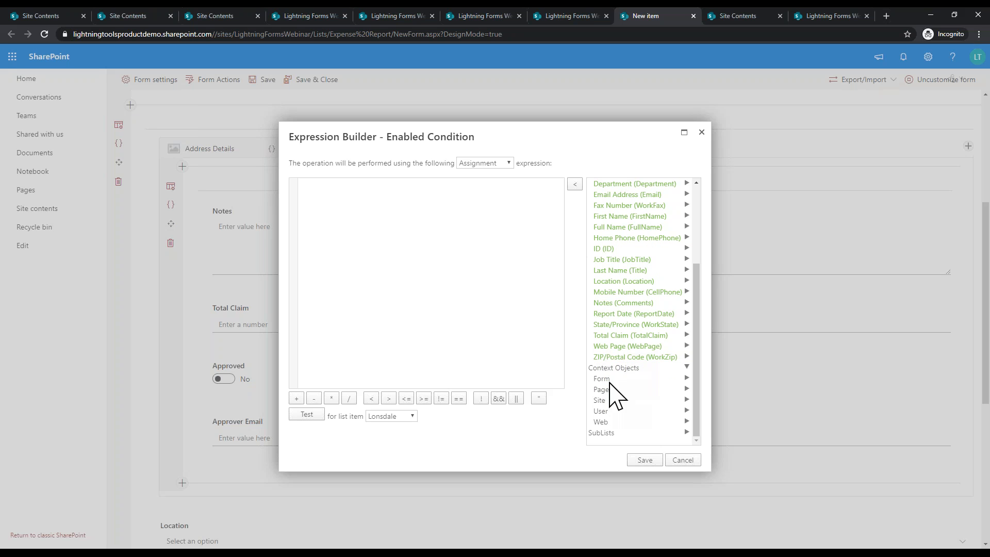
{"action": "left_click", "coordinate": [607, 422]}
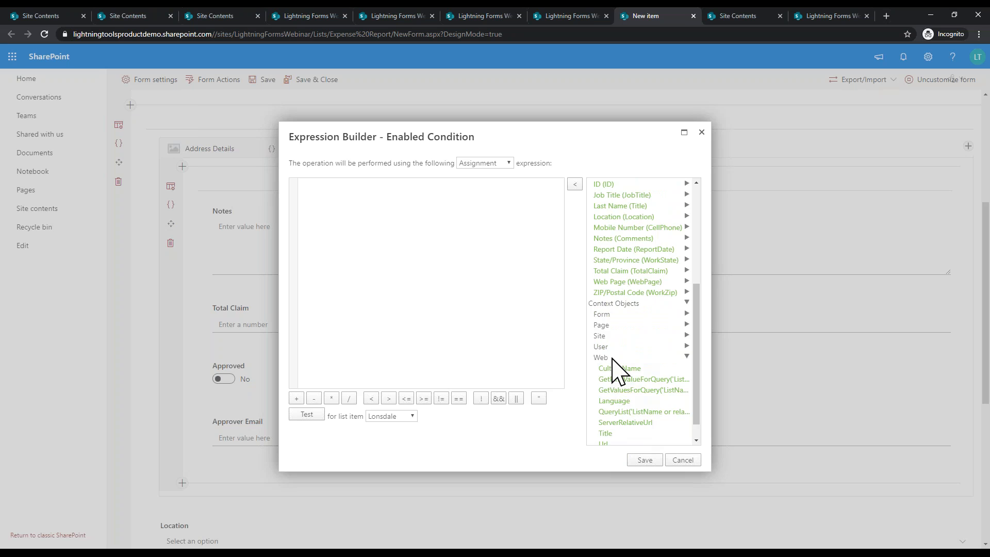
{"action": "left_click", "coordinate": [613, 366]}
{"action": "left_click", "coordinate": [621, 410]}
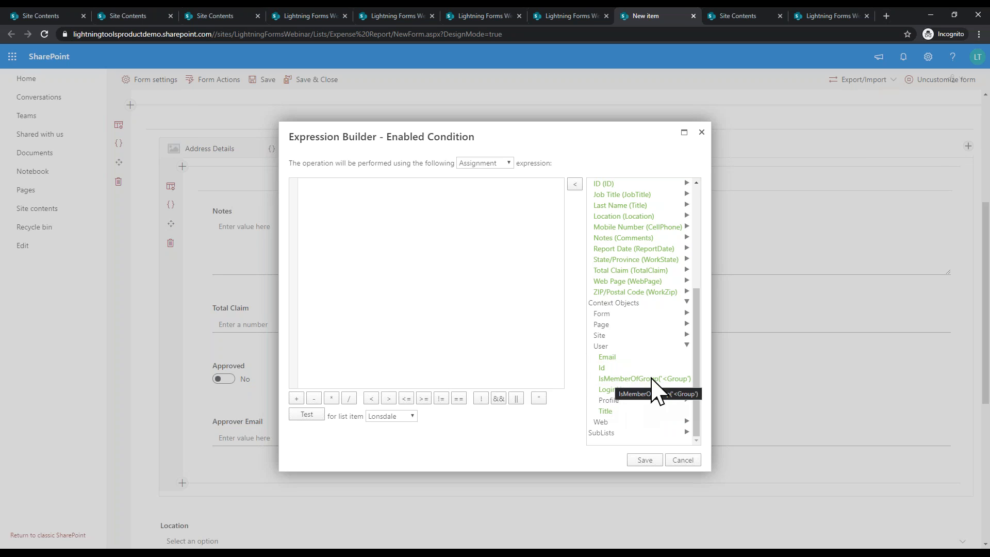
{"action": "double_click", "coordinate": [671, 380]}
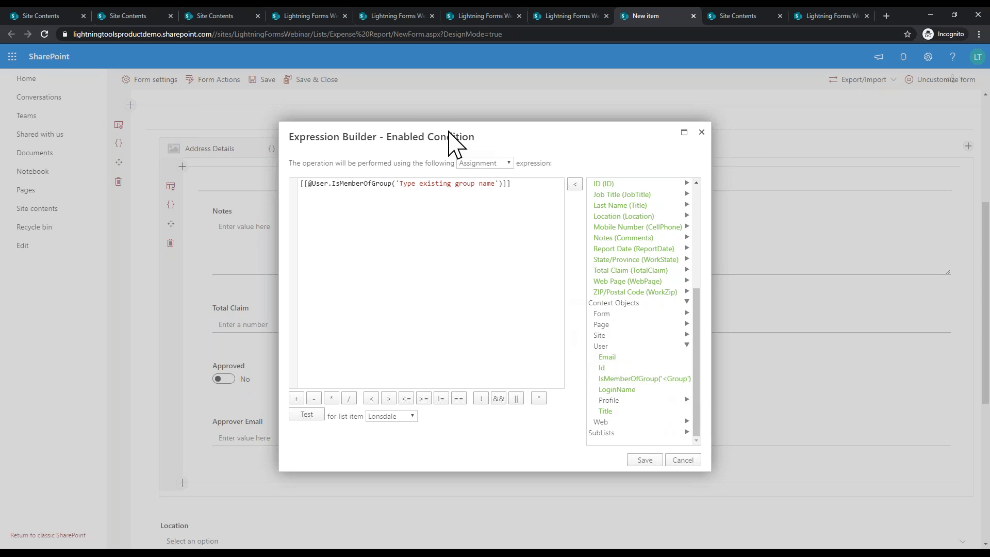
Step: Replace the placeholder group name with Approvers and save the Enabled condition
{"action": "left_click_drag", "start_coordinate": [403, 184], "coordinate": [495, 186]}
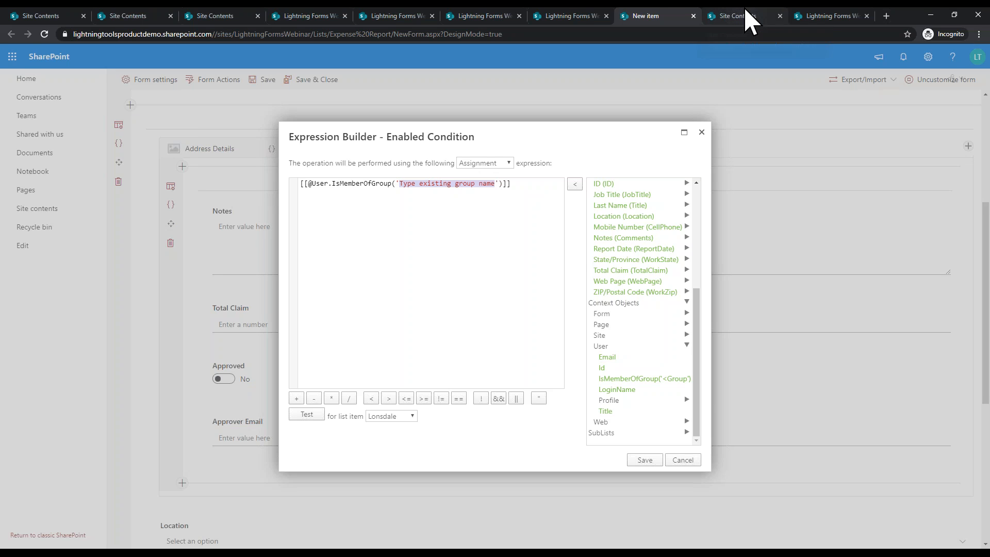
{"action": "type", "text": "Approvers"}
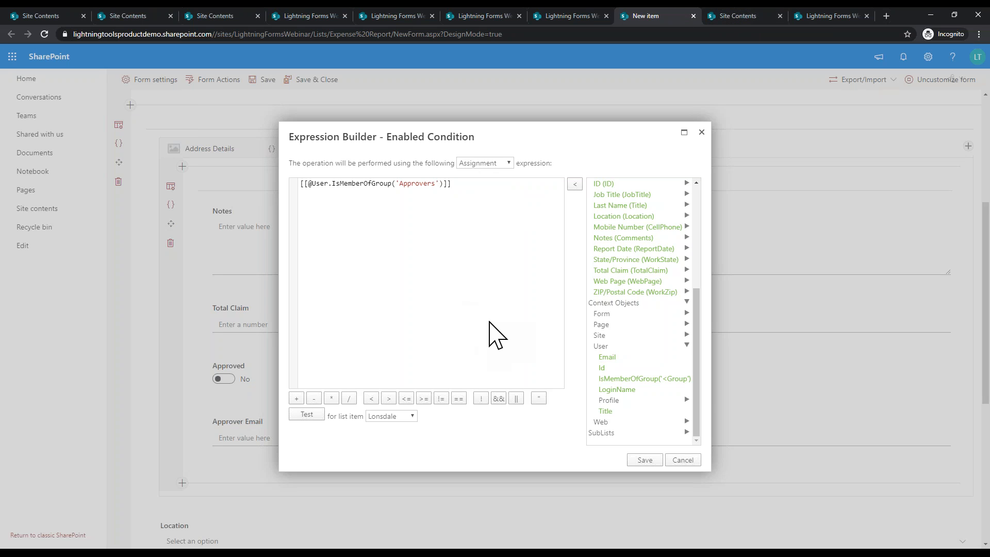
{"action": "left_click", "coordinate": [645, 460]}
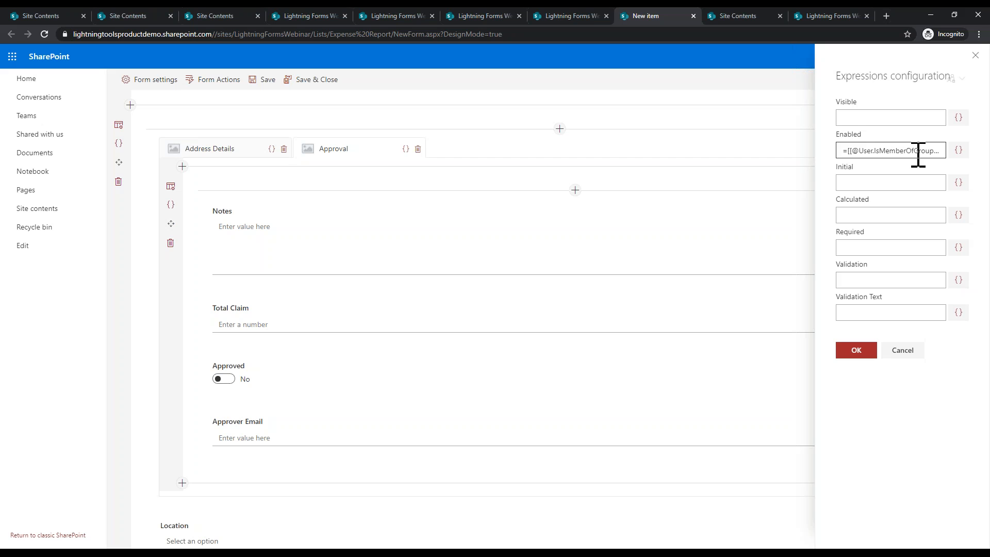
{"action": "left_click", "coordinate": [848, 354]}
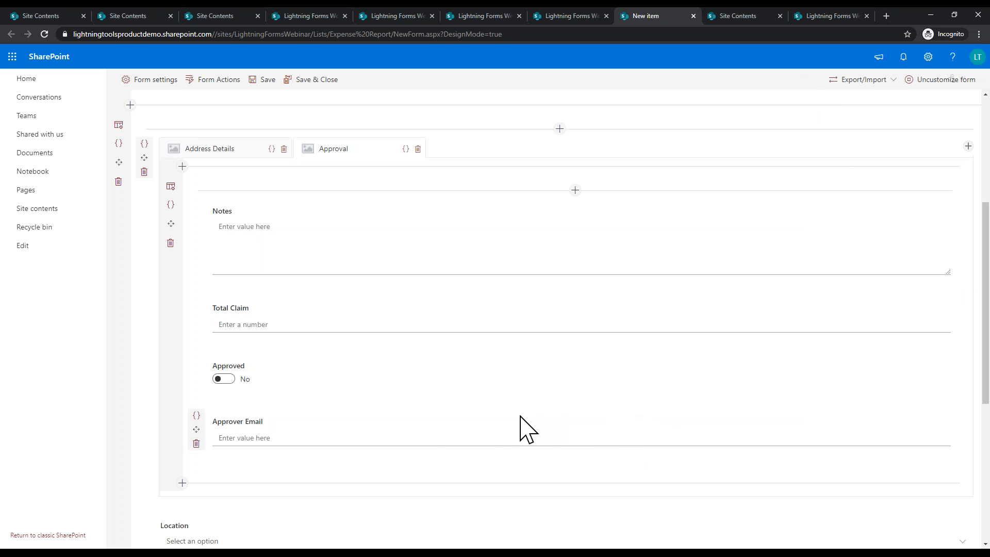
Step: Scroll down to the form's Save button and open its On Click actions list
{"action": "scroll", "coordinate": [422, 442], "scroll_direction": "down", "scroll_amount": 3}
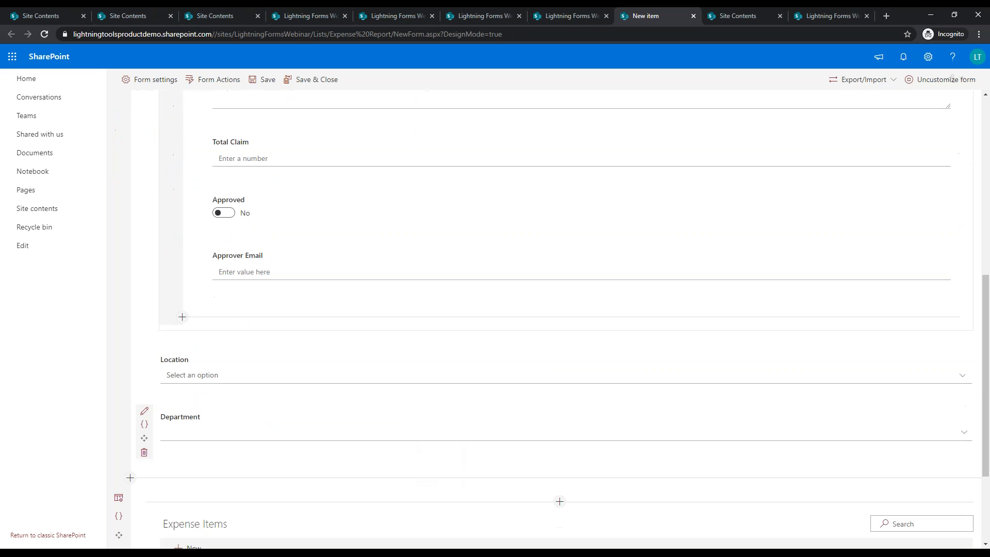
{"action": "scroll", "coordinate": [495, 310], "scroll_direction": "down", "scroll_amount": 3}
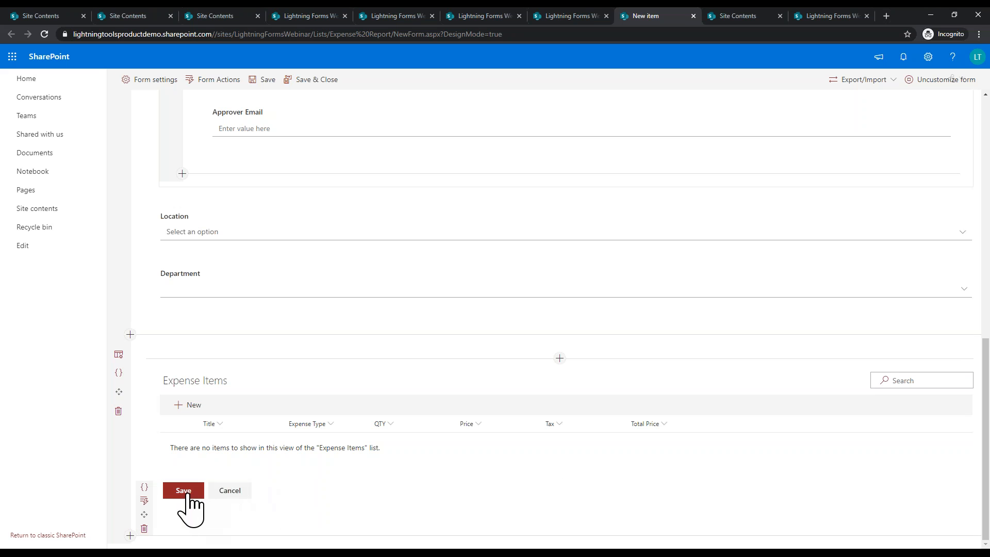
{"action": "left_click", "coordinate": [144, 500]}
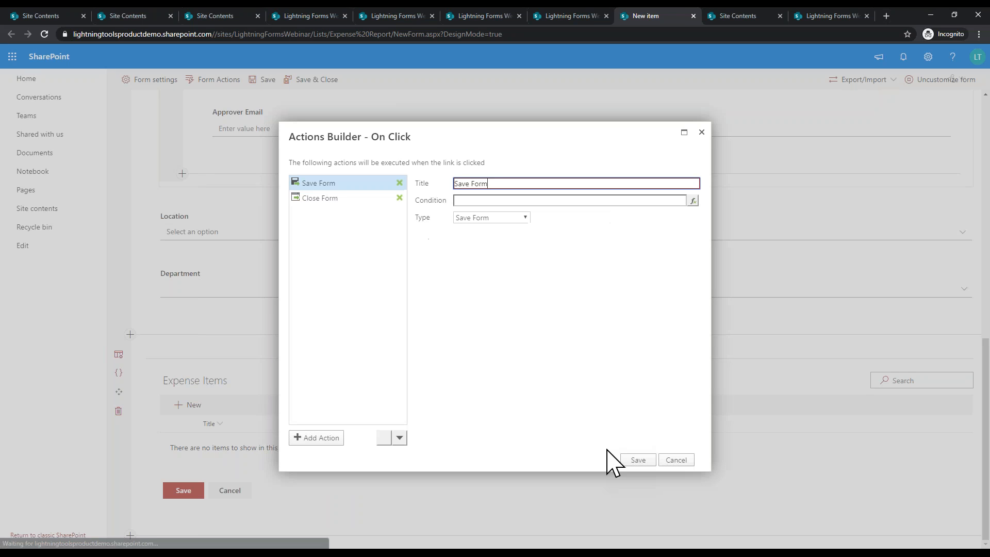
Step: Insert a Send Mail action after Save Form and open the From expression builder
{"action": "left_click", "coordinate": [363, 201]}
{"action": "left_click", "coordinate": [356, 186]}
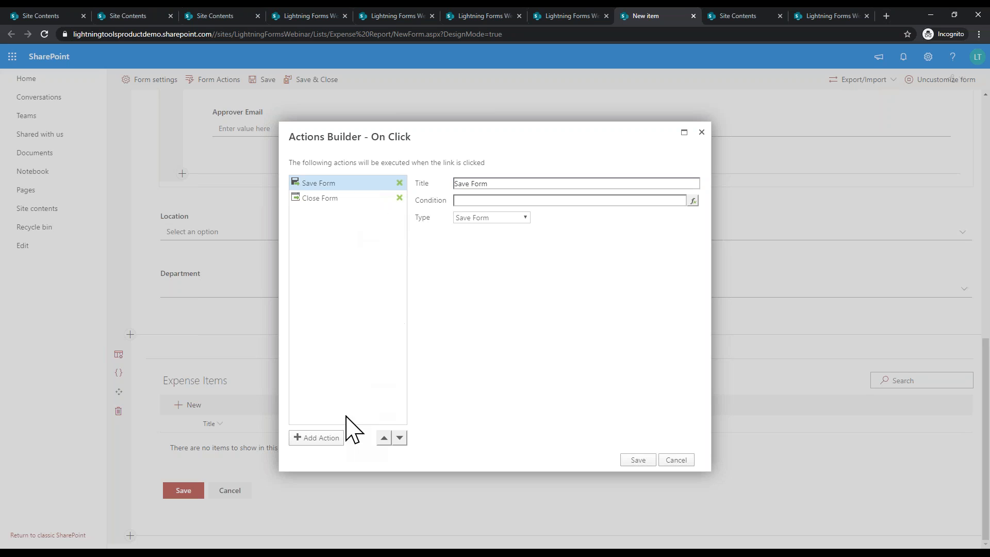
{"action": "left_click", "coordinate": [333, 438]}
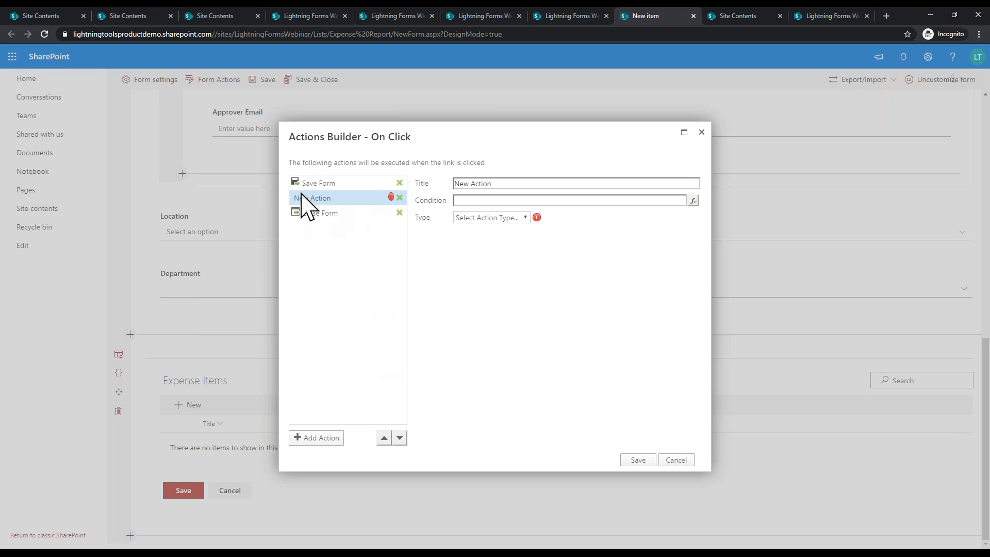
{"action": "left_click", "coordinate": [526, 218]}
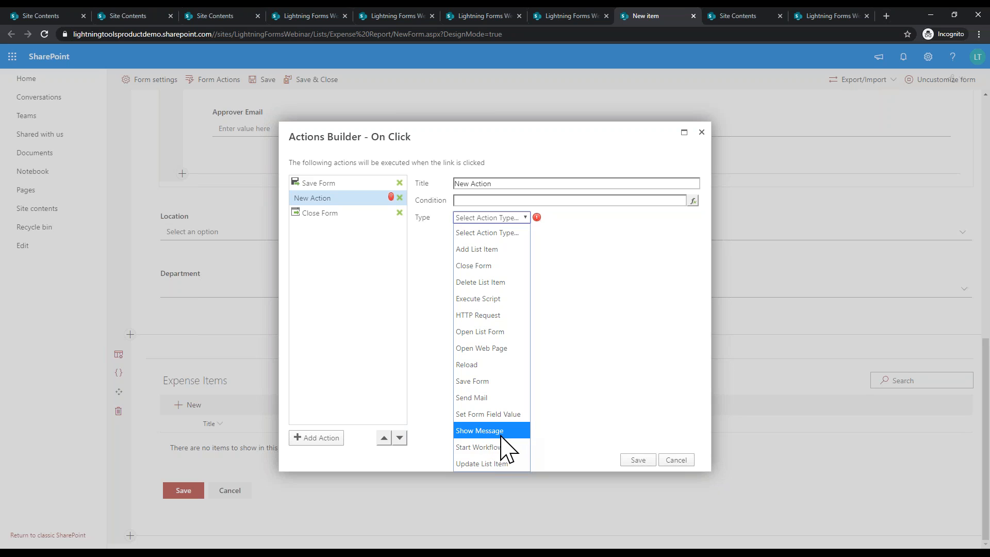
{"action": "left_click", "coordinate": [484, 398]}
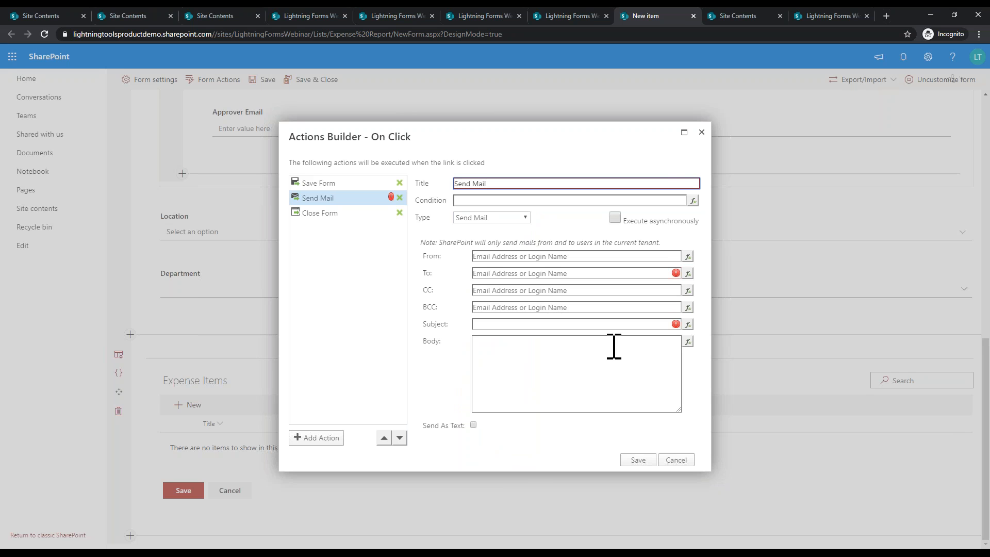
{"action": "left_click", "coordinate": [688, 256]}
{"action": "scroll", "coordinate": [650, 379], "scroll_direction": "down", "scroll_amount": 2}
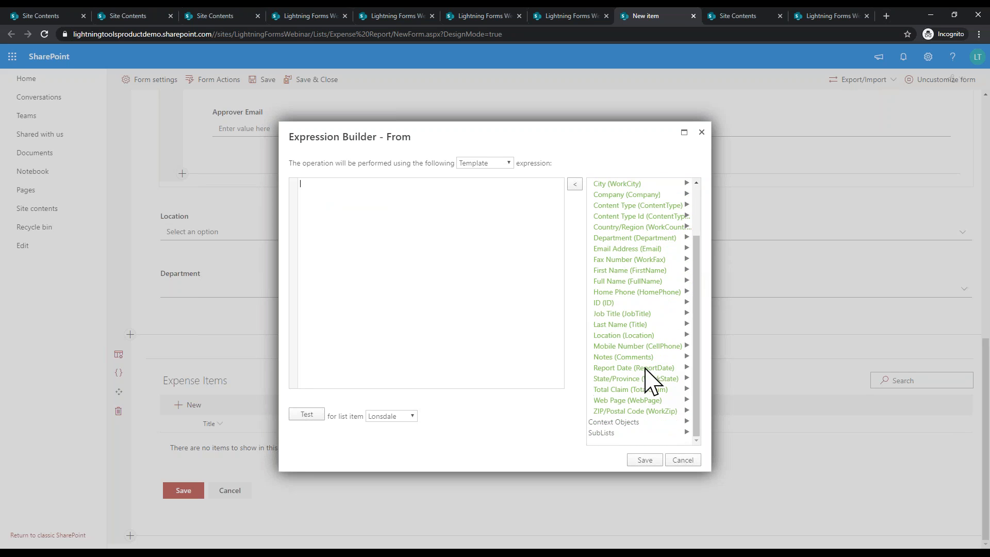
{"action": "left_click", "coordinate": [682, 423]}
{"action": "scroll", "coordinate": [681, 402], "scroll_direction": "down", "scroll_amount": 2}
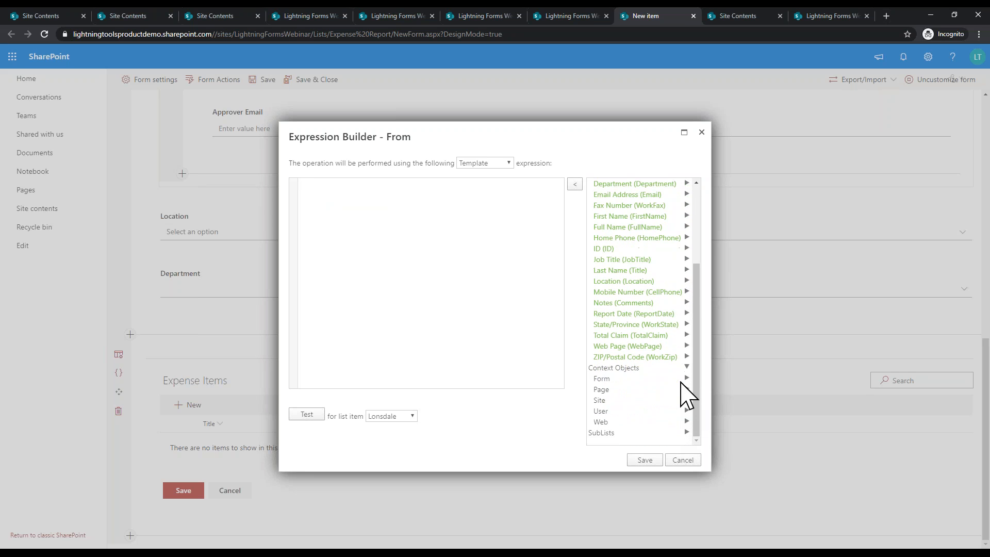
{"action": "left_click", "coordinate": [610, 411]}
{"action": "double_click", "coordinate": [616, 423]}
{"action": "left_click", "coordinate": [645, 460]}
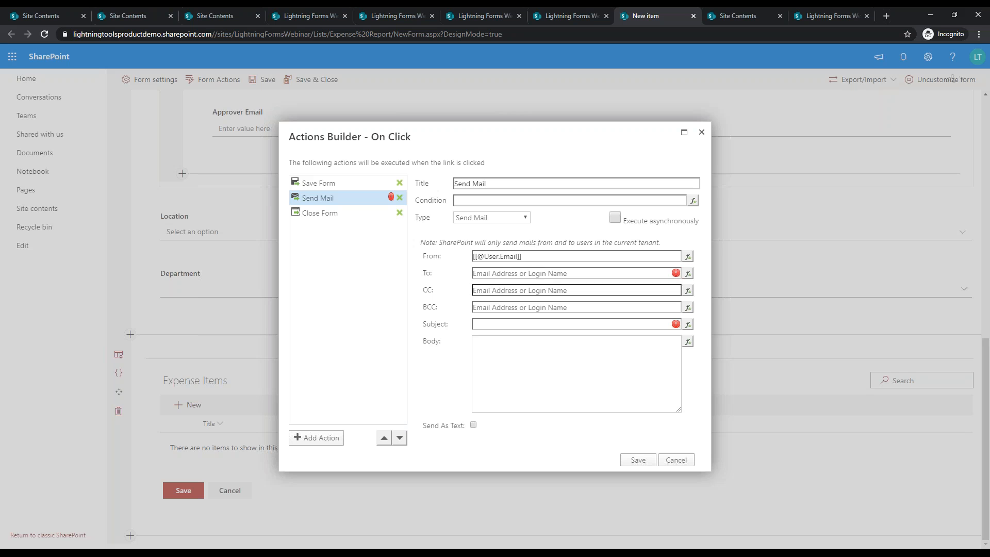
Step: Set the Send Mail To field to the Approver Email field, [[ApproverEmail]]
{"action": "left_click", "coordinate": [688, 274]}
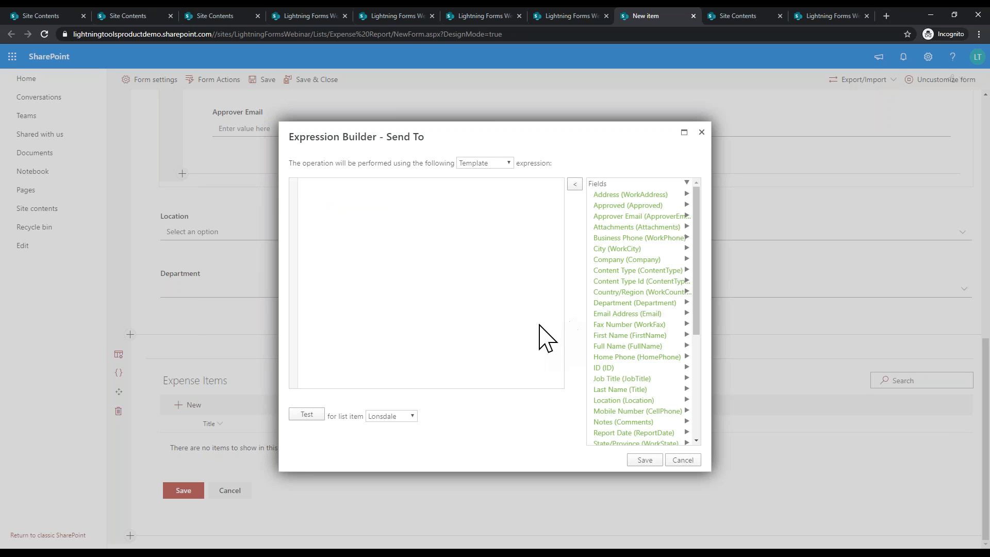
{"action": "left_click", "coordinate": [466, 247]}
{"action": "double_click", "coordinate": [666, 218]}
{"action": "left_click", "coordinate": [644, 460]}
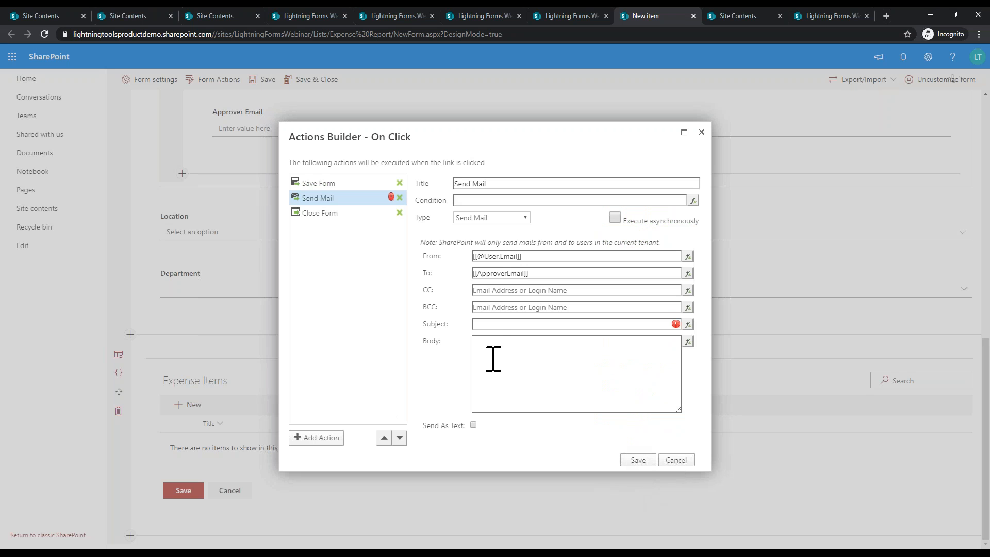
{"action": "left_click", "coordinate": [502, 324]}
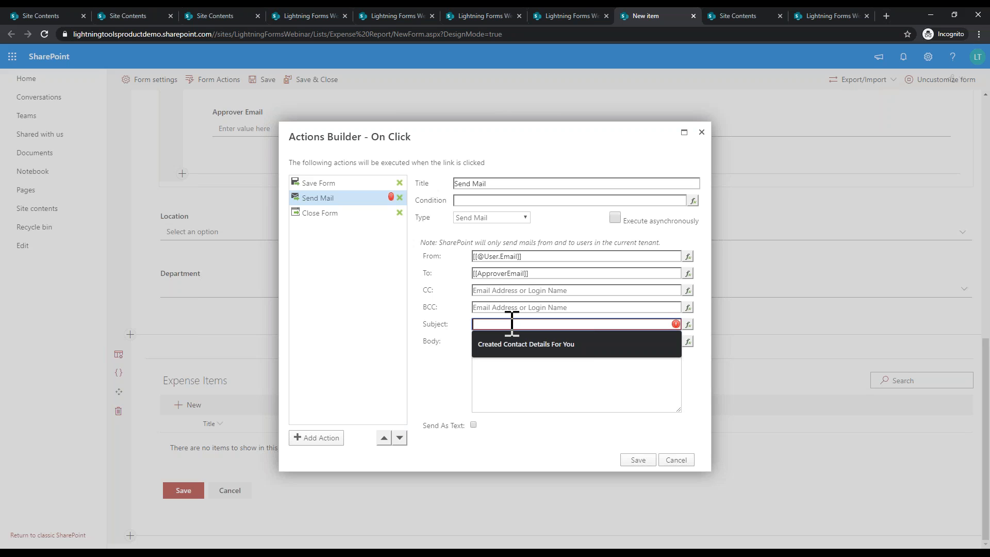
Step: Fill Subject and Body with 'Please approve my expenses', delete the extra New Action, and close the builder
{"action": "type", "text": "Please approve my expenses"}
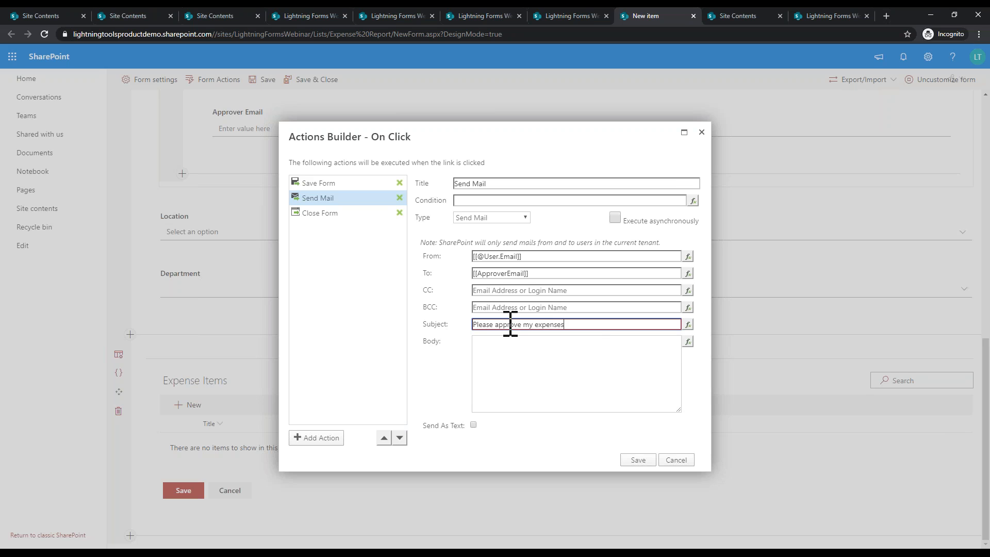
{"action": "left_click", "coordinate": [602, 361]}
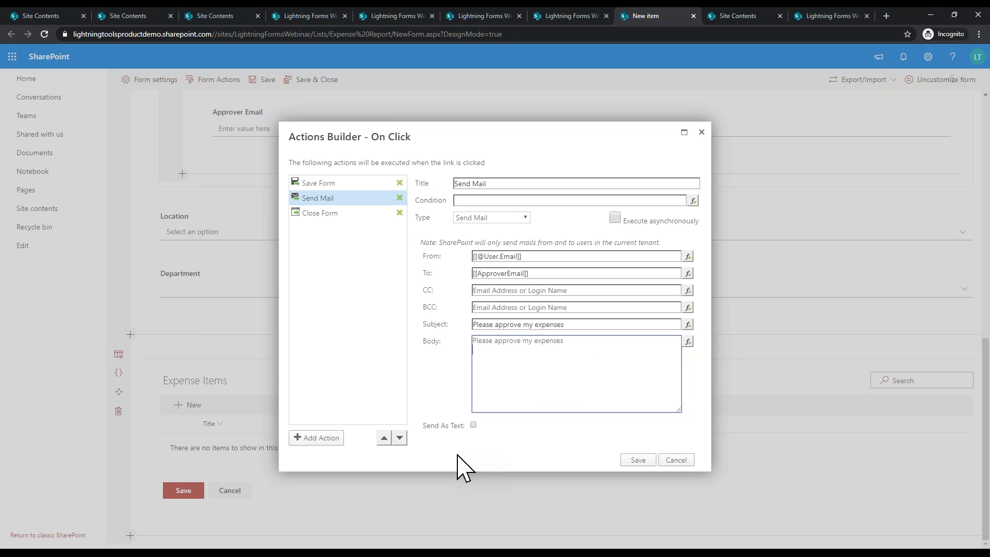
{"action": "left_click", "coordinate": [336, 452]}
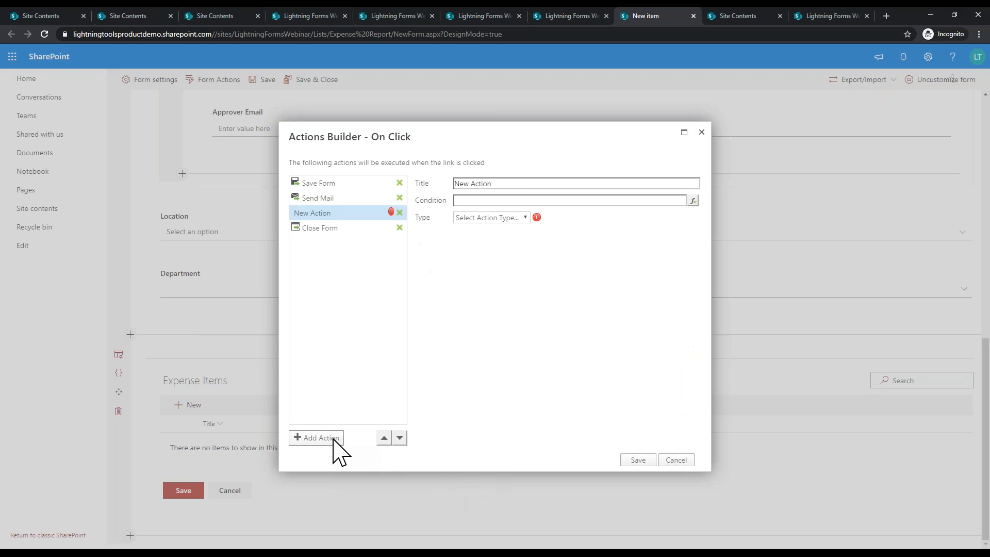
{"action": "left_click", "coordinate": [513, 218]}
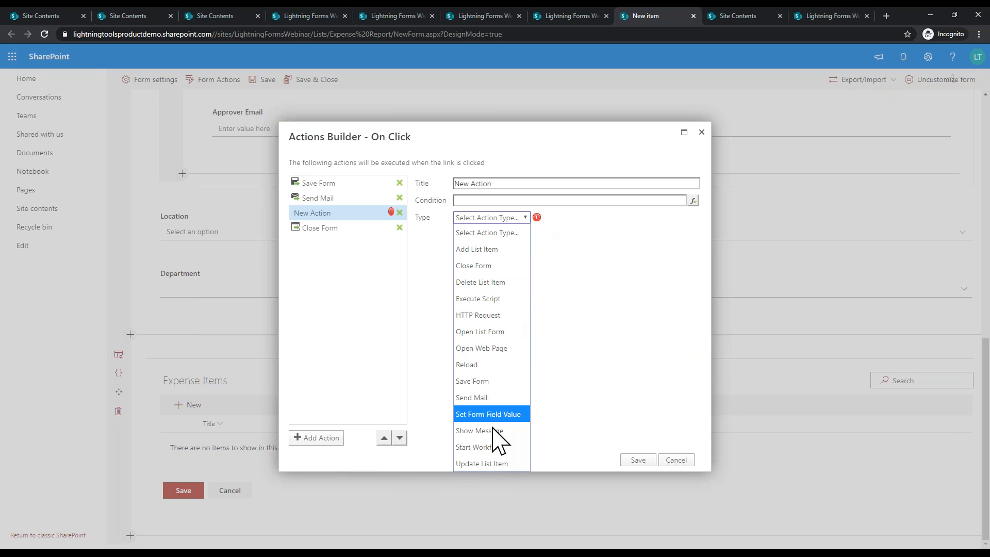
{"action": "left_click", "coordinate": [399, 213]}
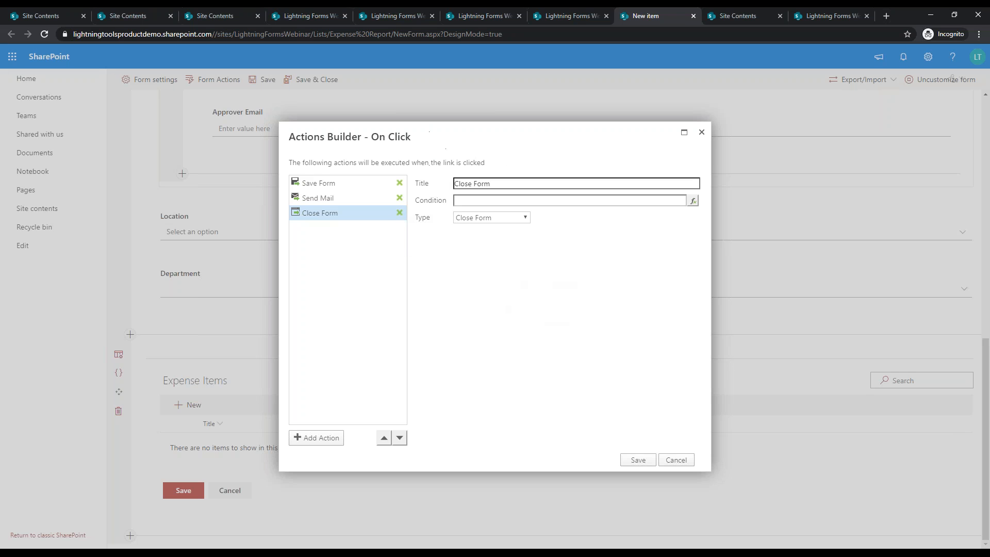
{"action": "left_click", "coordinate": [638, 460]}
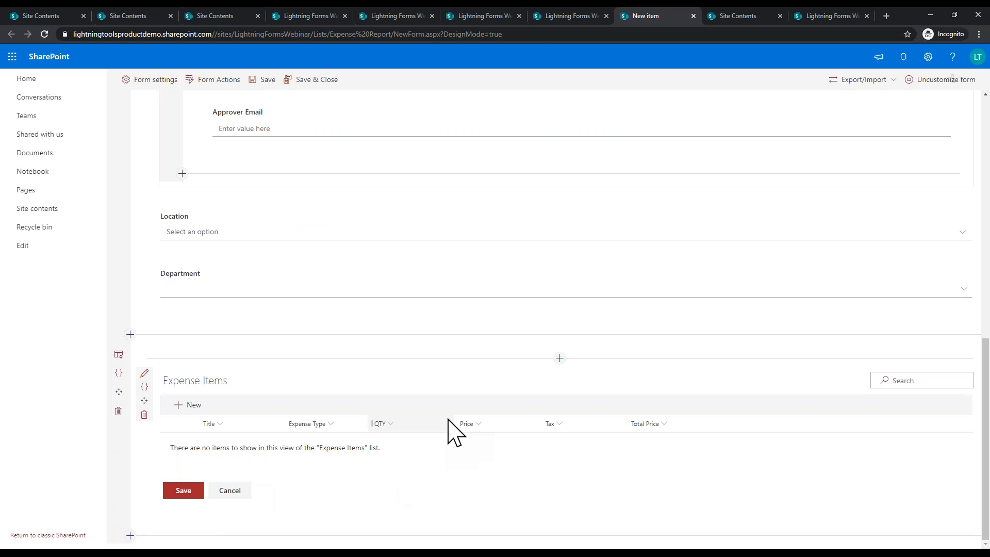
Step: Open Configure Action for the form's Save action, which lists Save Form and Close Form
{"action": "scroll", "coordinate": [472, 443], "scroll_direction": "up", "scroll_amount": 8}
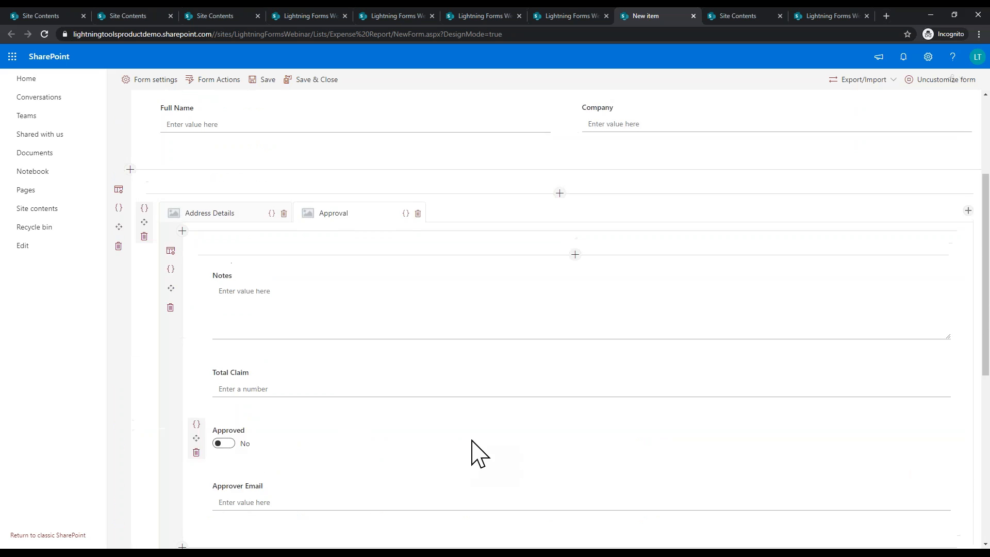
{"action": "scroll", "coordinate": [471, 454], "scroll_direction": "up", "scroll_amount": 3}
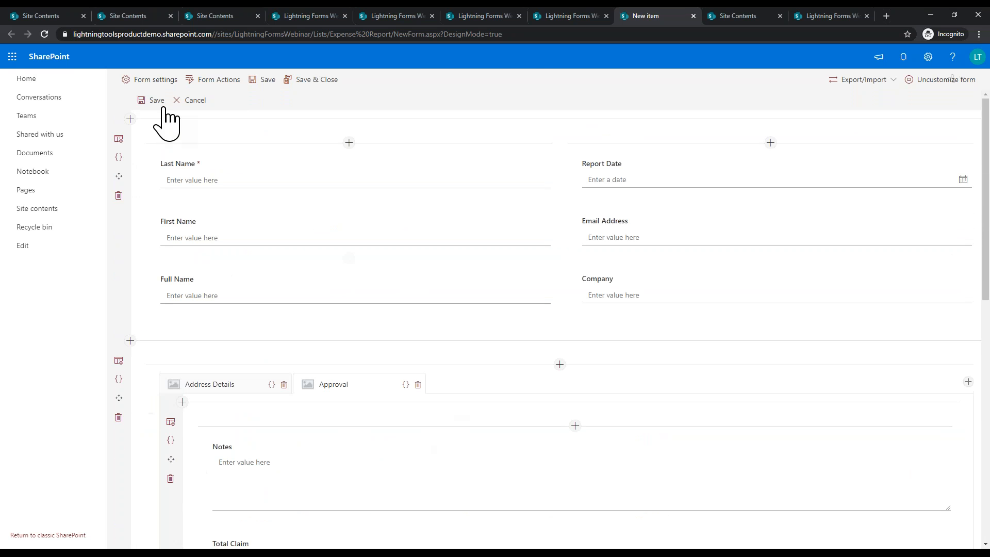
{"action": "left_click", "coordinate": [138, 84]}
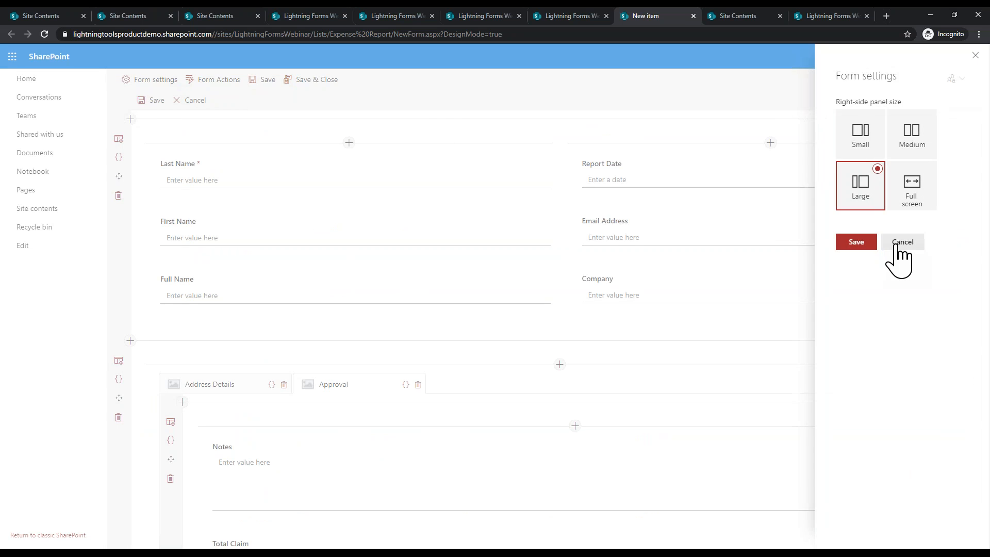
{"action": "left_click", "coordinate": [900, 242]}
{"action": "left_click", "coordinate": [230, 79]}
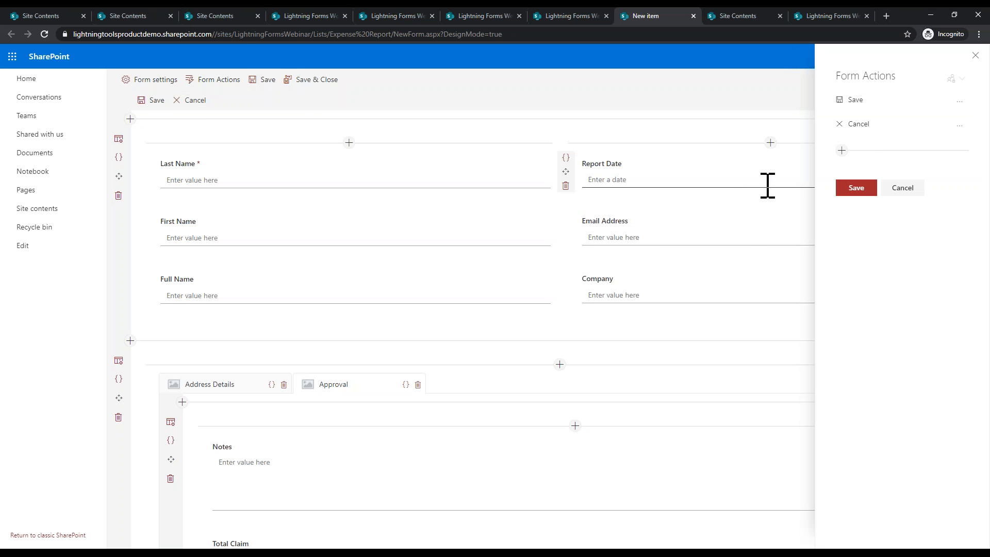
{"action": "left_click", "coordinate": [959, 102]}
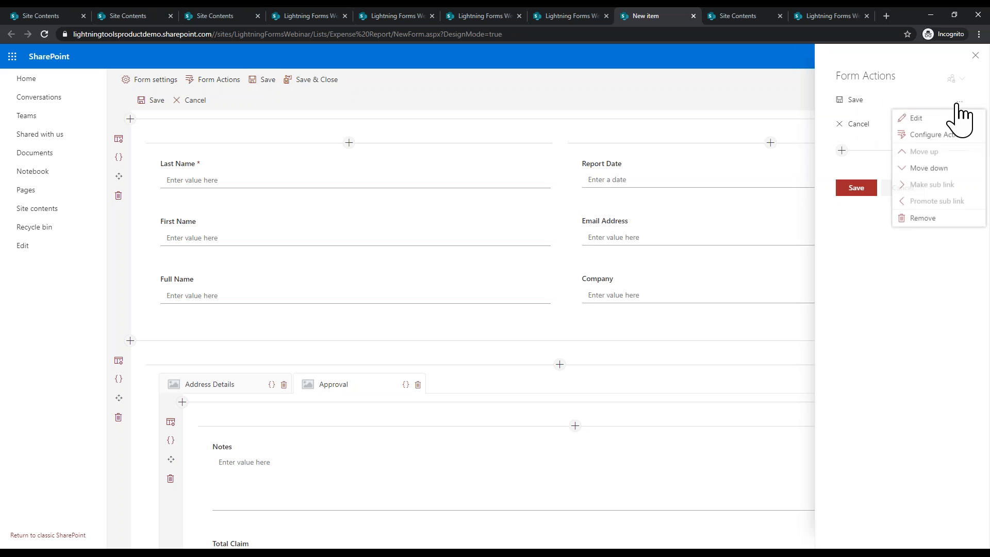
{"action": "left_click", "coordinate": [927, 141]}
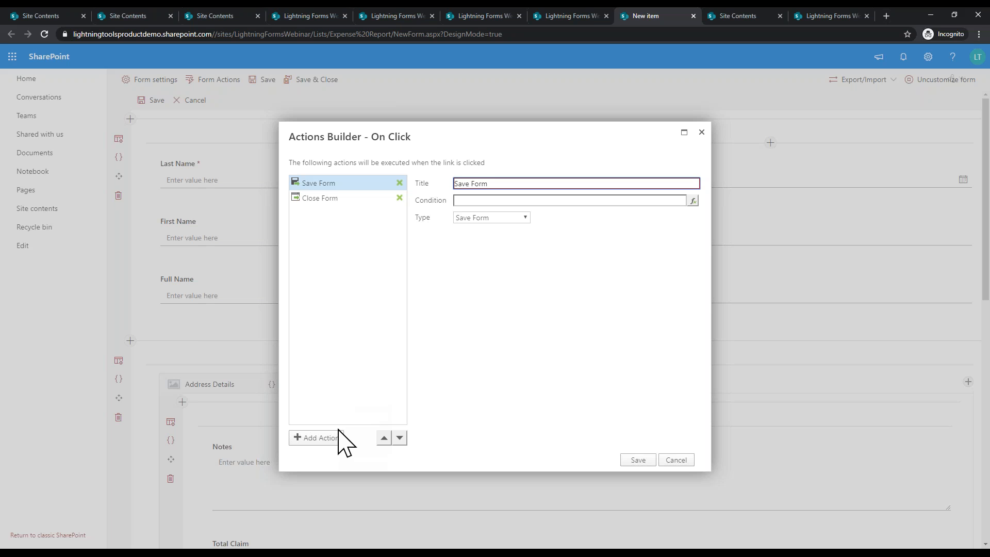
{"action": "left_click", "coordinate": [311, 438]}
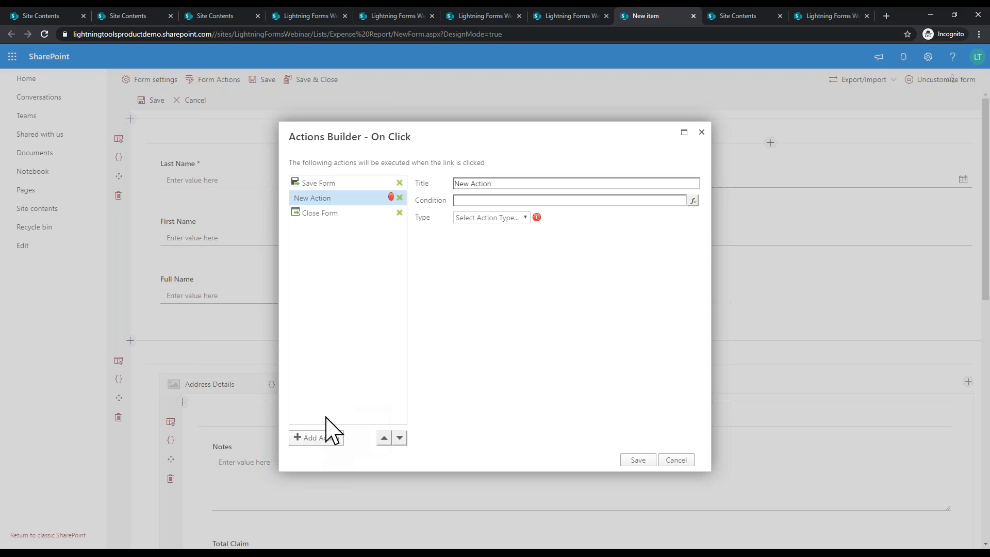
{"action": "left_click", "coordinate": [471, 218]}
{"action": "left_click", "coordinate": [474, 404]}
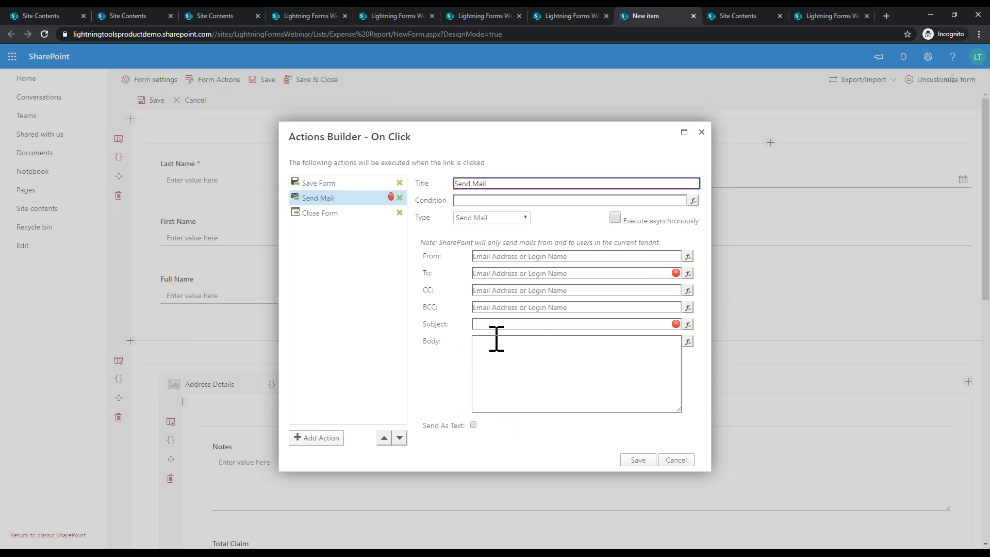
{"action": "left_click", "coordinate": [687, 257]}
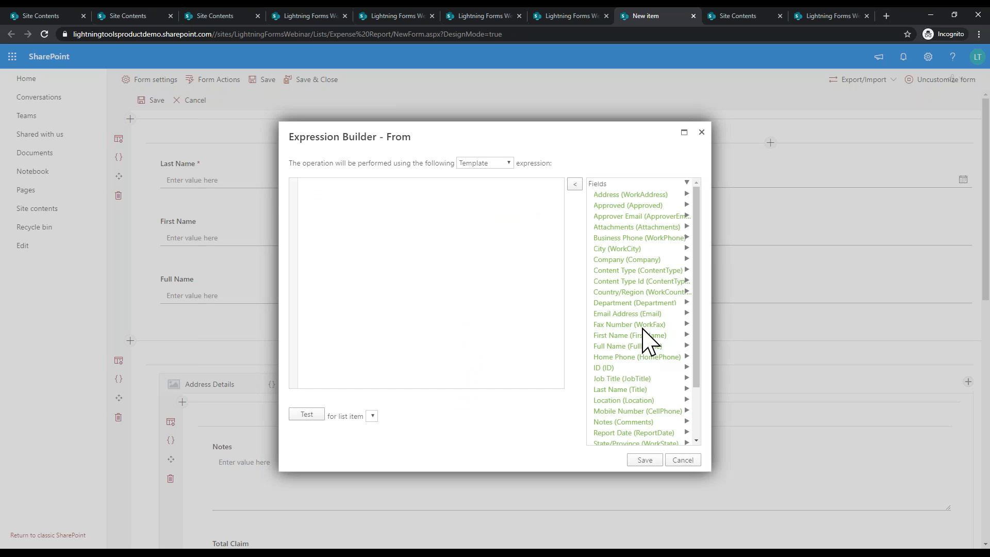
{"action": "scroll", "coordinate": [637, 376], "scroll_direction": "down", "scroll_amount": 2}
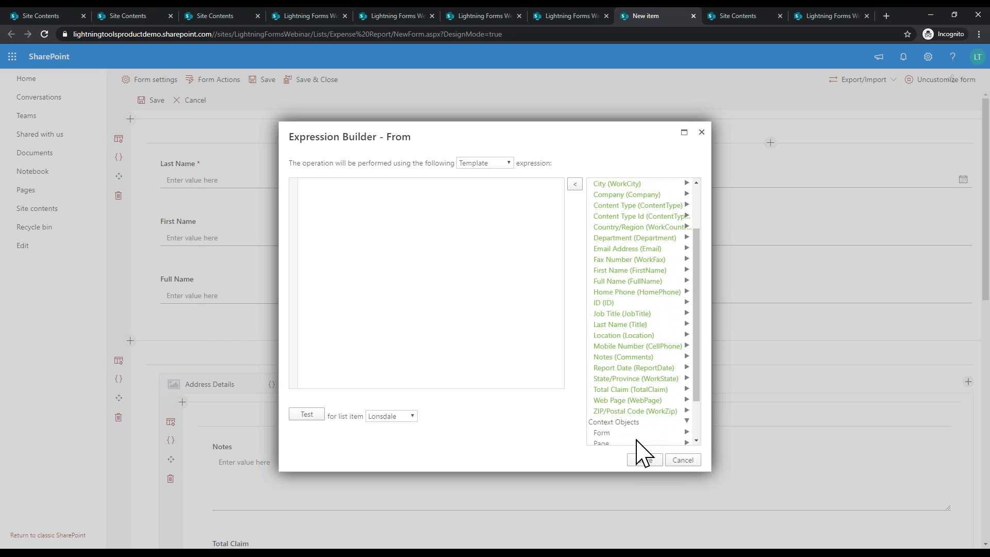
{"action": "scroll", "coordinate": [634, 433], "scroll_direction": "down", "scroll_amount": 2}
{"action": "left_click", "coordinate": [627, 414]}
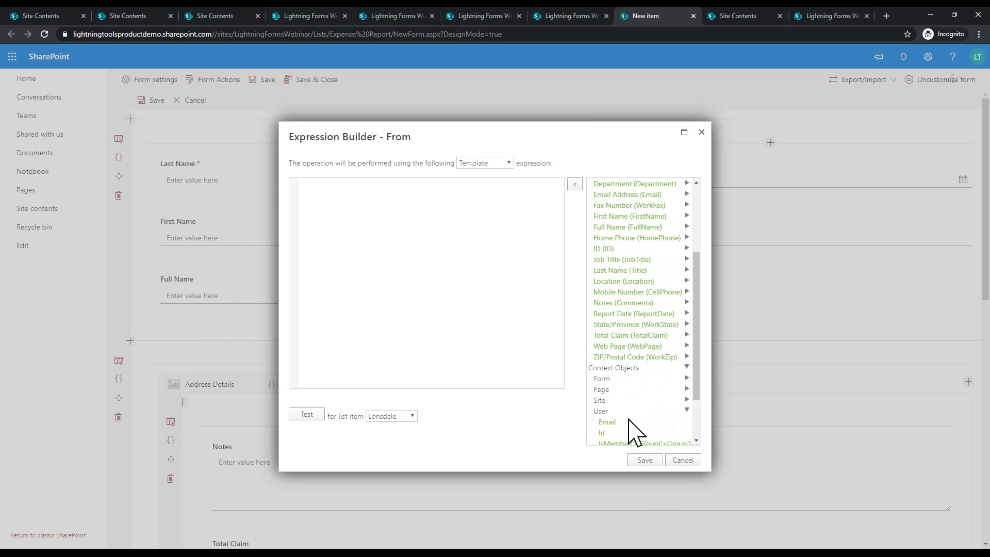
{"action": "double_click", "coordinate": [629, 422]}
{"action": "left_click", "coordinate": [644, 460]}
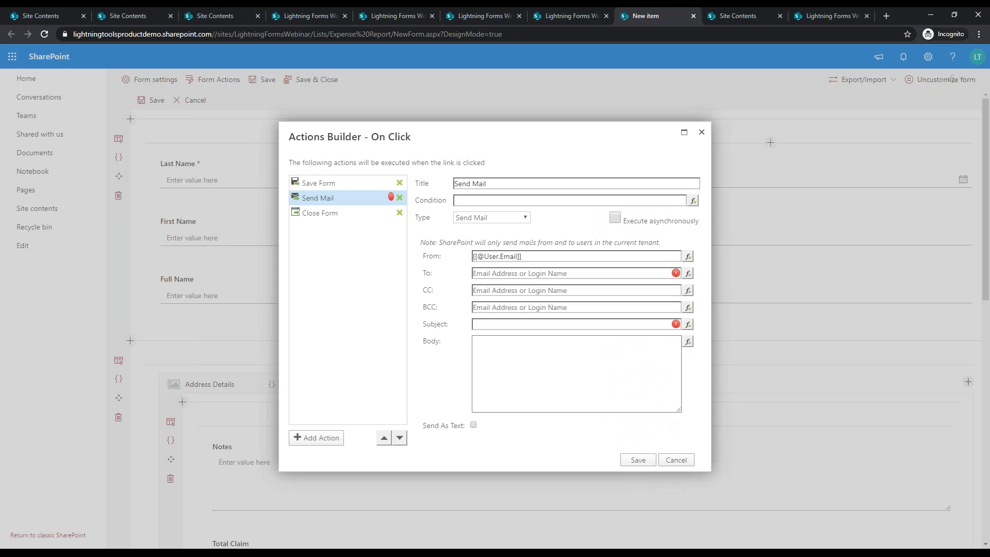
Step: Send it to [[ApproverEmail]] with subject 'Please Approve Expenses' and body 'Here are my expenses', then save
{"action": "left_click", "coordinate": [523, 273]}
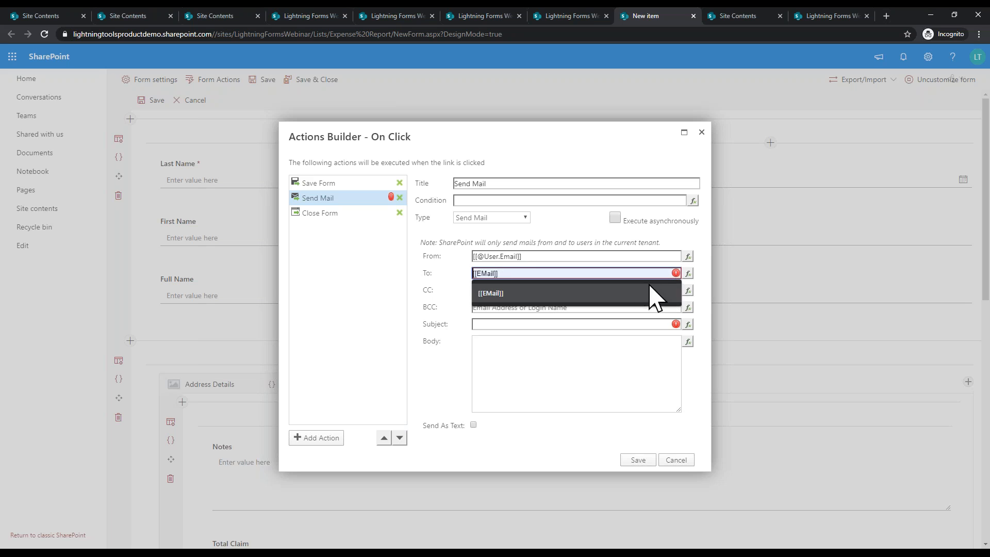
{"action": "left_click", "coordinate": [688, 273]}
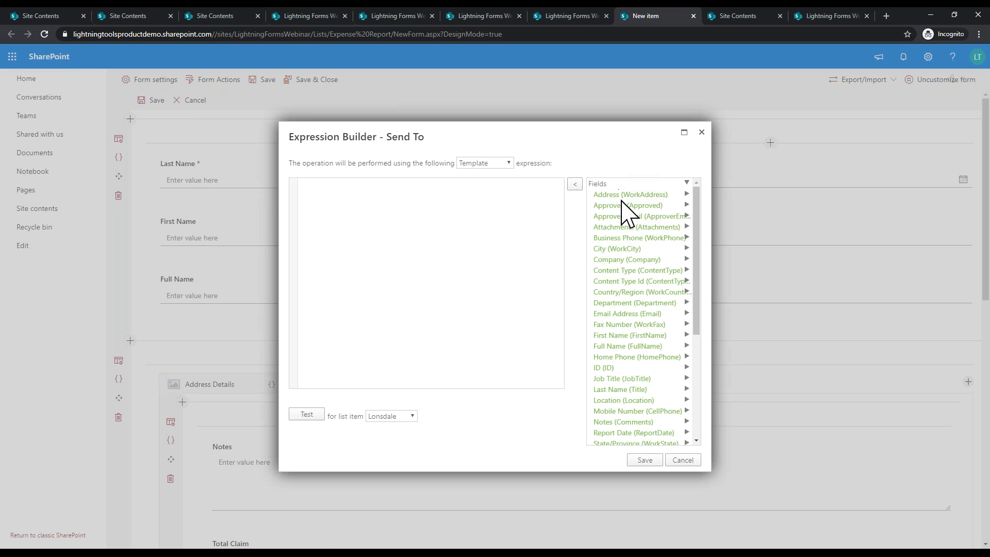
{"action": "double_click", "coordinate": [629, 217]}
{"action": "left_click", "coordinate": [645, 460]}
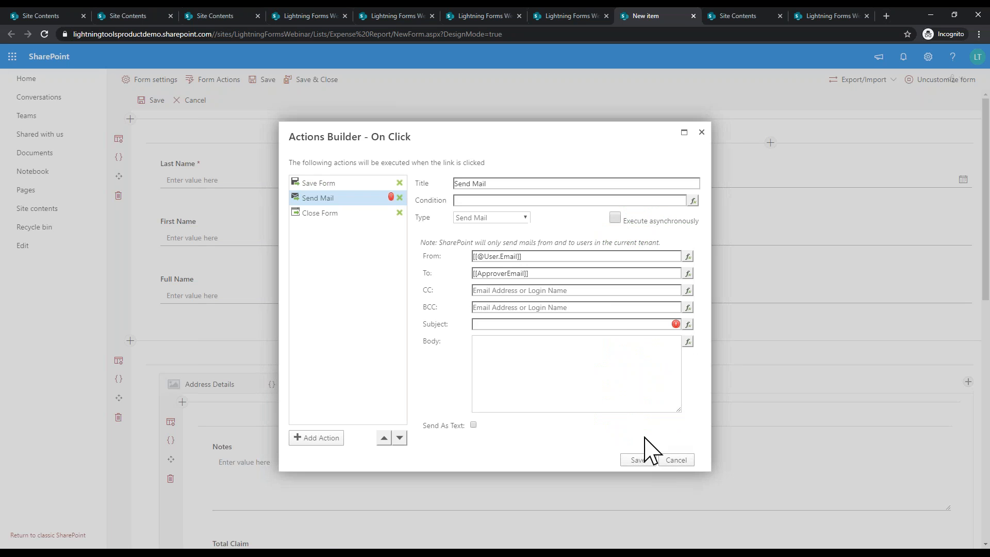
{"action": "left_click", "coordinate": [598, 324]}
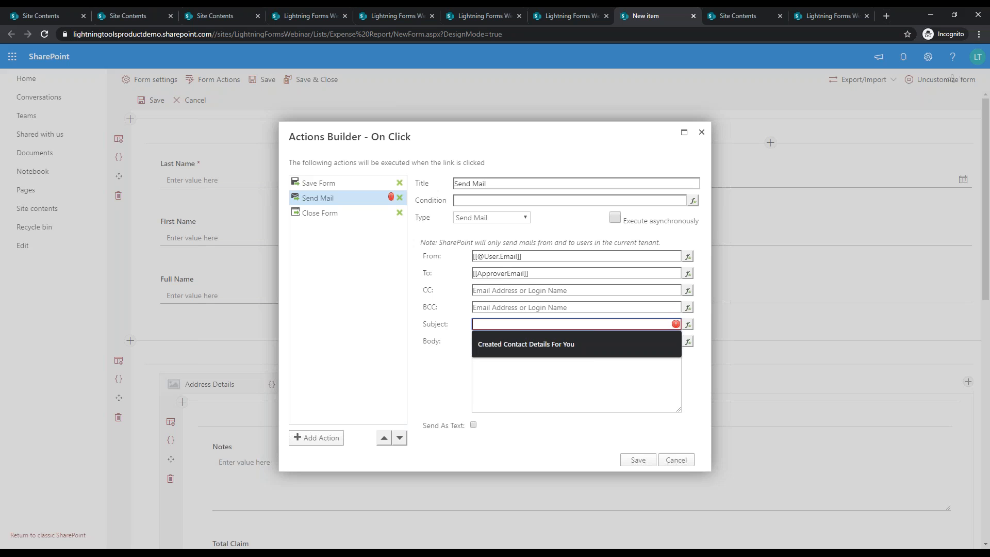
{"action": "type", "text": "Please Approve Expenses"}
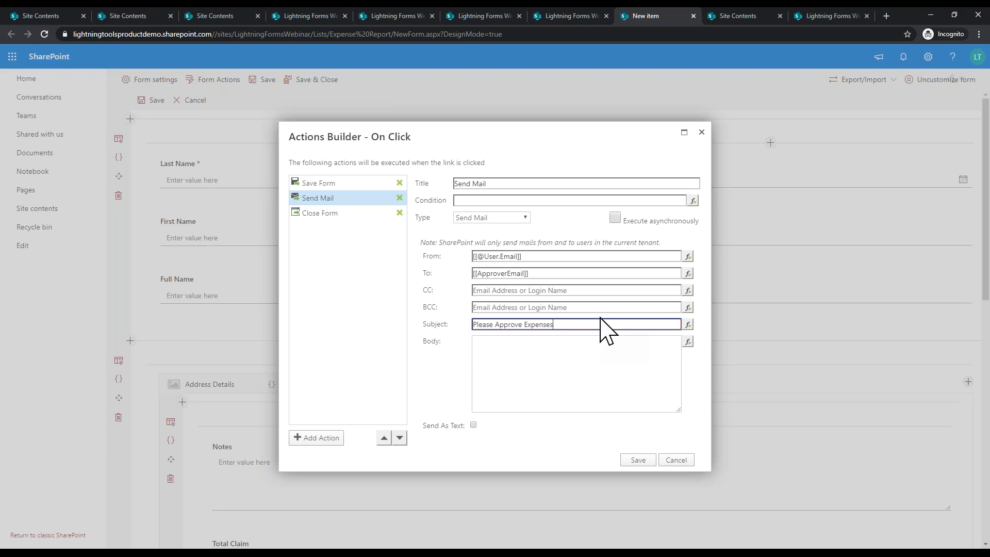
{"action": "left_click", "coordinate": [579, 375]}
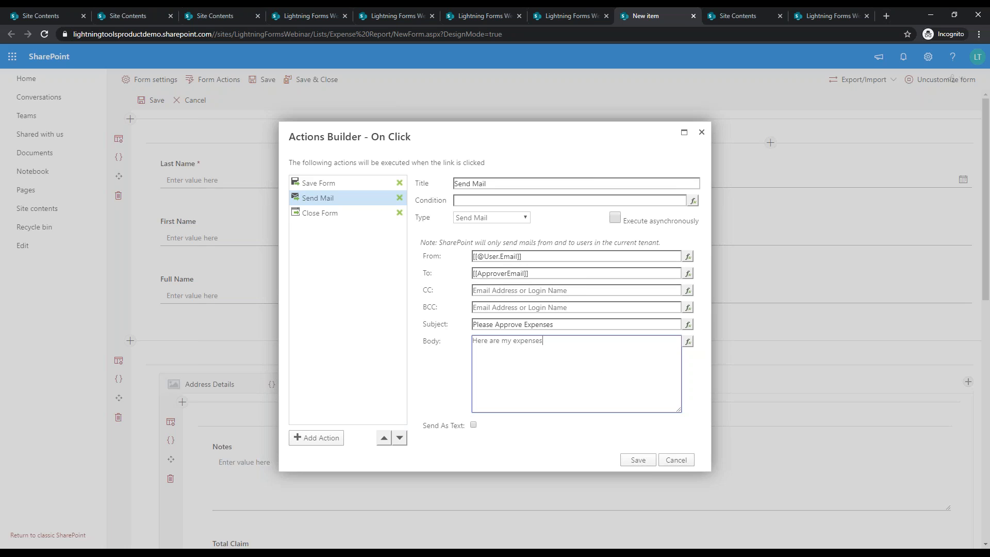
{"action": "left_click", "coordinate": [639, 461]}
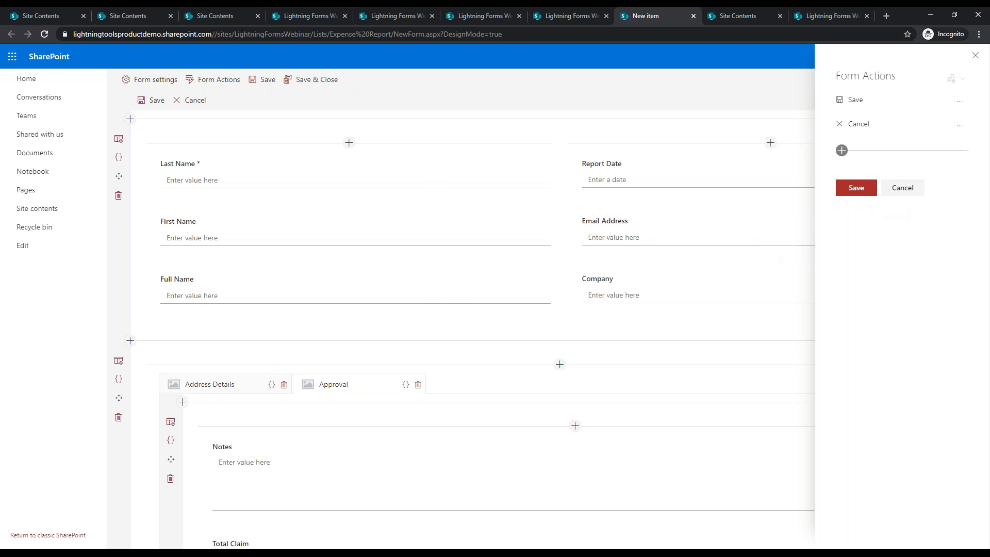
Step: Add an Approve Expenses form action with a checkmark icon and open its Configure Actions builder
{"action": "left_click", "coordinate": [841, 150]}
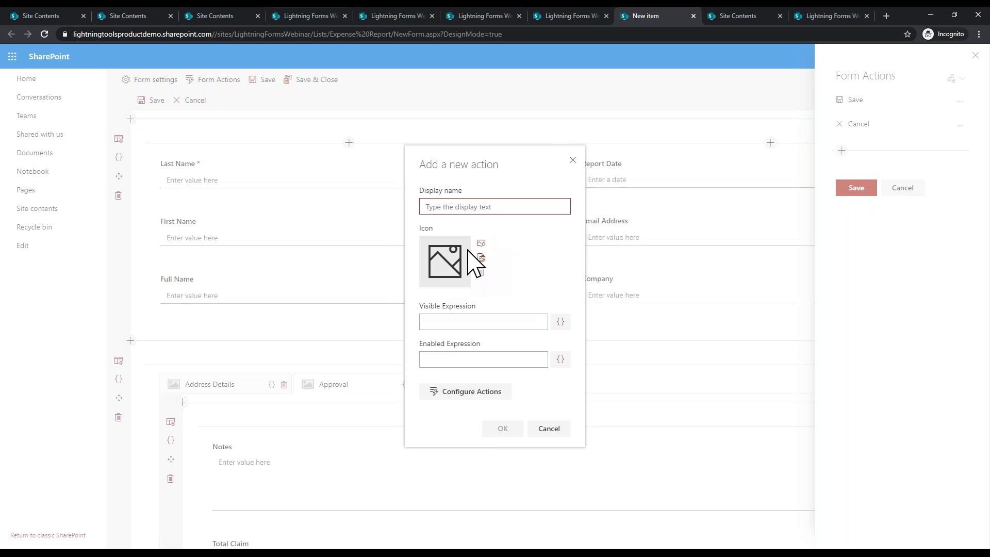
{"action": "left_click", "coordinate": [484, 246]}
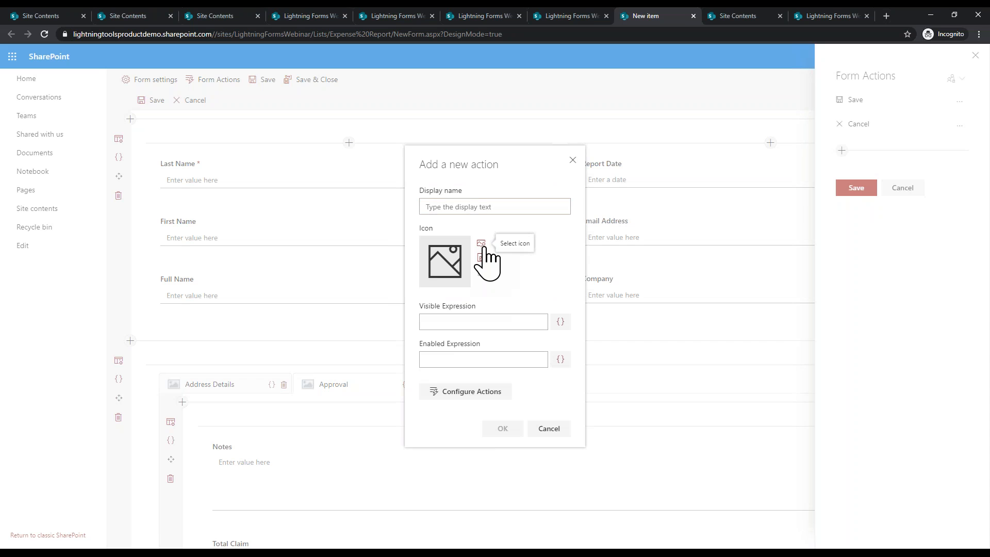
{"action": "left_click", "coordinate": [482, 244]}
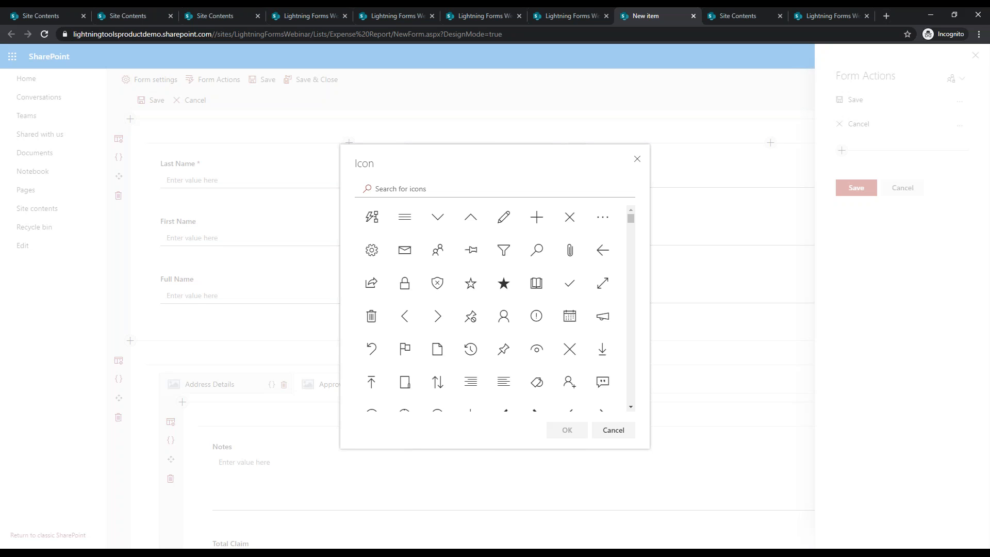
{"action": "left_click", "coordinate": [569, 283]}
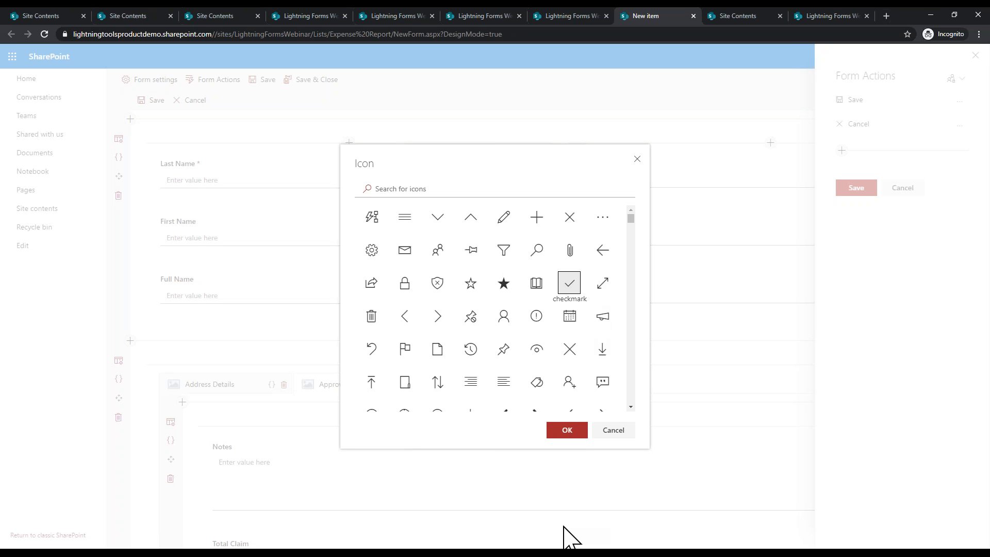
{"action": "left_click", "coordinate": [567, 432]}
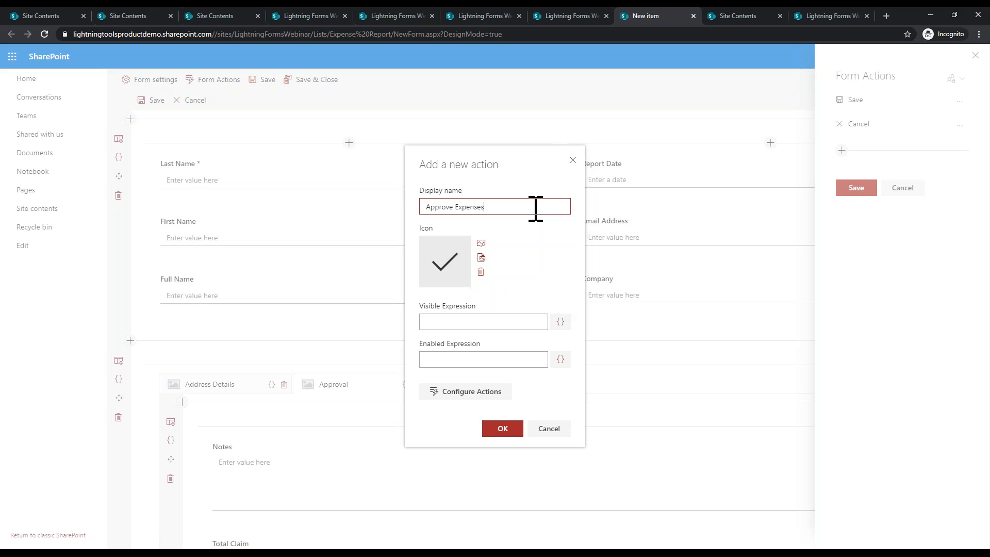
{"action": "left_click", "coordinate": [475, 321]}
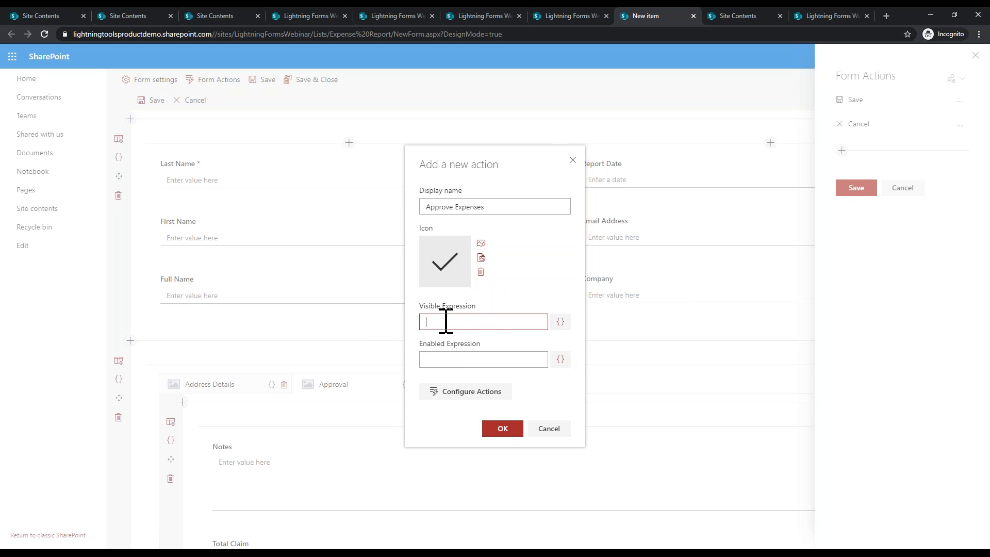
{"action": "left_click", "coordinate": [454, 393]}
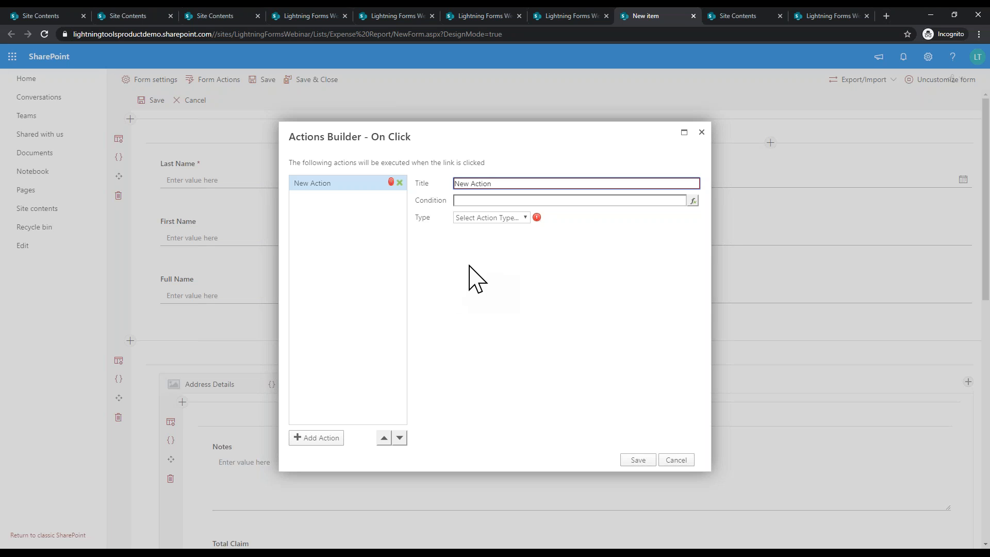
Step: Make the first step a Set Form Field Value of Approved = Yes, then add a second action
{"action": "left_click", "coordinate": [511, 218]}
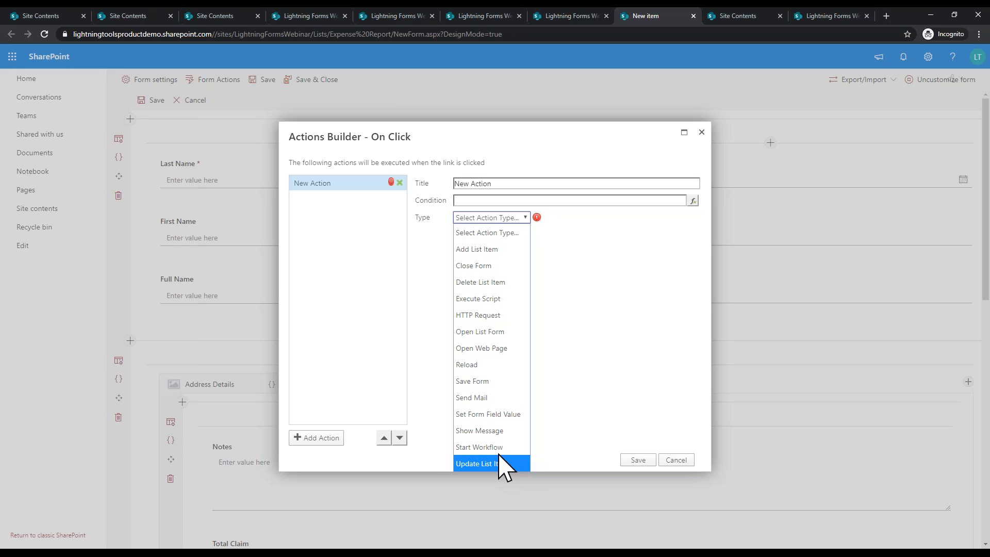
{"action": "left_click", "coordinate": [502, 415]}
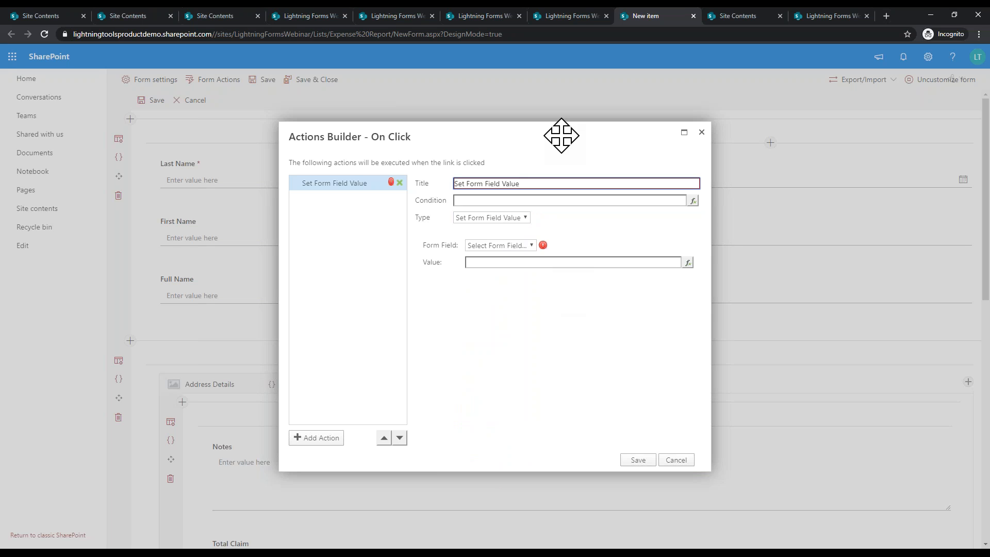
{"action": "left_click", "coordinate": [517, 247]}
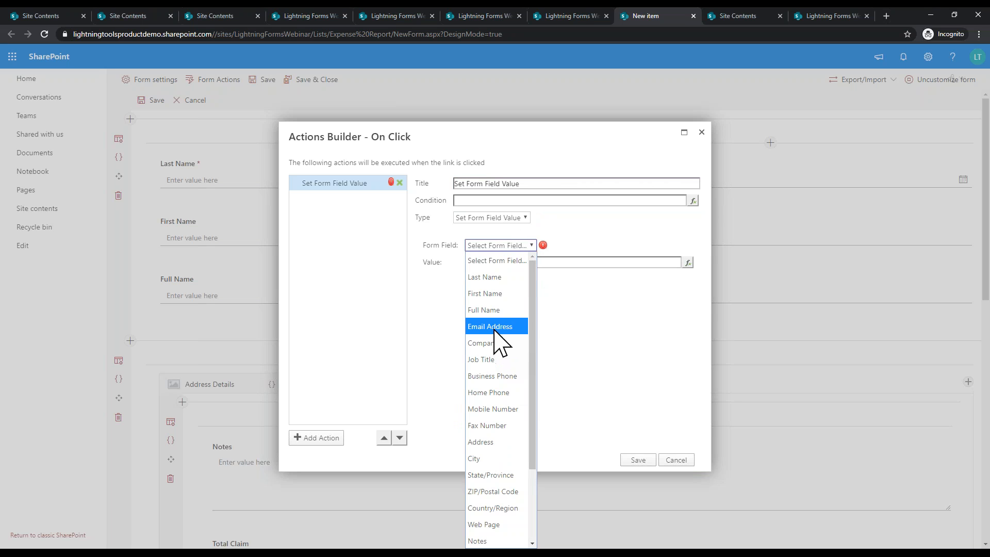
{"action": "scroll", "coordinate": [495, 333], "scroll_direction": "down", "scroll_amount": 2}
{"action": "scroll", "coordinate": [506, 534], "scroll_direction": "up", "scroll_amount": 1}
{"action": "scroll", "coordinate": [506, 533], "scroll_direction": "down", "scroll_amount": 3}
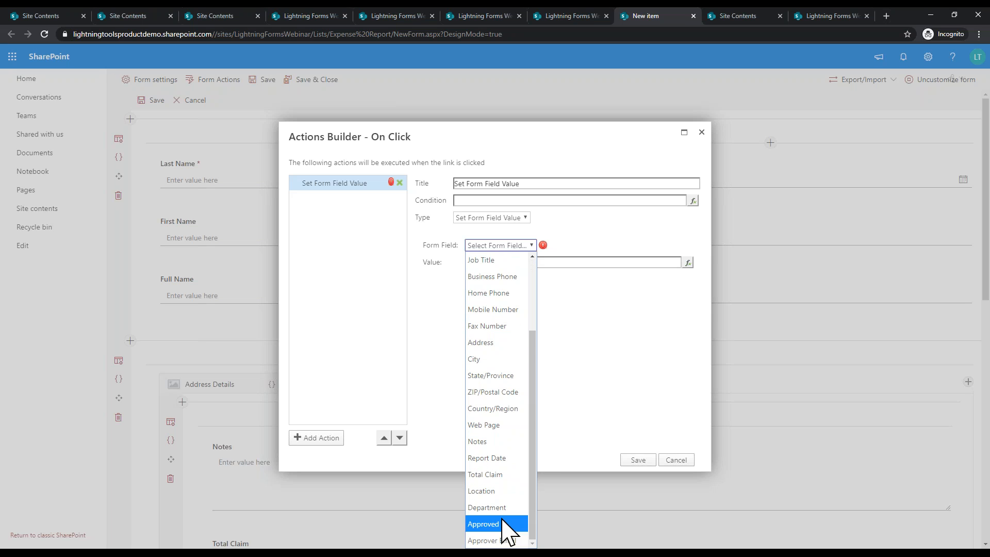
{"action": "left_click", "coordinate": [505, 536]}
{"action": "left_click", "coordinate": [543, 264]}
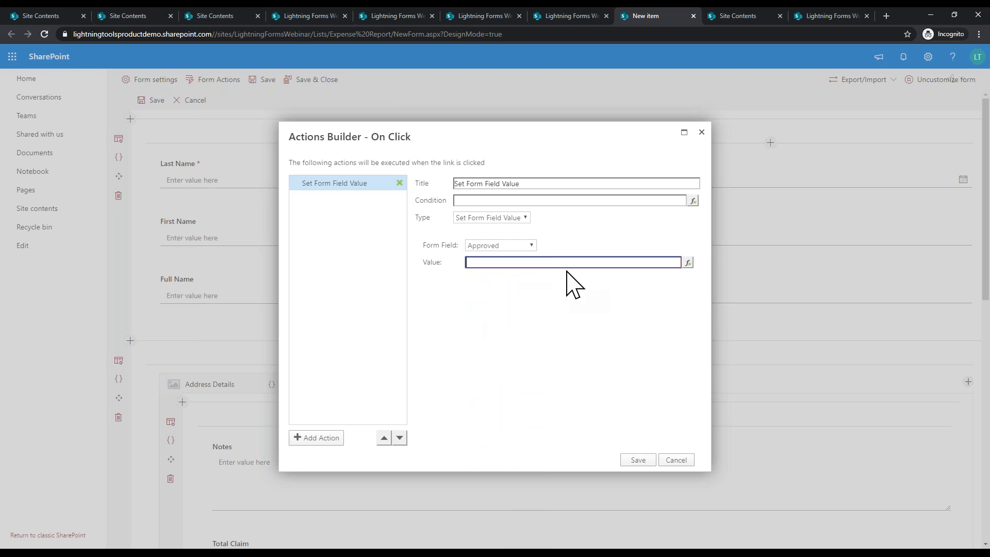
{"action": "left_click", "coordinate": [577, 323]}
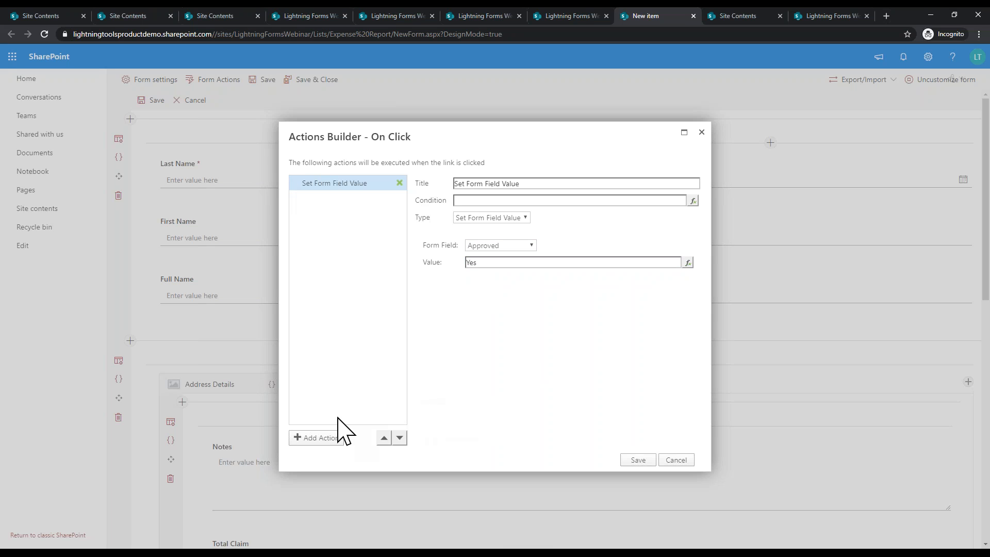
{"action": "left_click", "coordinate": [318, 439]}
{"action": "left_click", "coordinate": [504, 219]}
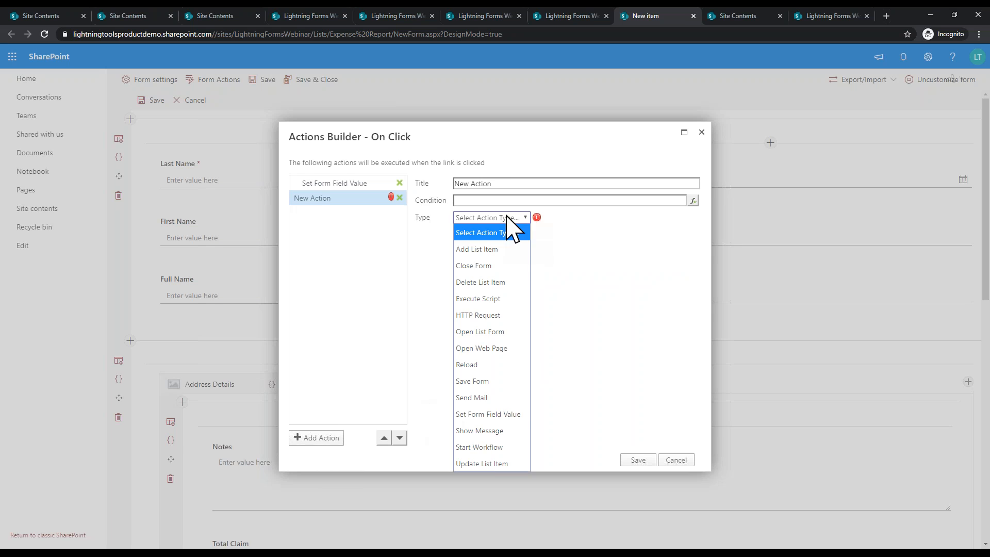
Step: Make the second step Send Mail from [[ApproverEmail]] to the submitter's [[Email]]
{"action": "left_click", "coordinate": [490, 398]}
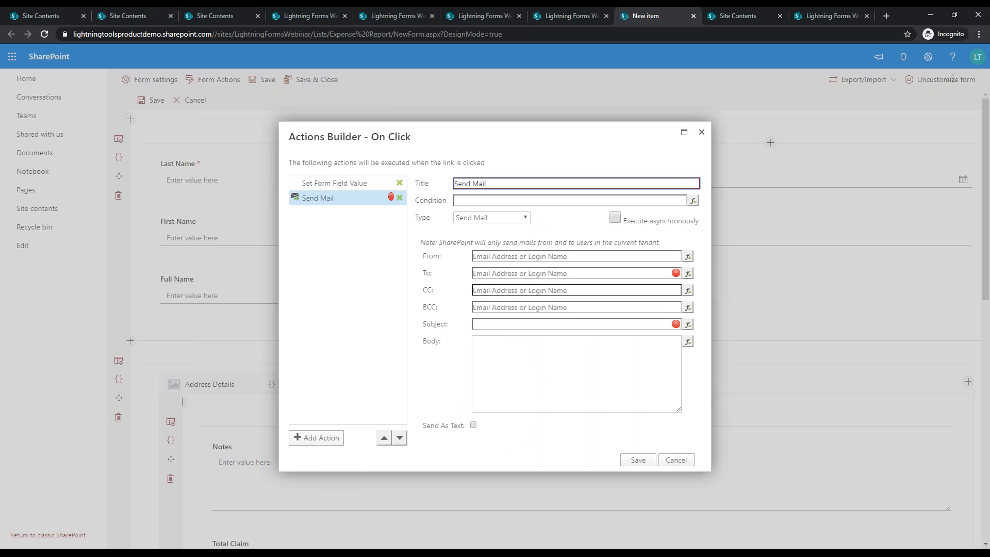
{"action": "left_click", "coordinate": [688, 257]}
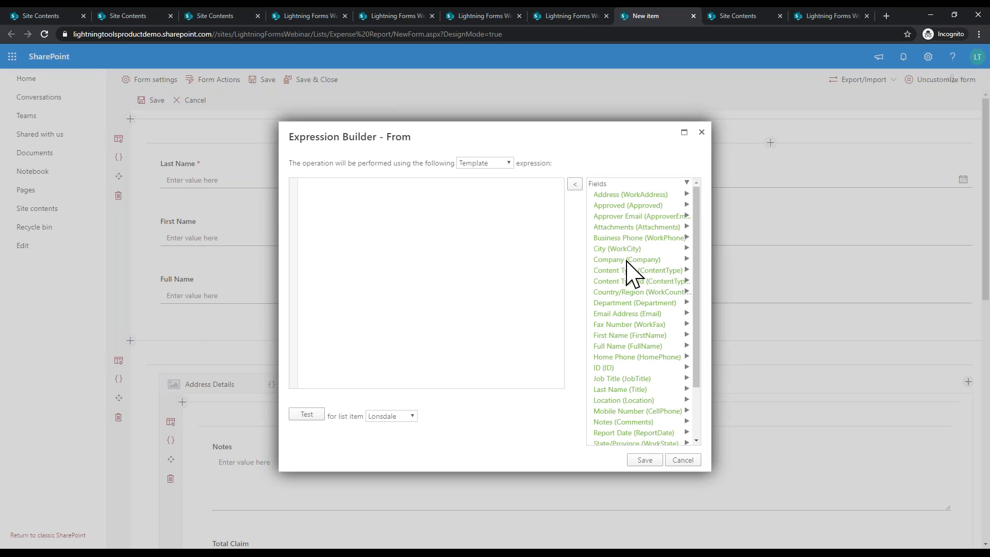
{"action": "left_click", "coordinate": [632, 217]}
{"action": "left_click", "coordinate": [639, 461]}
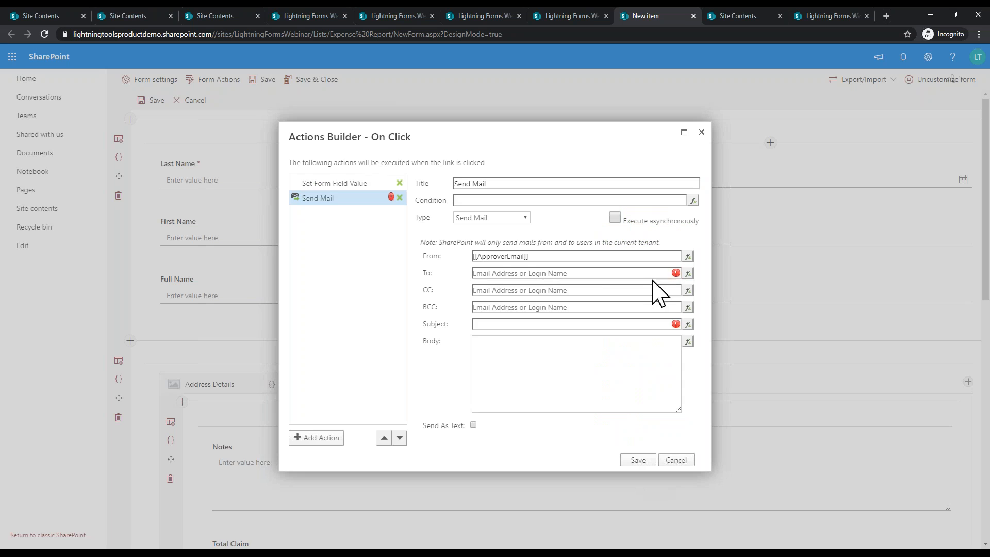
{"action": "left_click", "coordinate": [688, 273]}
{"action": "scroll", "coordinate": [653, 293], "scroll_direction": "down", "scroll_amount": 2}
{"action": "scroll", "coordinate": [653, 293], "scroll_direction": "up", "scroll_amount": 2}
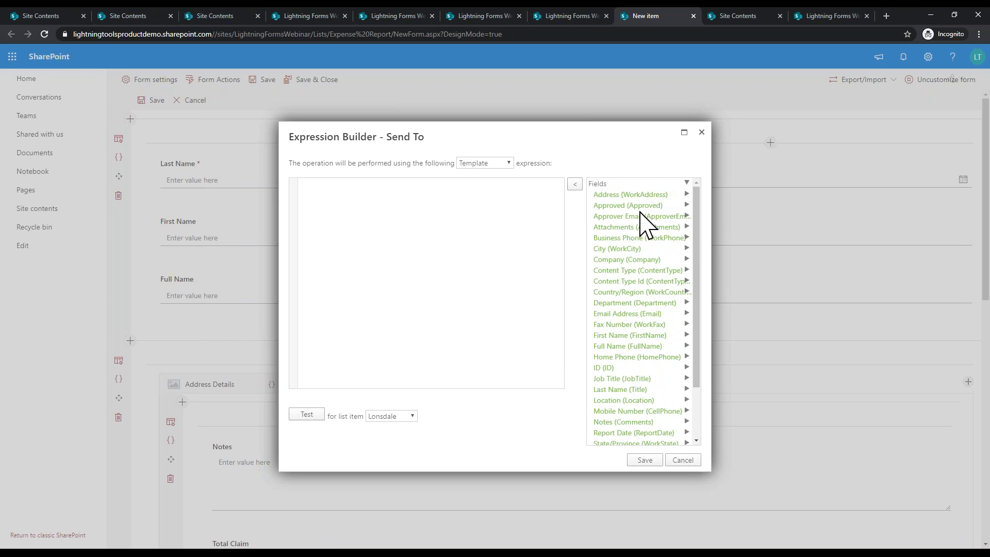
{"action": "double_click", "coordinate": [616, 316]}
{"action": "left_click", "coordinate": [647, 461]}
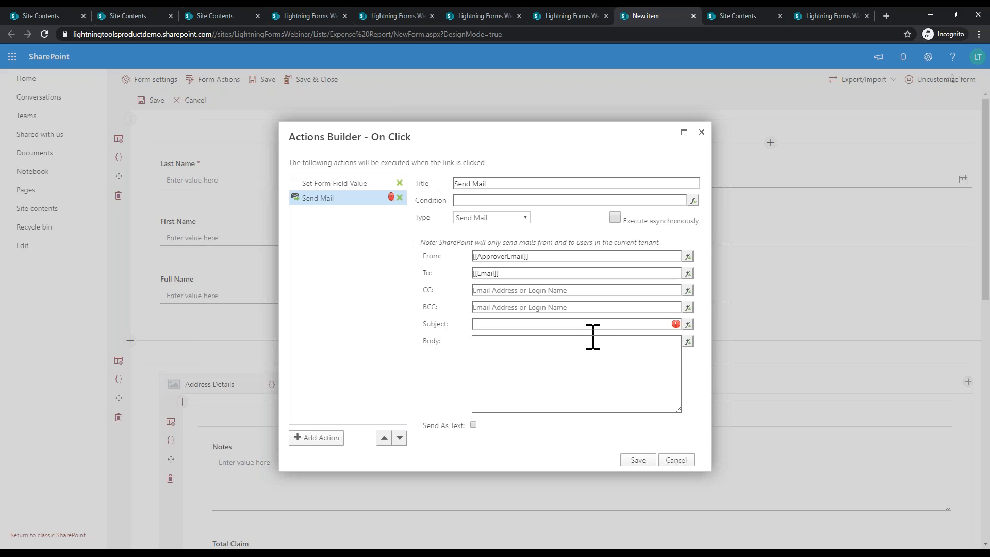
Step: Give the email subject 'Expenses Approved' and body [[Comments]], then save the button's actions
{"action": "left_click", "coordinate": [625, 323]}
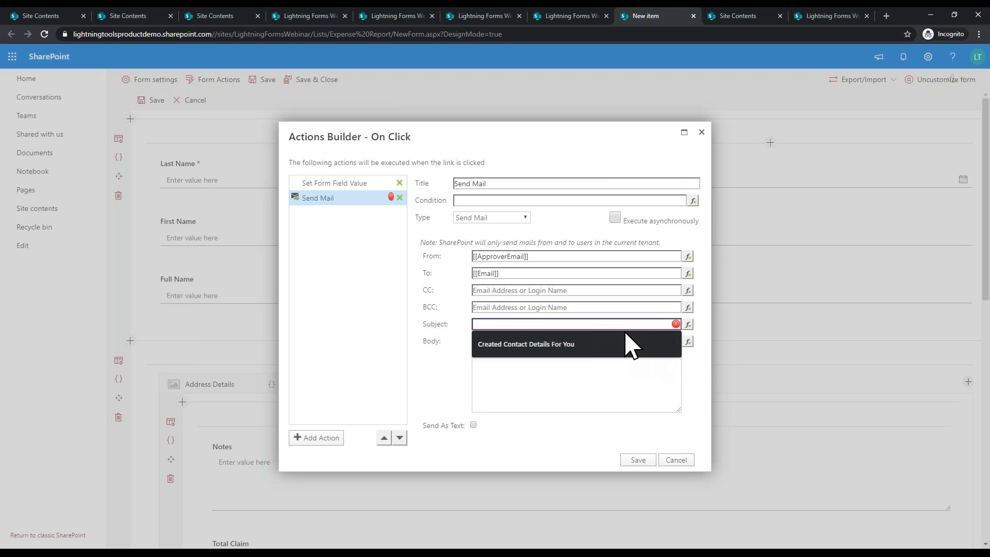
{"action": "type", "text": "Expenses"}
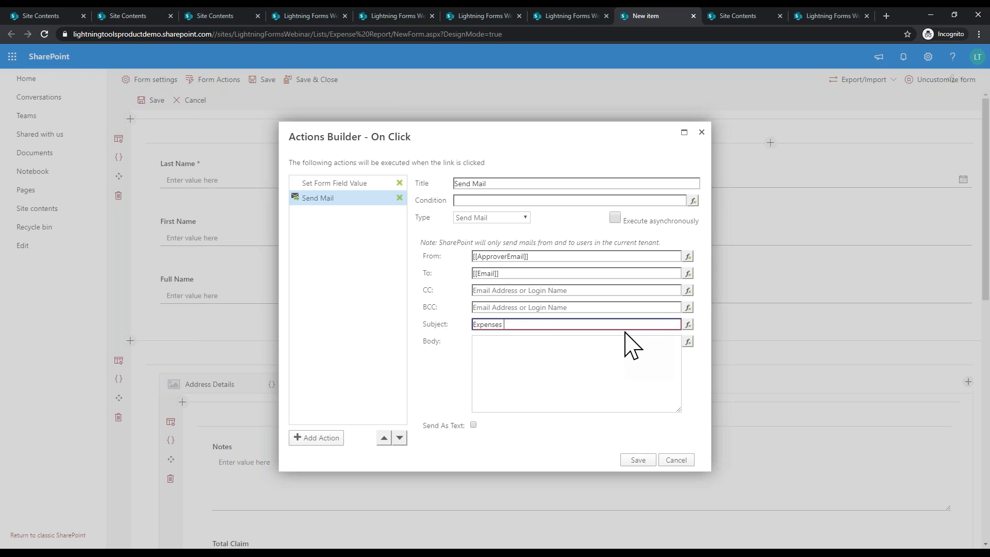
{"action": "left_click", "coordinate": [623, 358]}
{"action": "left_click", "coordinate": [690, 343]}
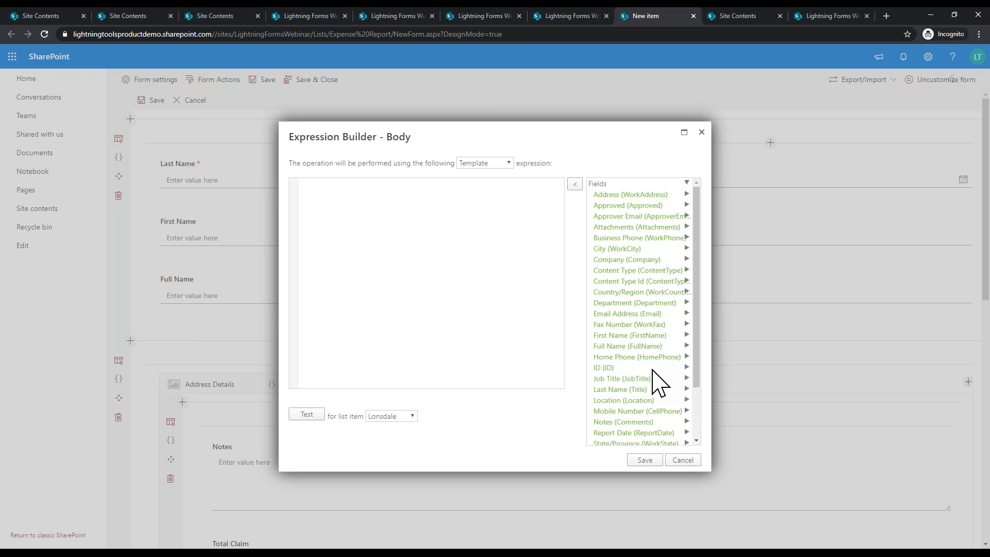
{"action": "scroll", "coordinate": [653, 382], "scroll_direction": "down", "scroll_amount": 1}
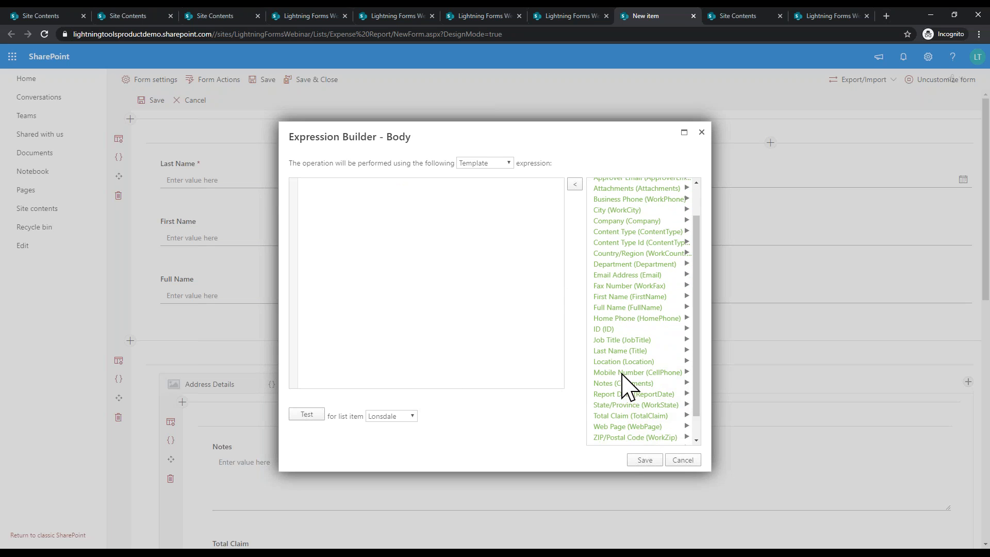
{"action": "scroll", "coordinate": [624, 381], "scroll_direction": "down", "scroll_amount": 1}
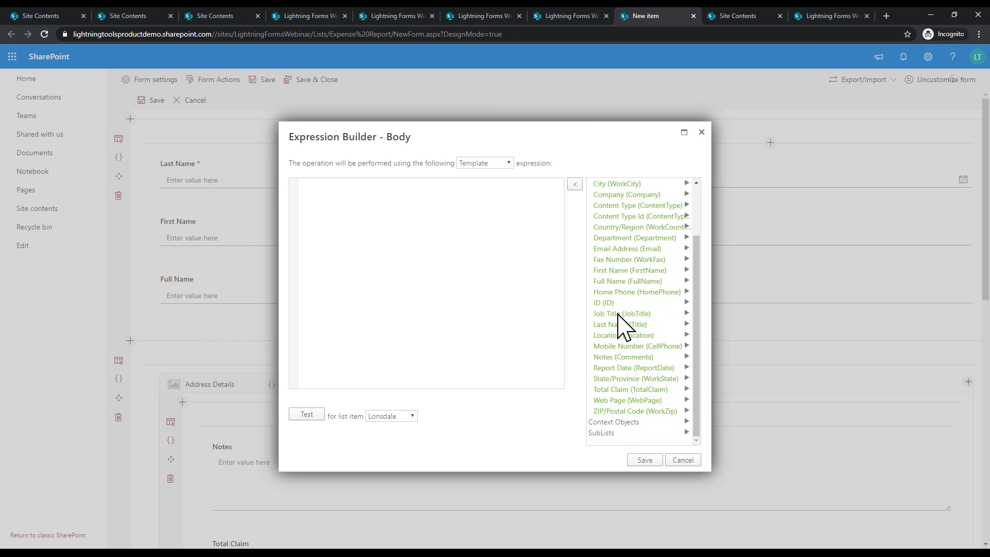
{"action": "scroll", "coordinate": [617, 306], "scroll_direction": "up", "scroll_amount": 1}
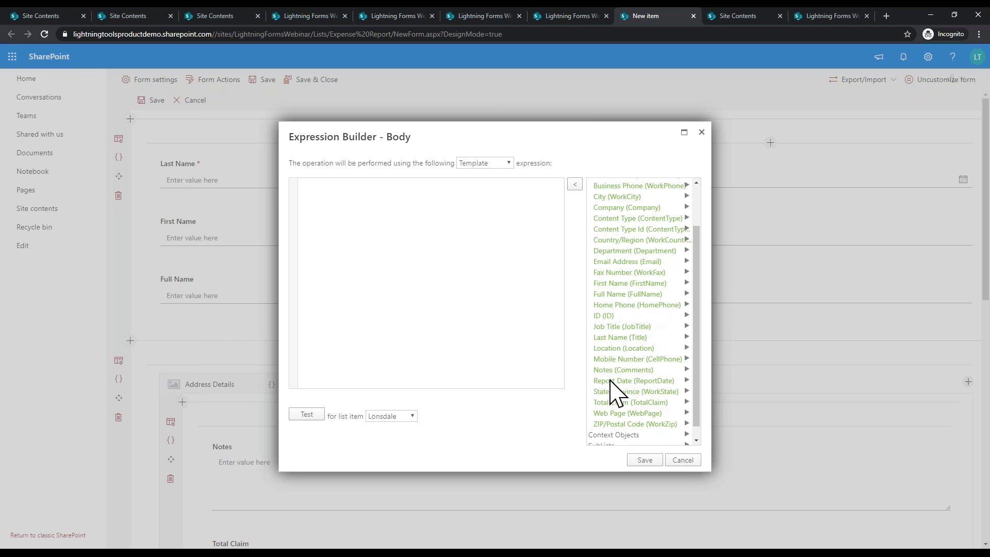
{"action": "double_click", "coordinate": [611, 370]}
{"action": "left_click", "coordinate": [642, 460]}
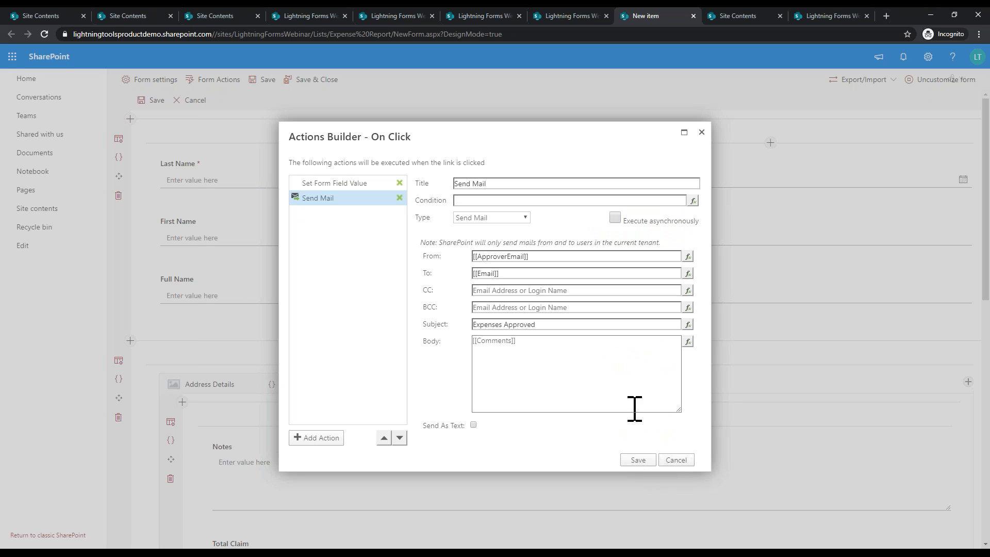
{"action": "left_click", "coordinate": [629, 462]}
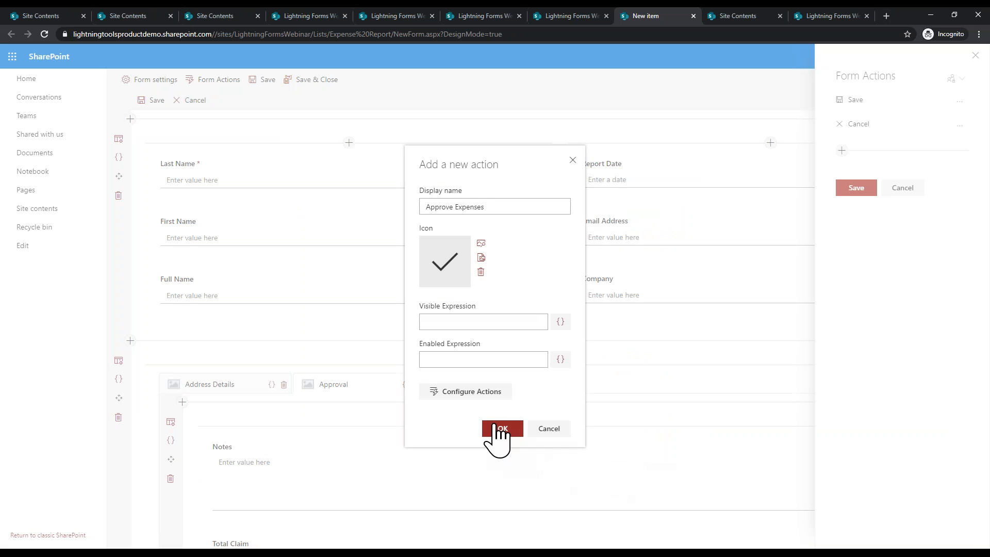
Step: Confirm the Approve Expenses button, save the Form Actions list, and Save & Close the form
{"action": "left_click", "coordinate": [500, 428]}
{"action": "left_click", "coordinate": [846, 213]}
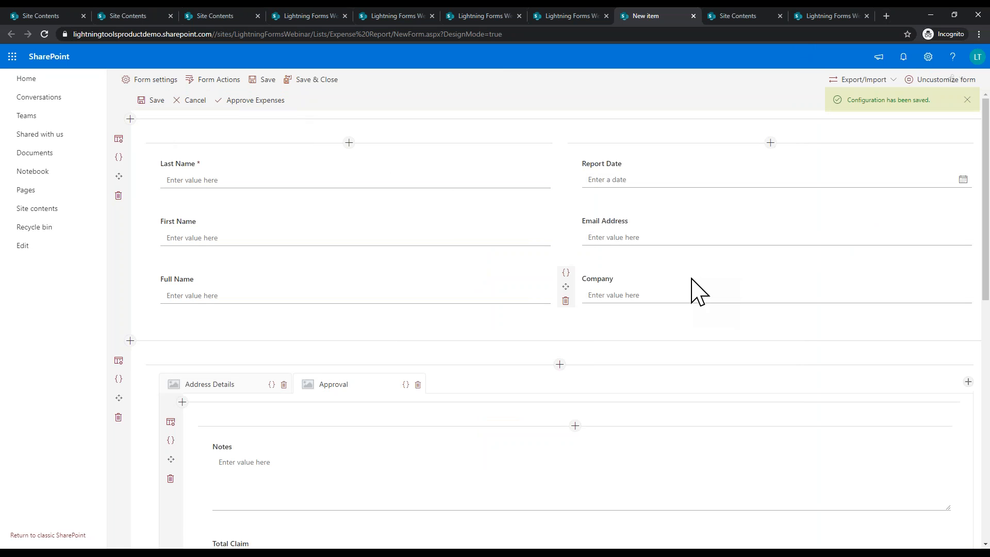
{"action": "left_click", "coordinate": [312, 81]}
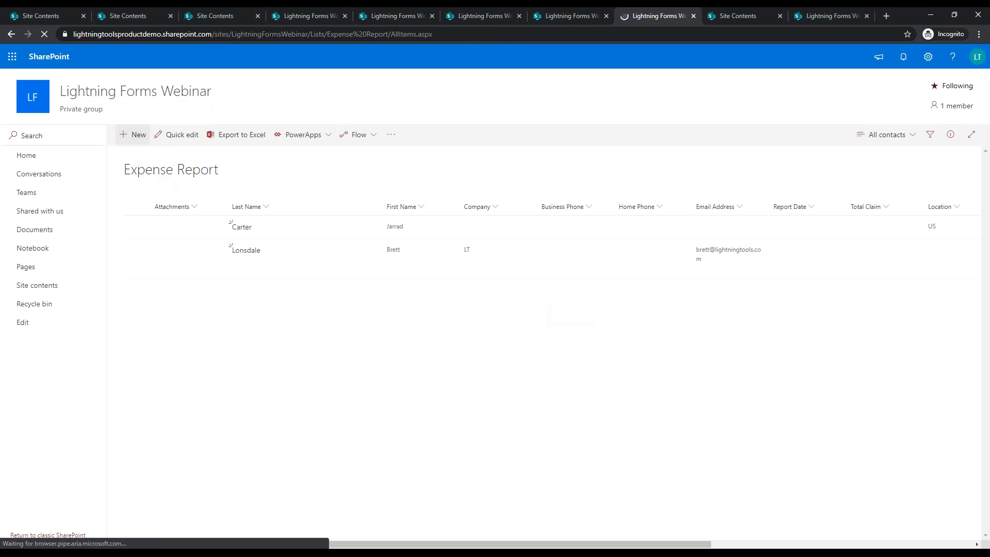
Step: Create a new Expense Report item, entering the submitter's last, first and full names and beginning the email
{"action": "left_click", "coordinate": [137, 136]}
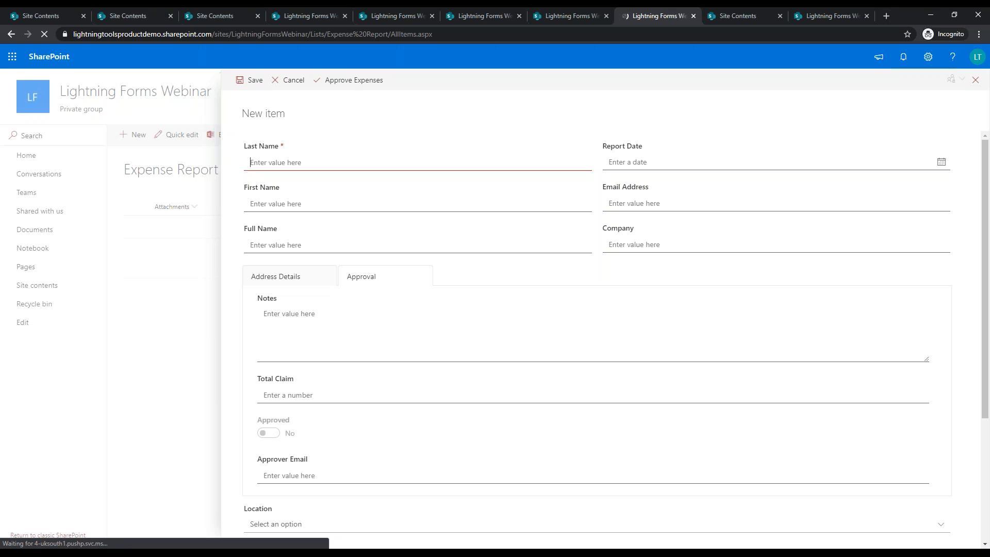
{"action": "type", "text": "Us"}
{"action": "type", "text": "Sandy"}
{"action": "key", "text": "Tab"}
{"action": "type", "text": "Sand"}
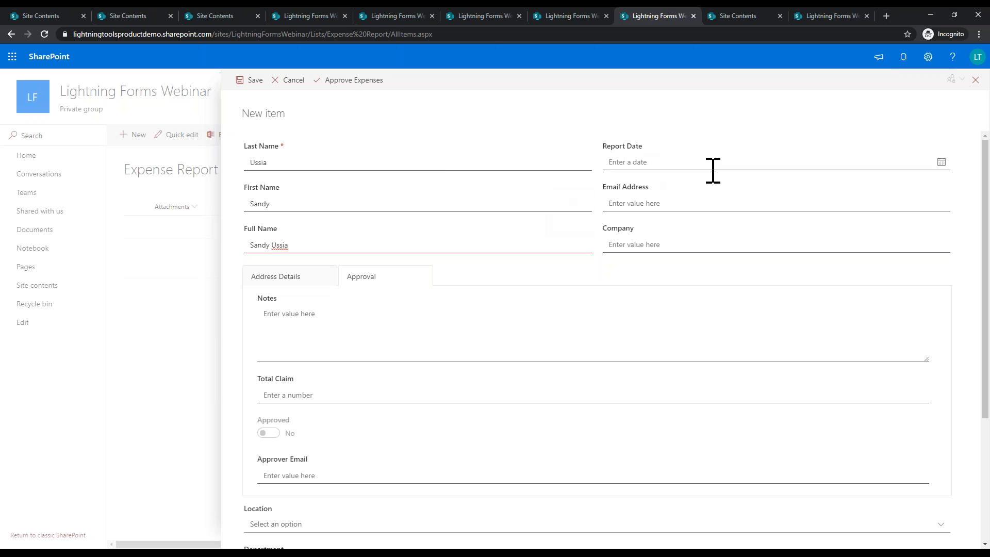
{"action": "left_click", "coordinate": [651, 206]}
{"action": "type", "text": "sandy"}
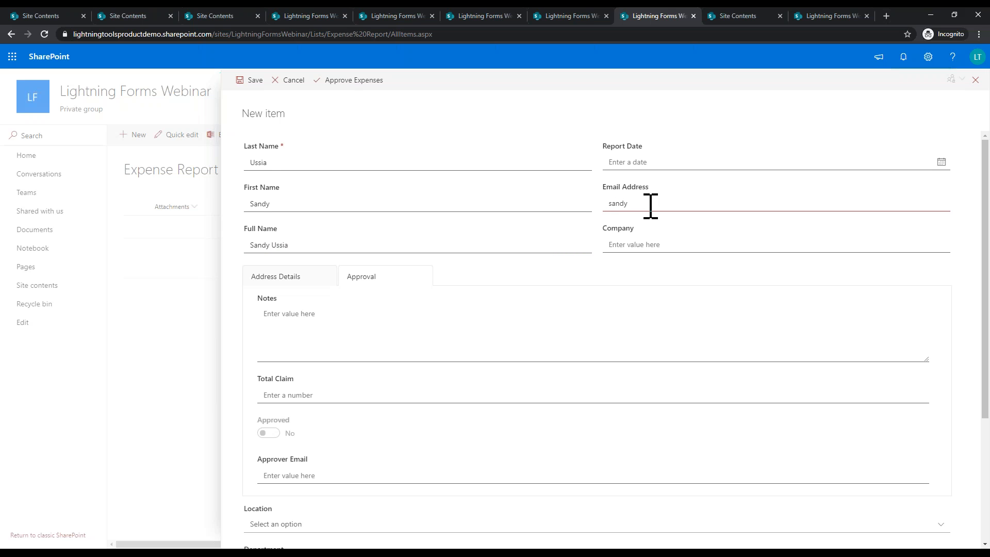
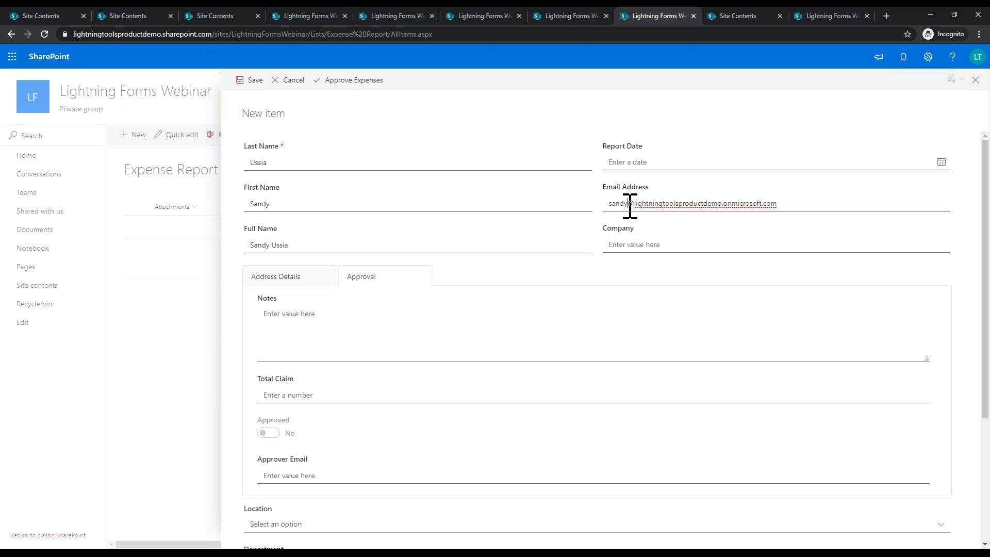
Step: Write the note about burgers in the expense report's Notes field
{"action": "left_click", "coordinate": [663, 245]}
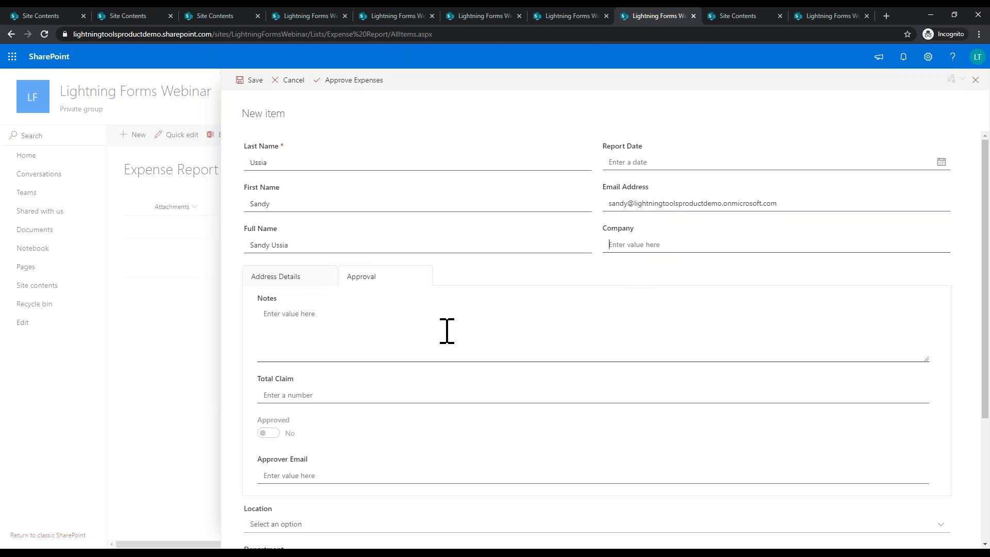
{"action": "scroll", "coordinate": [372, 392], "scroll_direction": "down", "scroll_amount": 2}
{"action": "left_click", "coordinate": [334, 218]}
{"action": "type", "text": "Her"}
{"action": "key", "text": "BackSpace"}
{"action": "key", "text": "BackSpace"}
{"action": "type", "text": "That was a lot of burgers!"}
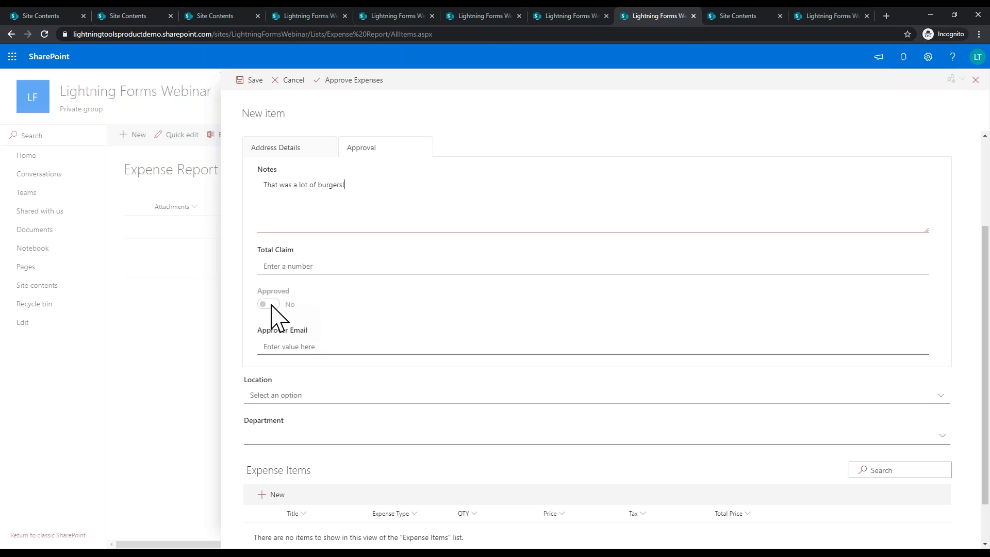
Step: Enter the approver's e-mail address and set Location to US and Department to Marketing
{"action": "left_click", "coordinate": [320, 350]}
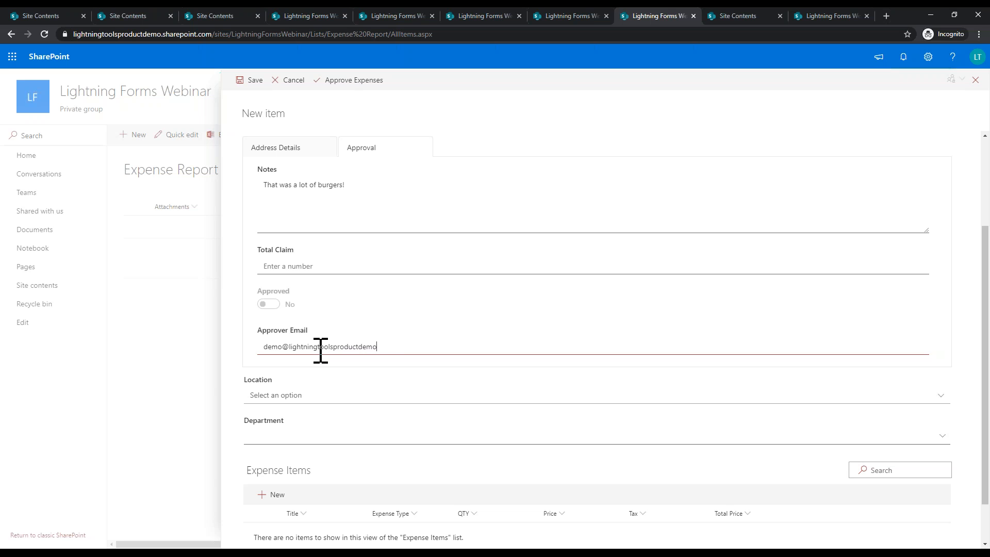
{"action": "left_click", "coordinate": [452, 398]}
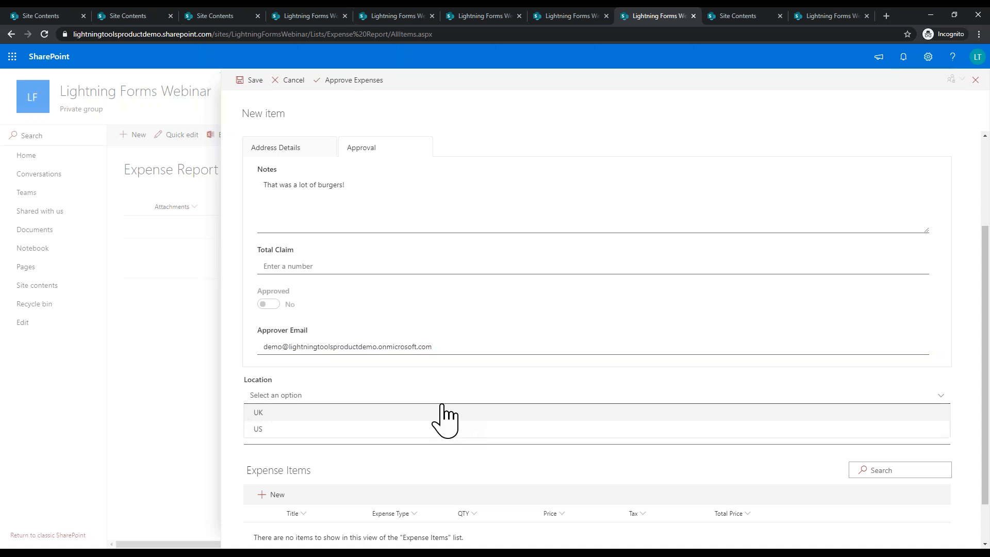
{"action": "left_click", "coordinate": [339, 428]}
{"action": "left_click", "coordinate": [343, 436]}
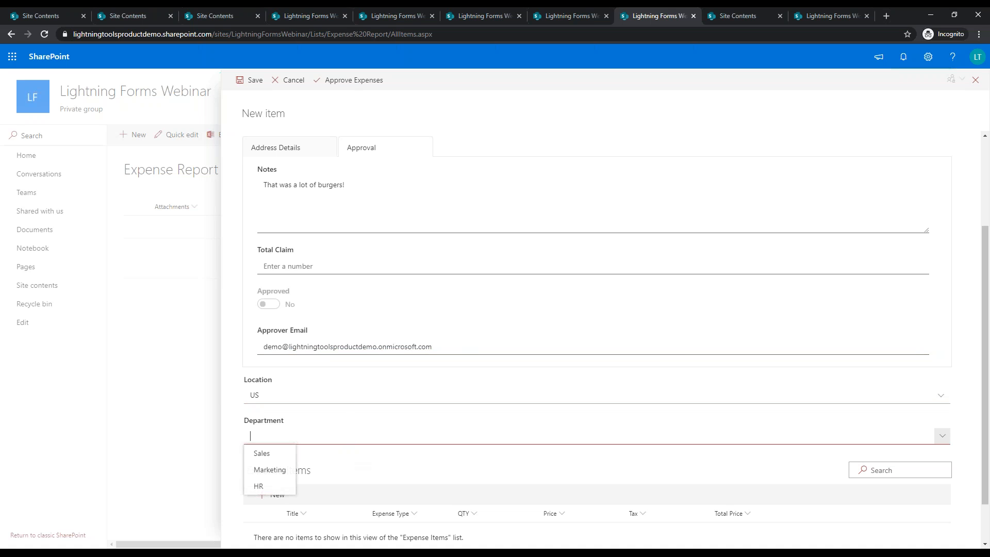
{"action": "left_click", "coordinate": [270, 470]}
Step: Start a new expense item on the claim, ready to enter its Title
{"action": "scroll", "coordinate": [408, 470], "scroll_direction": "down", "scroll_amount": 1}
{"action": "left_click", "coordinate": [274, 441]}
{"action": "left_click", "coordinate": [783, 162]}
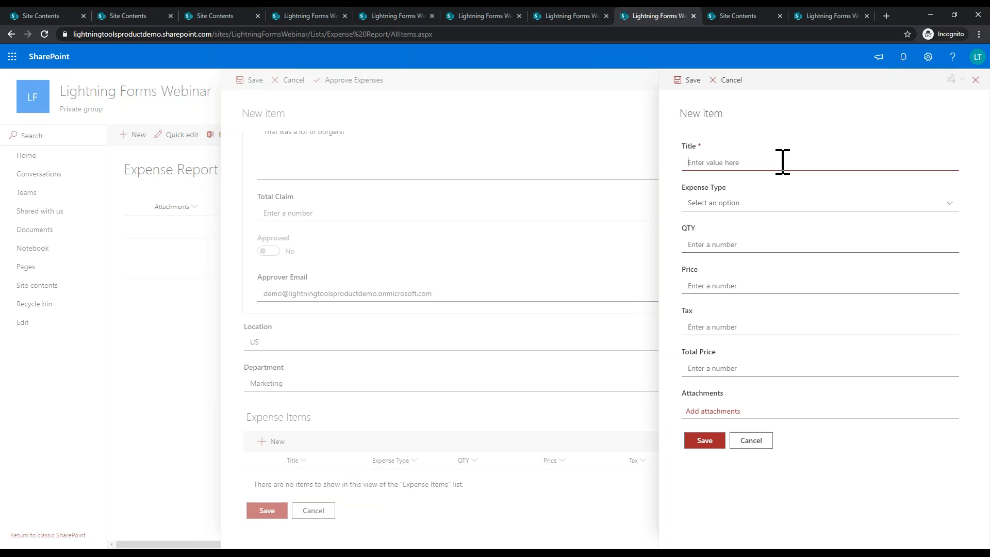
Step: Add and save the Seafood expense item: type Food, price 100, tax 10
{"action": "type", "text": "Seafood"}
{"action": "left_click", "coordinate": [787, 204]}
{"action": "left_click", "coordinate": [708, 222]}
{"action": "left_click", "coordinate": [727, 242]}
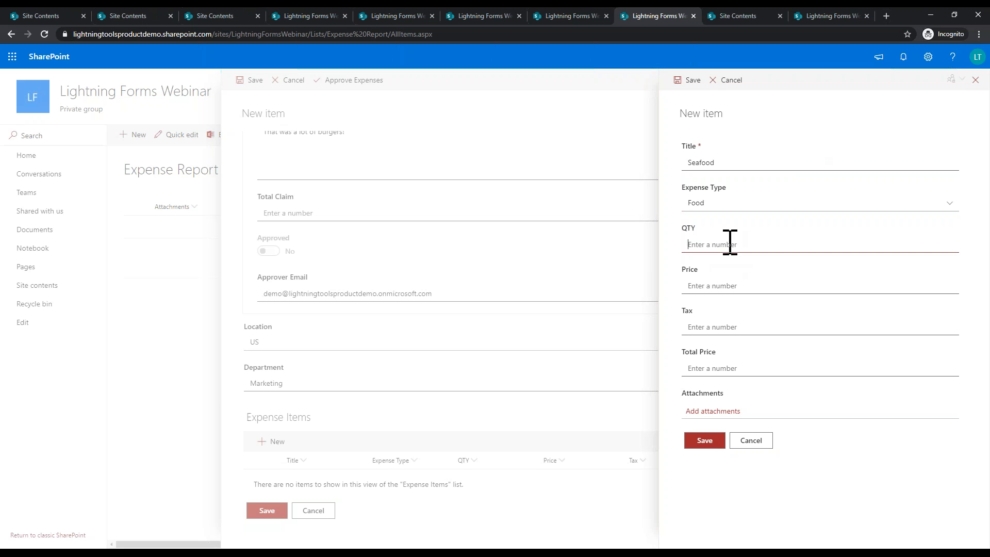
{"action": "type", "text": "1"}
{"action": "left_click", "coordinate": [745, 287]}
{"action": "type", "text": "1"}
{"action": "left_click", "coordinate": [750, 327]}
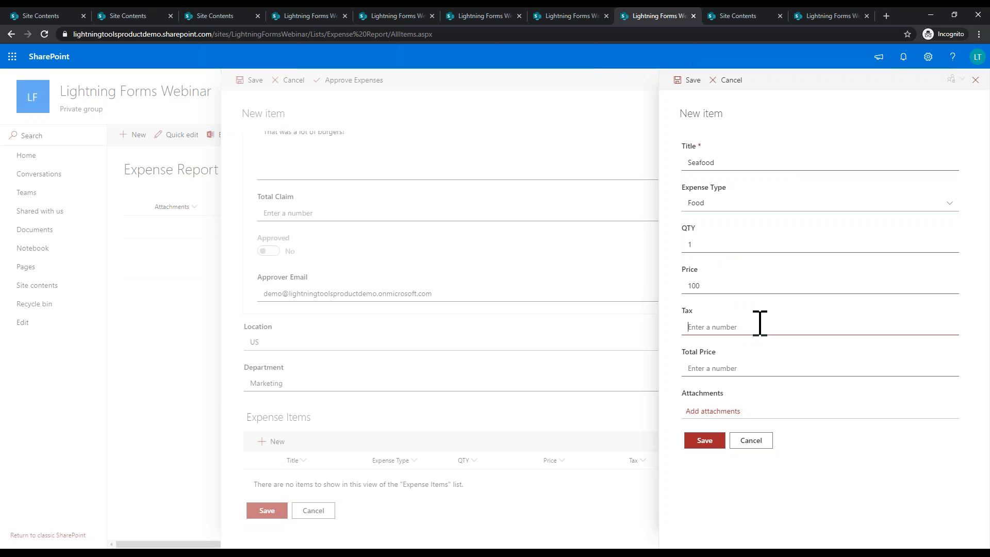
{"action": "type", "text": "1011"}
{"action": "left_click", "coordinate": [697, 442]}
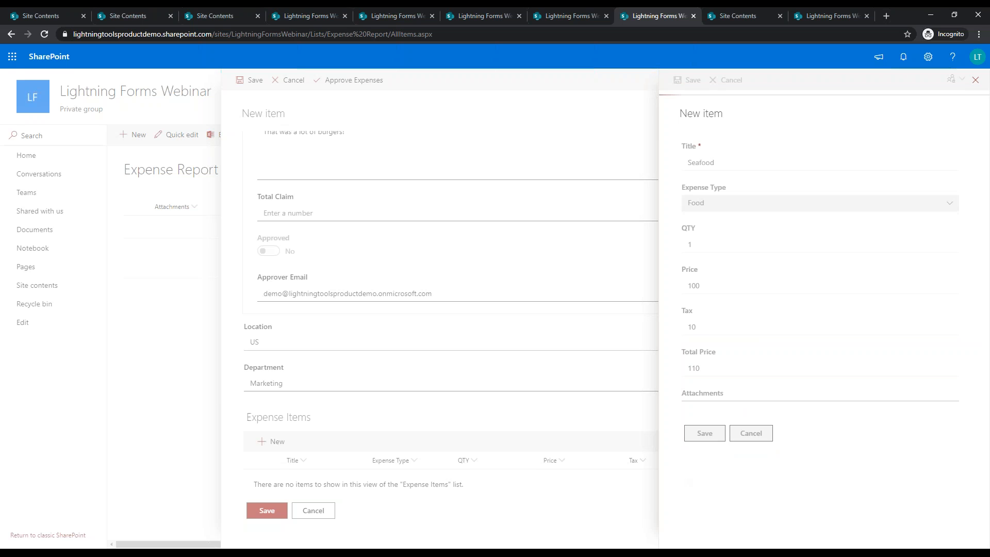
Step: Add and save the Flight item: Travel, quantity 1, price 500, tax 50, making Total Claim 660
{"action": "left_click", "coordinate": [274, 446]}
{"action": "left_click", "coordinate": [732, 163]}
{"action": "type", "text": "Flight"}
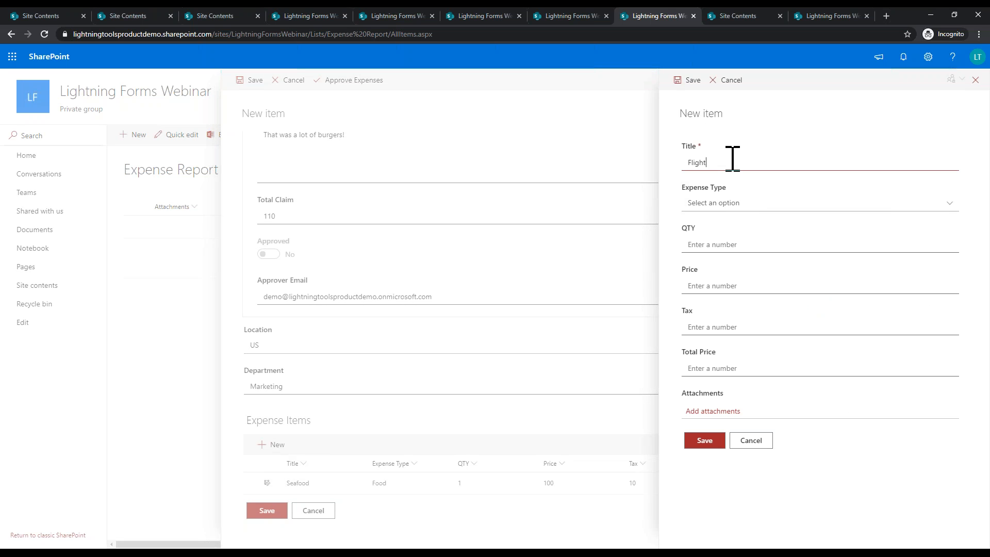
{"action": "left_click", "coordinate": [735, 207]}
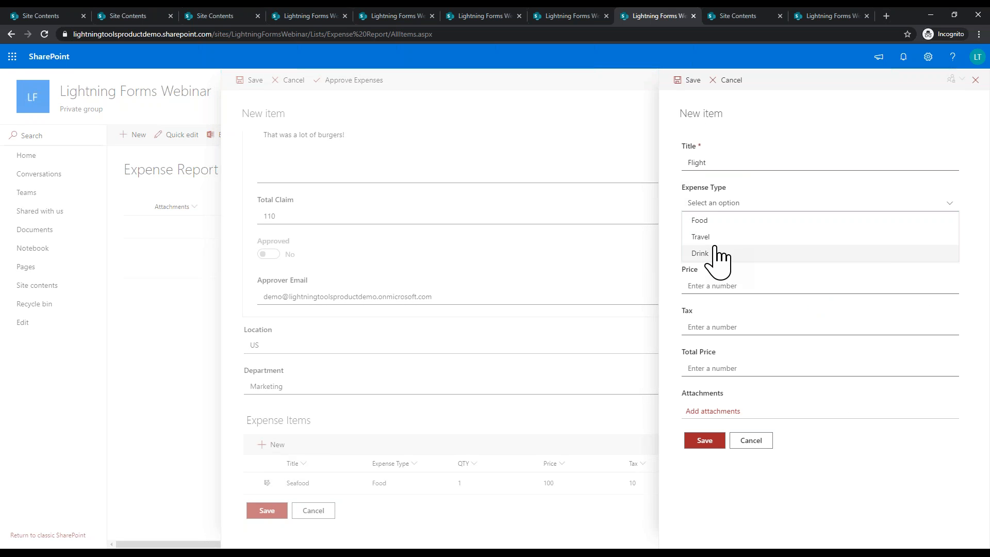
{"action": "left_click", "coordinate": [711, 237]}
{"action": "left_click", "coordinate": [776, 242]}
{"action": "type", "text": "1"}
{"action": "left_click", "coordinate": [777, 287]}
{"action": "type", "text": "500"}
{"action": "key", "text": "Tab"}
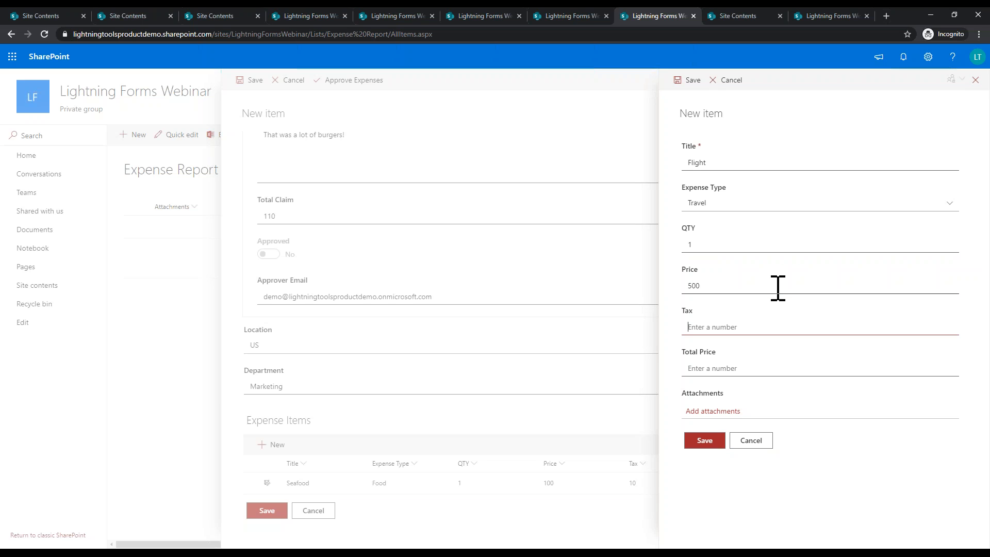
{"action": "type", "text": "50"}
{"action": "key", "text": "Tab"}
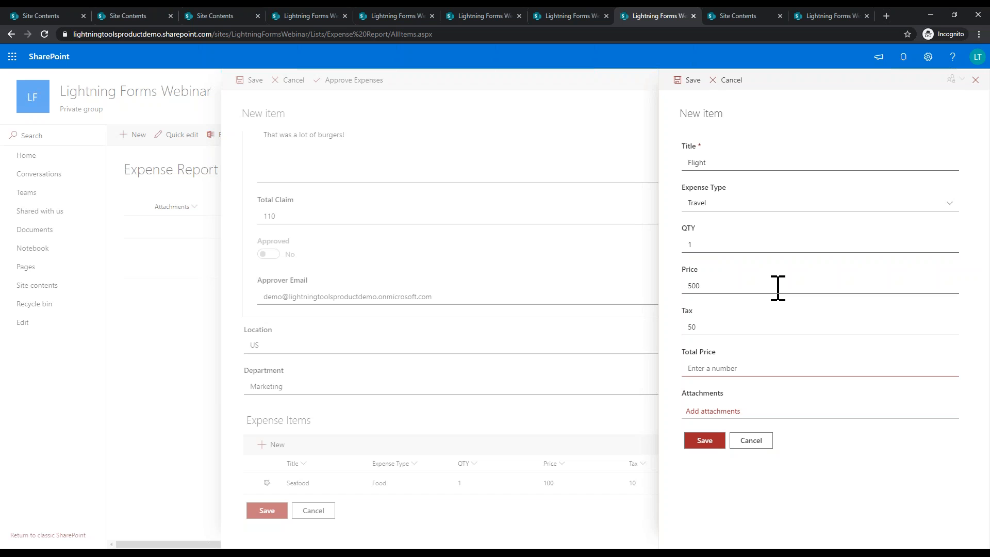
{"action": "type", "text": "55"}
{"action": "left_click", "coordinate": [707, 442]}
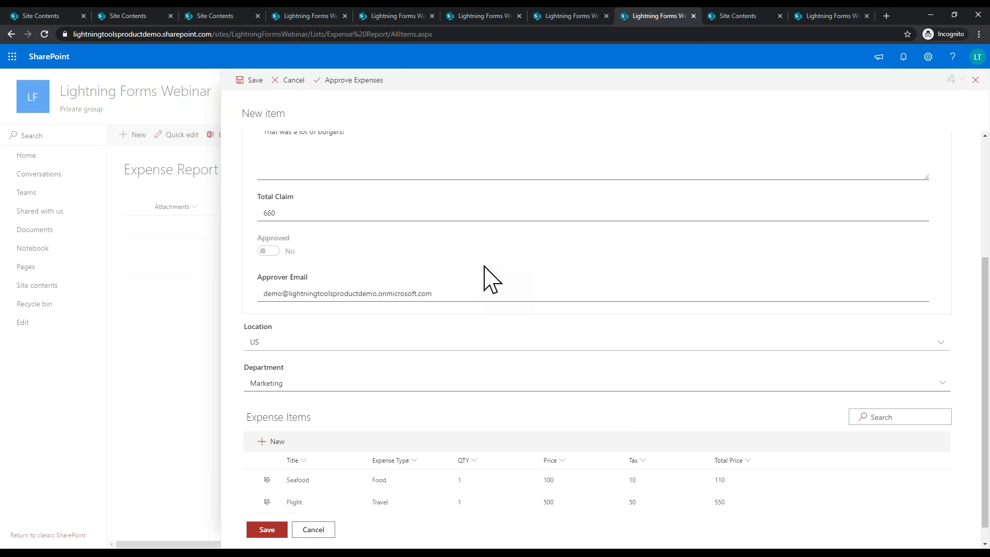
{"action": "scroll", "coordinate": [484, 280], "scroll_direction": "down", "scroll_amount": 1}
{"action": "scroll", "coordinate": [484, 280], "scroll_direction": "up", "scroll_amount": 4}
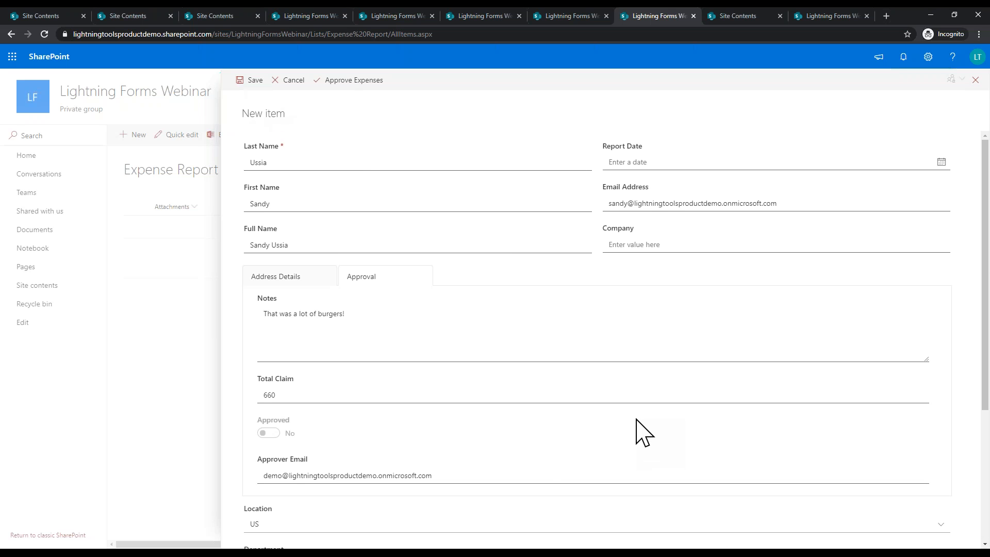
Step: Save the $660.00 claim, then open it from the Expense Report list to review and close it
{"action": "scroll", "coordinate": [636, 431], "scroll_direction": "down", "scroll_amount": 4}
{"action": "left_click", "coordinate": [271, 508]}
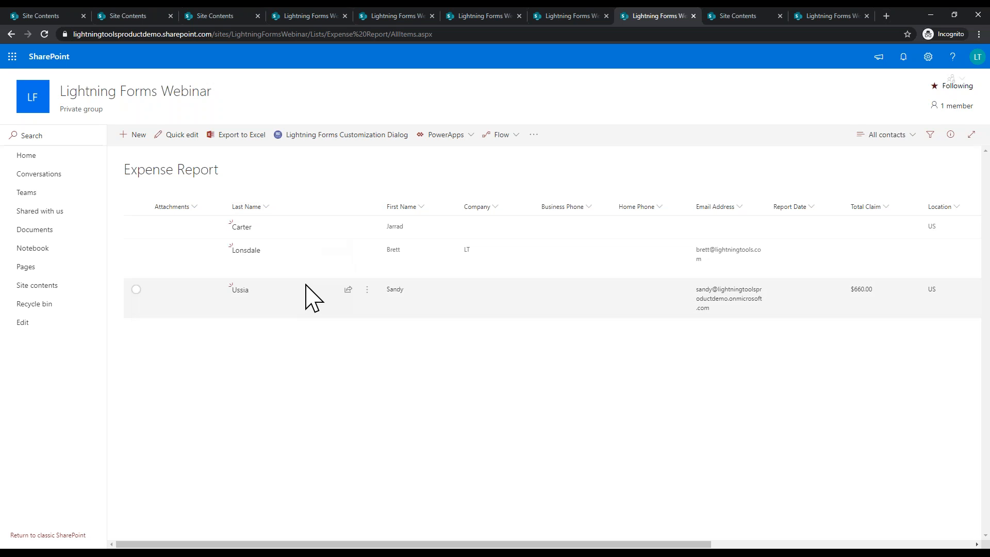
{"action": "left_click", "coordinate": [240, 291]}
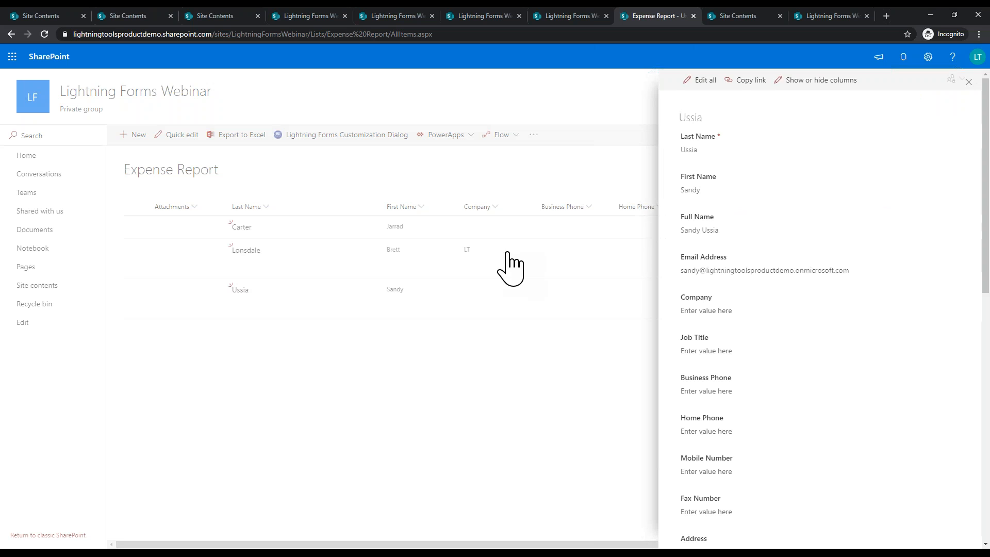
{"action": "scroll", "coordinate": [786, 428], "scroll_direction": "down", "scroll_amount": 10}
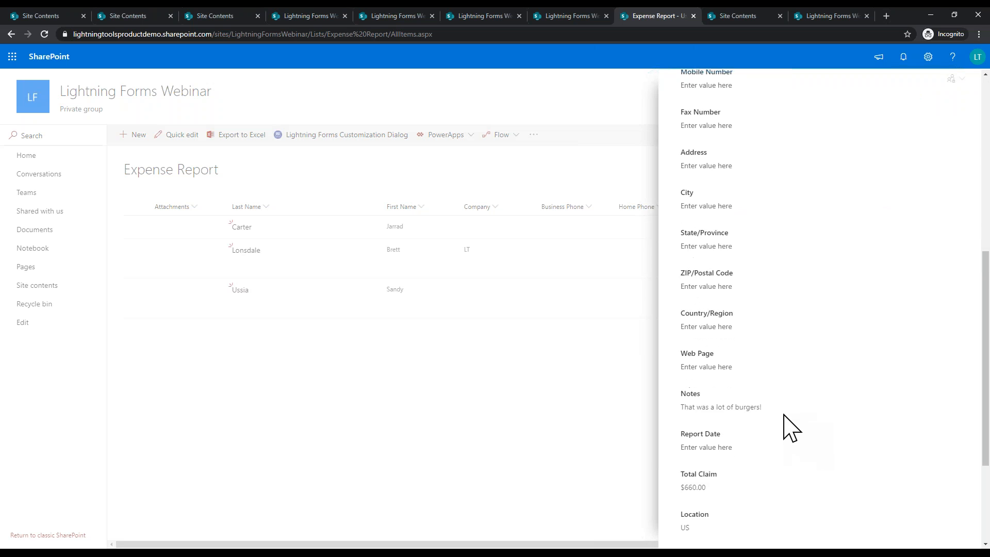
{"action": "scroll", "coordinate": [791, 425], "scroll_direction": "up", "scroll_amount": 10}
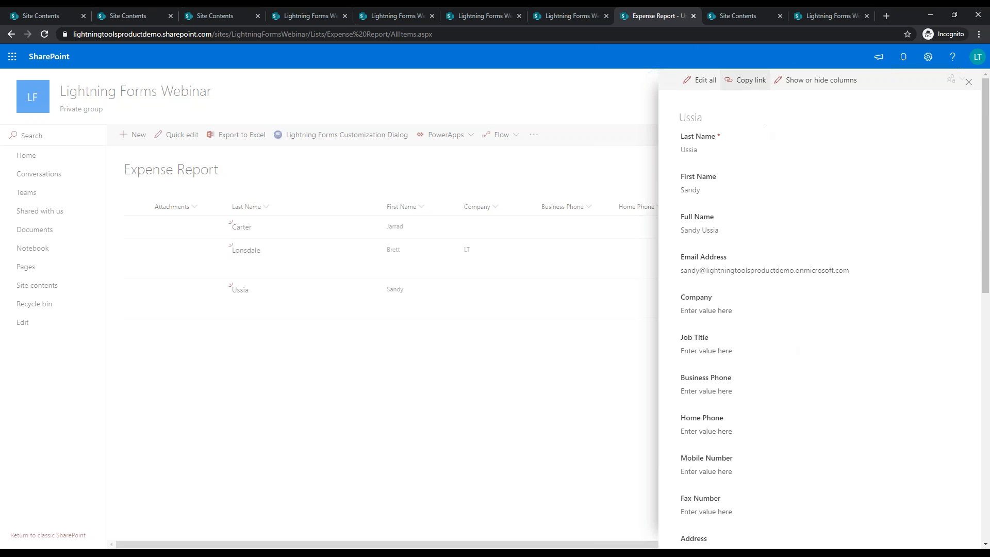
{"action": "scroll", "coordinate": [751, 299], "scroll_direction": "down", "scroll_amount": 5}
{"action": "scroll", "coordinate": [873, 216], "scroll_direction": "up", "scroll_amount": 5}
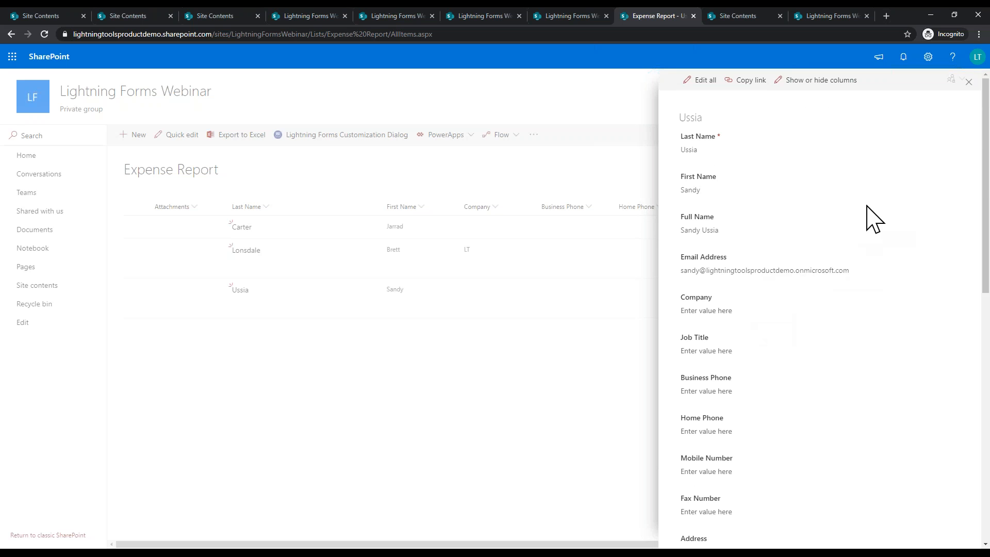
{"action": "left_click", "coordinate": [965, 83]}
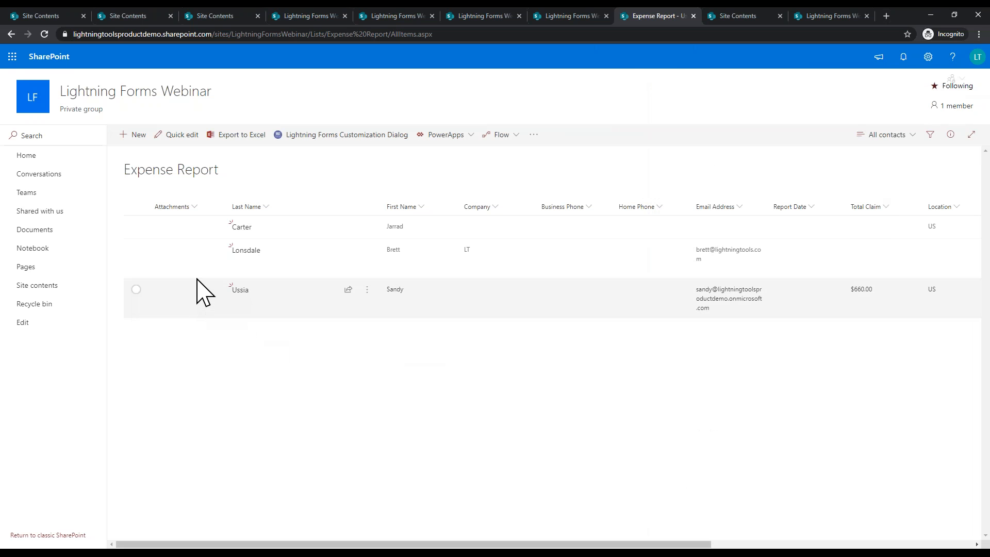
Step: Open the new-item form in the Lightning Forms designer and export its layout as JSON
{"action": "left_click", "coordinate": [335, 136]}
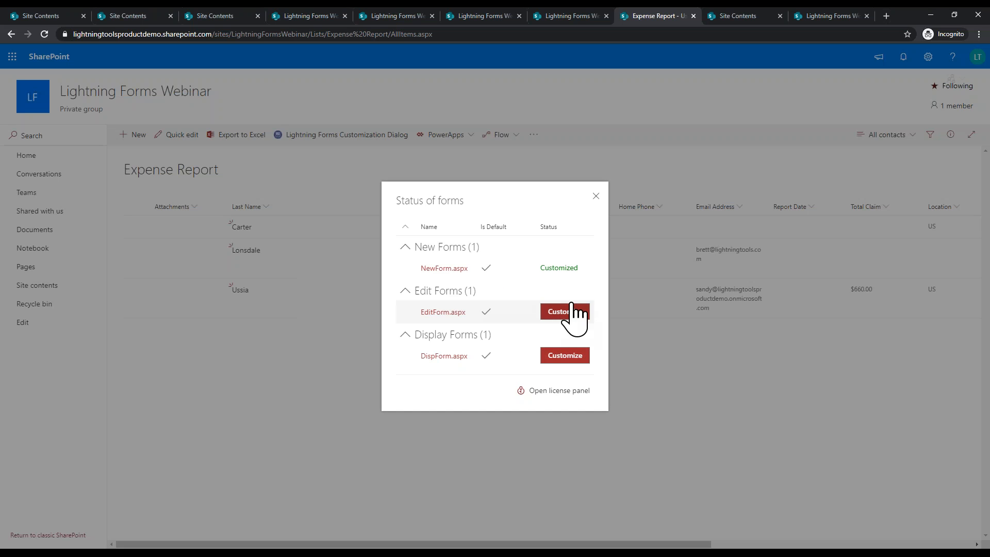
{"action": "left_click", "coordinate": [453, 268]}
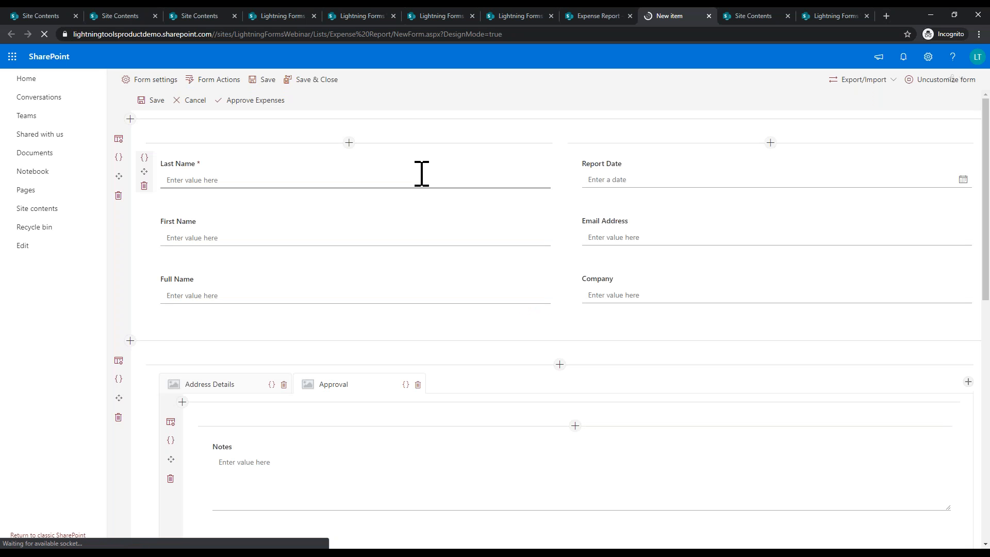
{"action": "left_click", "coordinate": [889, 85]}
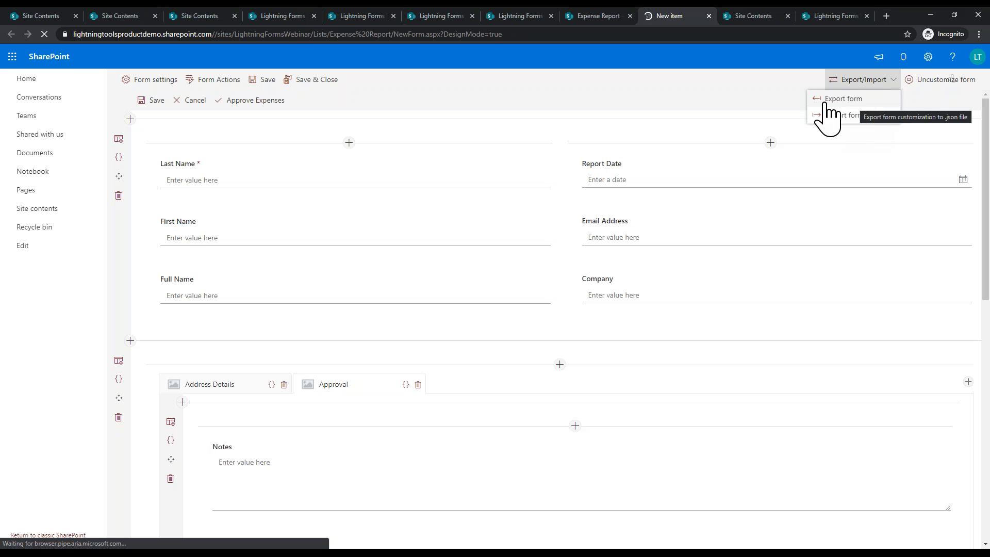
{"action": "left_click", "coordinate": [848, 101]}
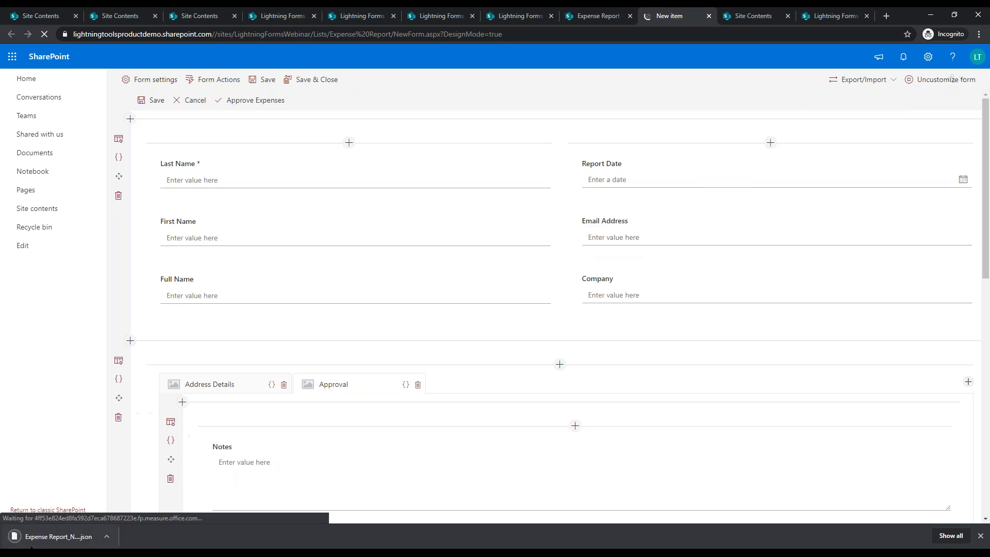
Step: Locate Expense Report_NewForm.json in the Downloads folder, then save and close the form
{"action": "left_click", "coordinate": [107, 537]}
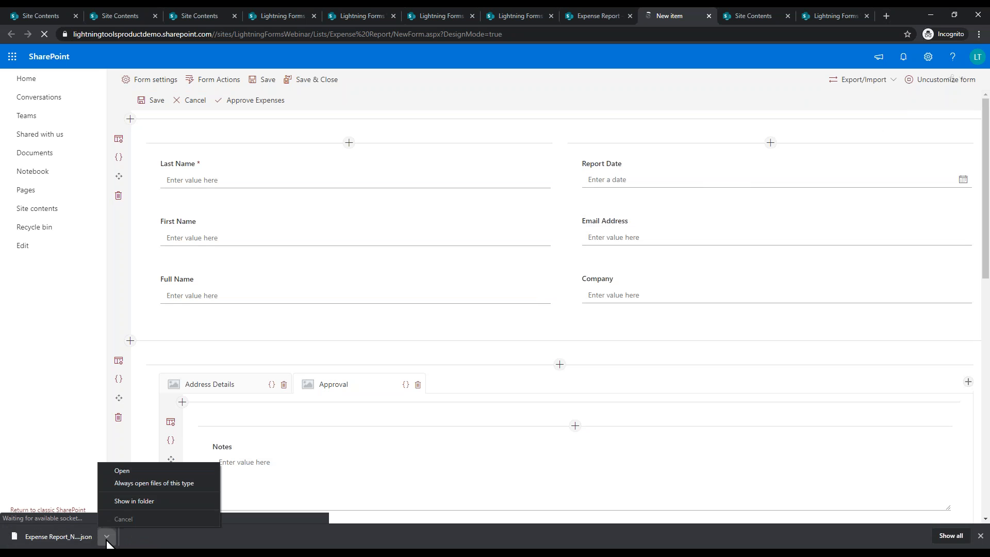
{"action": "left_click", "coordinate": [128, 500]}
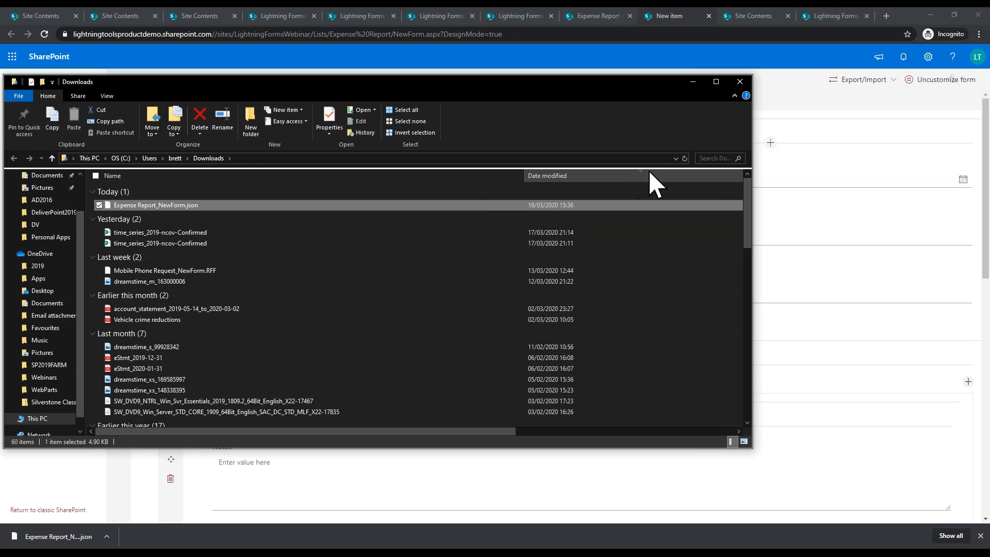
{"action": "left_click", "coordinate": [739, 81]}
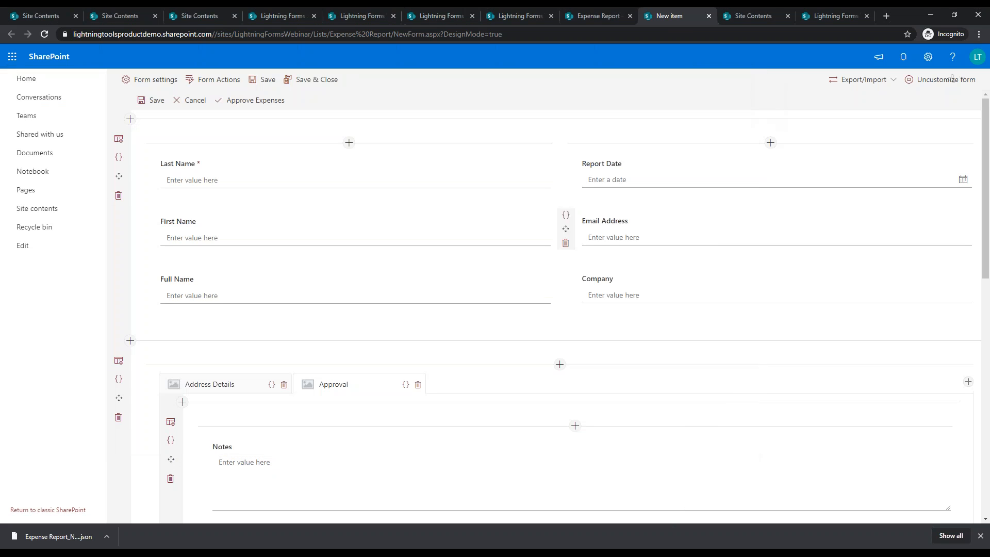
{"action": "left_click", "coordinate": [324, 81]}
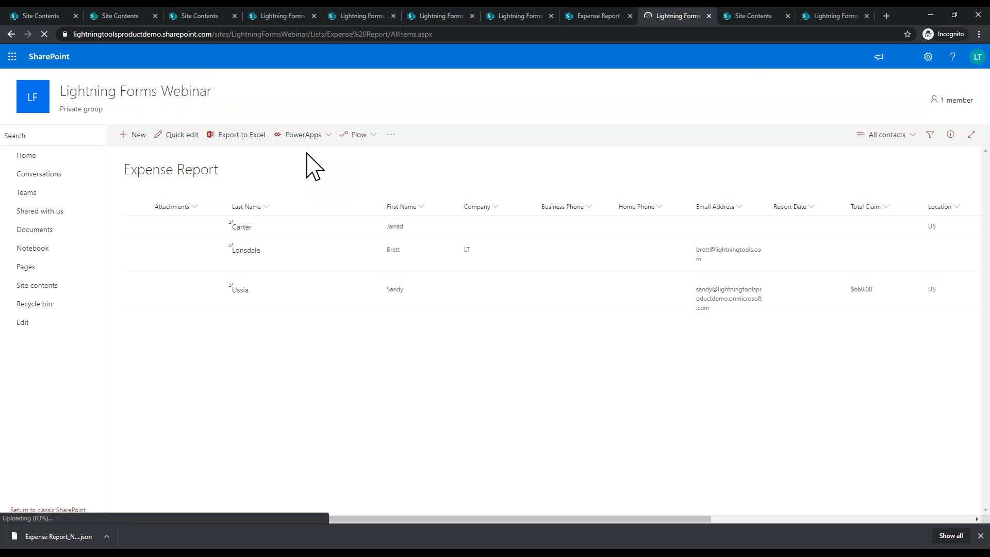
Step: Open the display form in the designer and begin a layout import, confirming the overwrite
{"action": "left_click", "coordinate": [378, 140]}
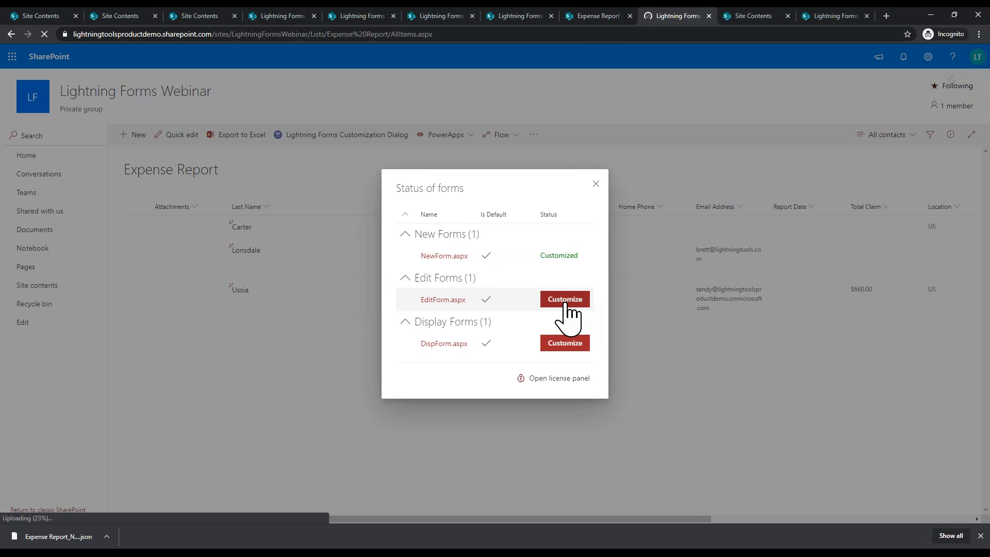
{"action": "left_click", "coordinate": [574, 347]}
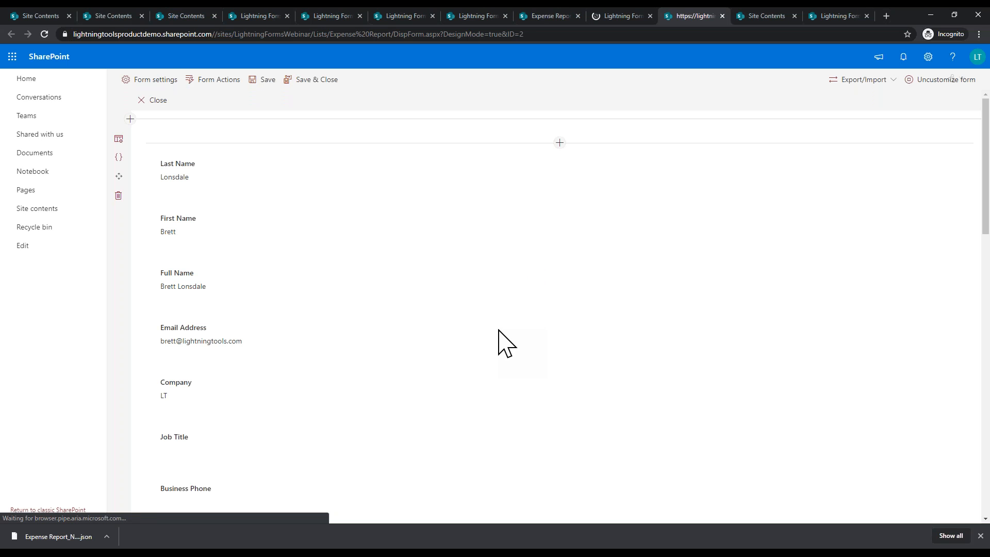
{"action": "left_click", "coordinate": [886, 81]}
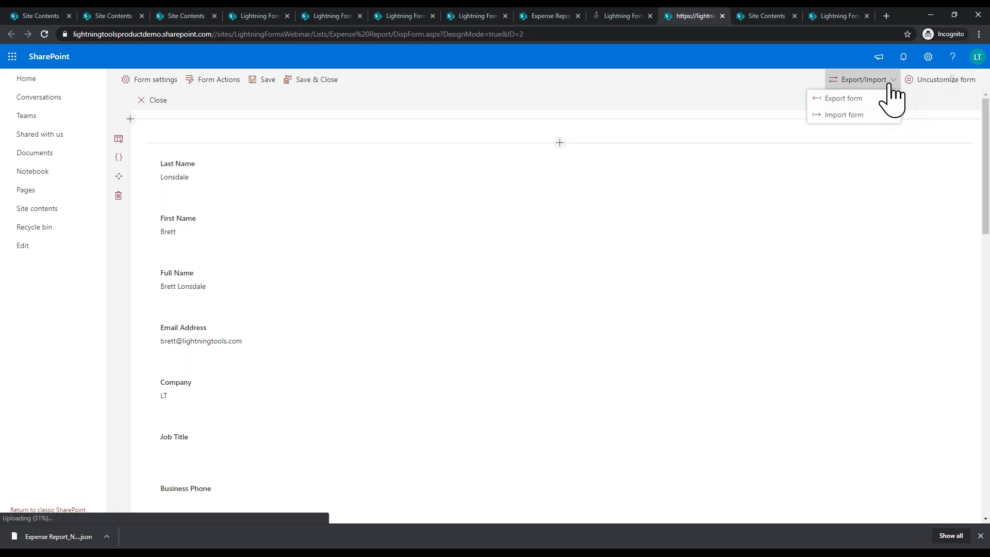
{"action": "left_click", "coordinate": [844, 115]}
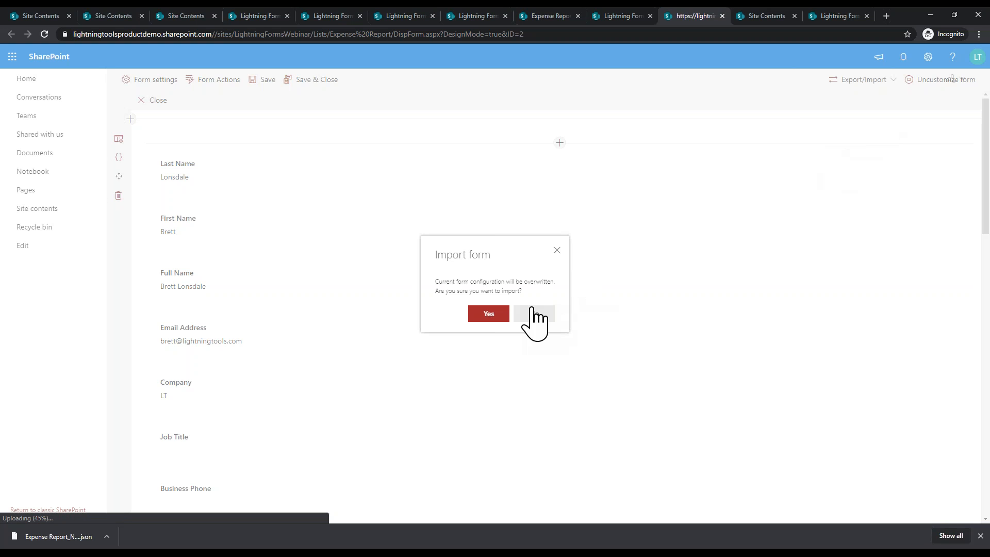
{"action": "left_click", "coordinate": [489, 315]}
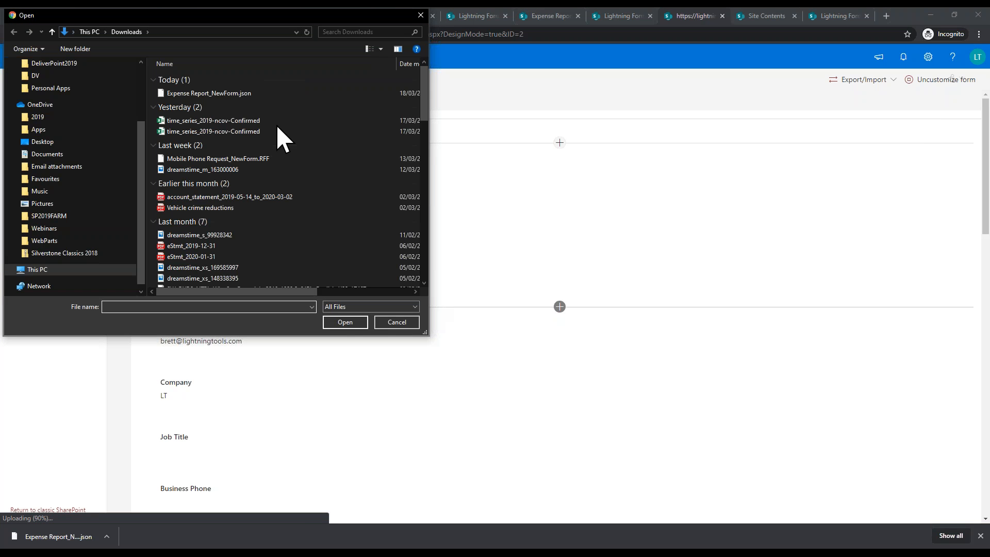
Step: Import Expense Report_NewForm.json into the display form and save and close it
{"action": "left_click", "coordinate": [230, 94]}
{"action": "left_click", "coordinate": [352, 321]}
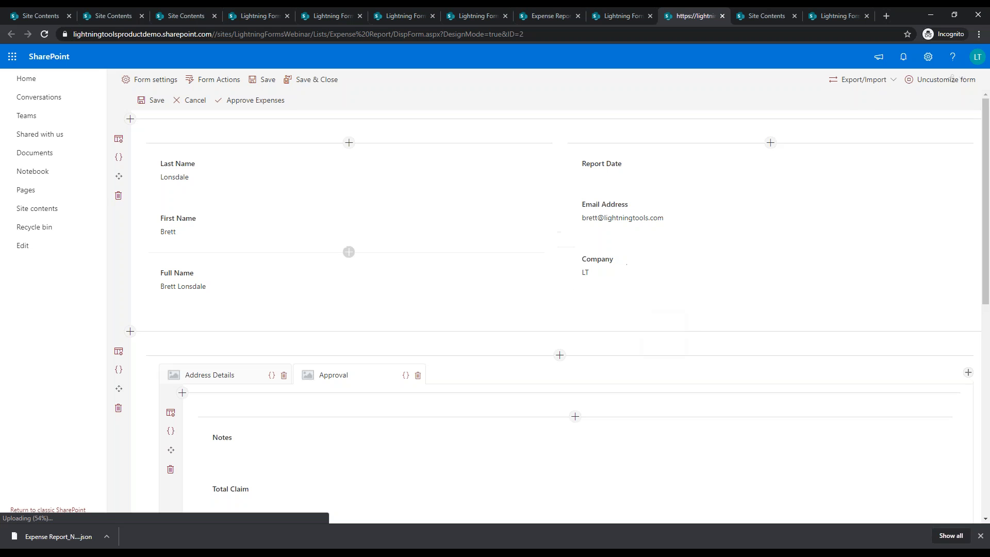
{"action": "scroll", "coordinate": [660, 304], "scroll_direction": "down", "scroll_amount": 5}
{"action": "scroll", "coordinate": [662, 315], "scroll_direction": "down", "scroll_amount": 4}
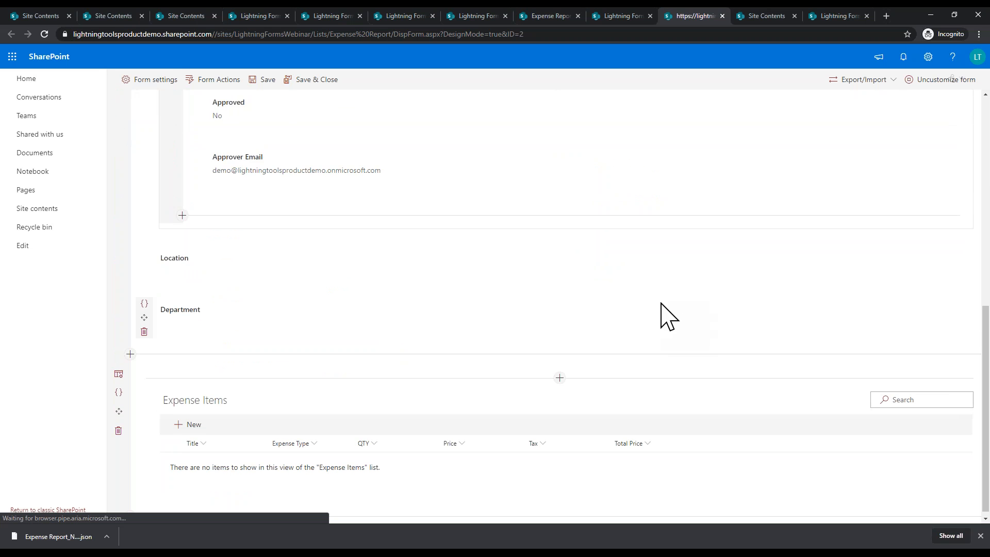
{"action": "scroll", "coordinate": [657, 315], "scroll_direction": "up", "scroll_amount": 9}
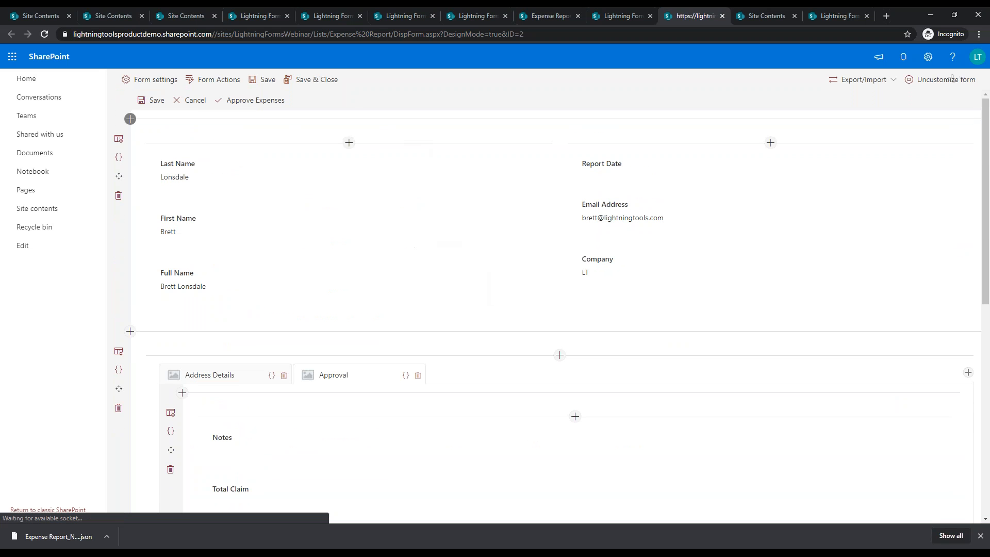
{"action": "left_click", "coordinate": [313, 80]}
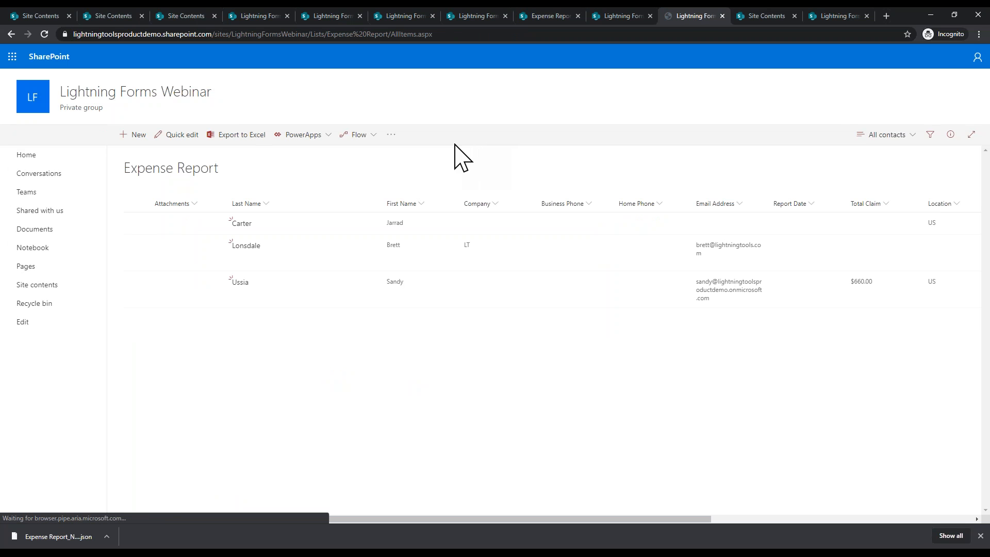
Step: Open the $660.00 claim, approve the expenses and save, then cancel out of it
{"action": "left_click", "coordinate": [238, 290]}
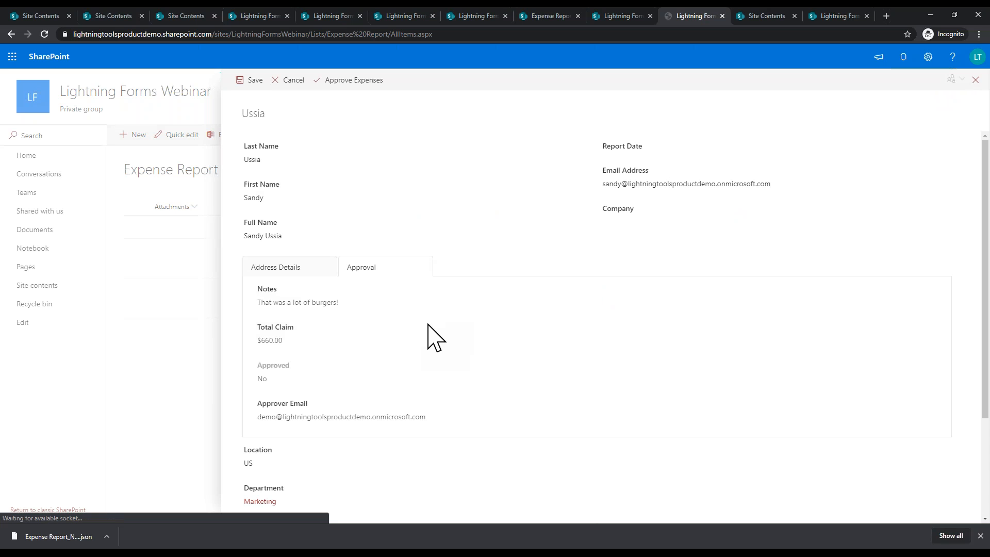
{"action": "left_click", "coordinate": [353, 82]}
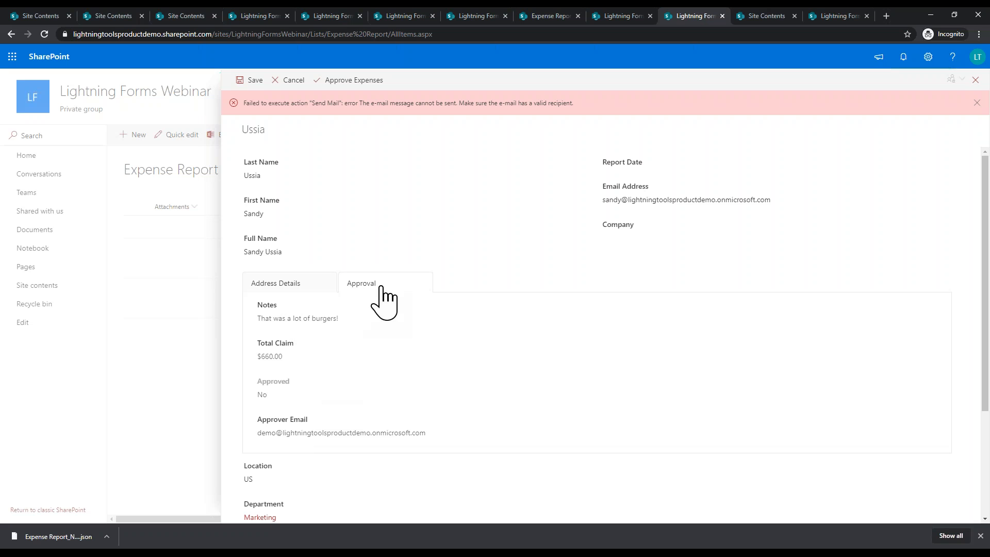
{"action": "left_click", "coordinate": [255, 82]}
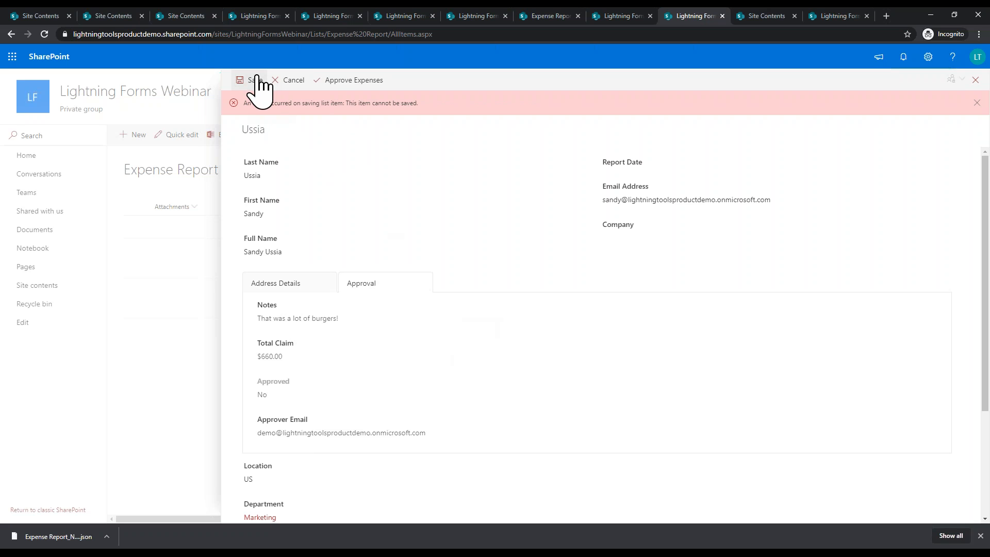
{"action": "left_click", "coordinate": [292, 81]}
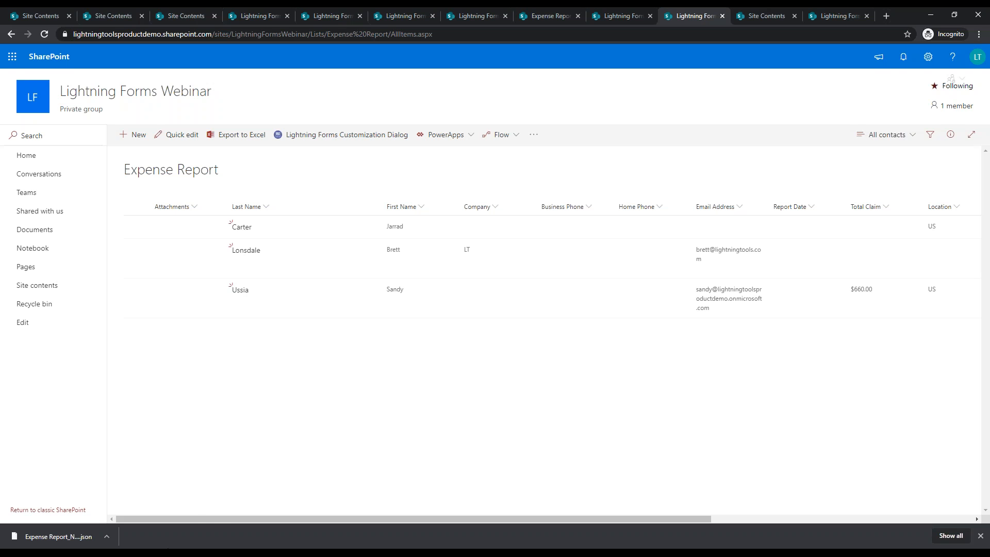
Step: Return to the PowerPoint slide show and advance to the Discover More slide
{"action": "left_click", "coordinate": [166, 553]}
{"action": "left_click", "coordinate": [164, 541]}
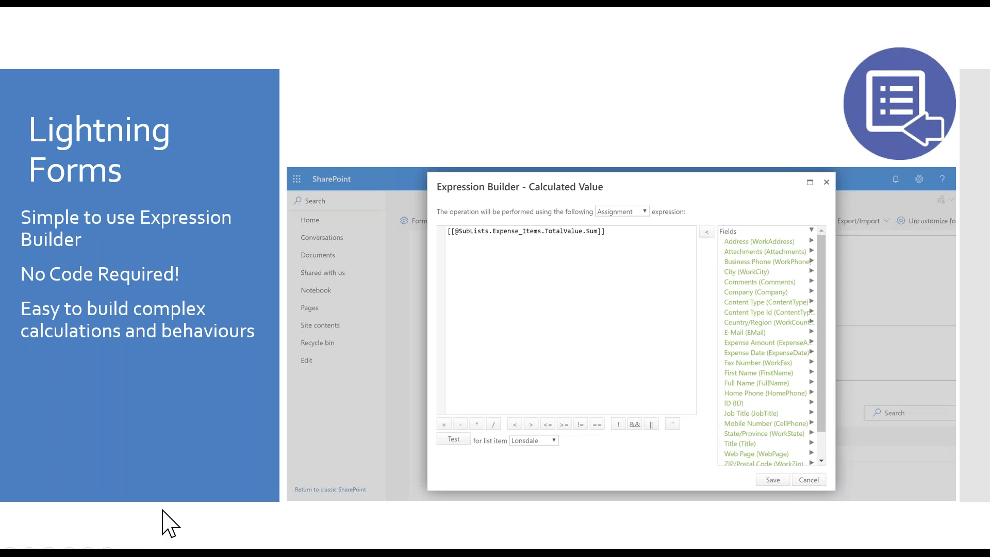
{"action": "left_click", "coordinate": [372, 393]}
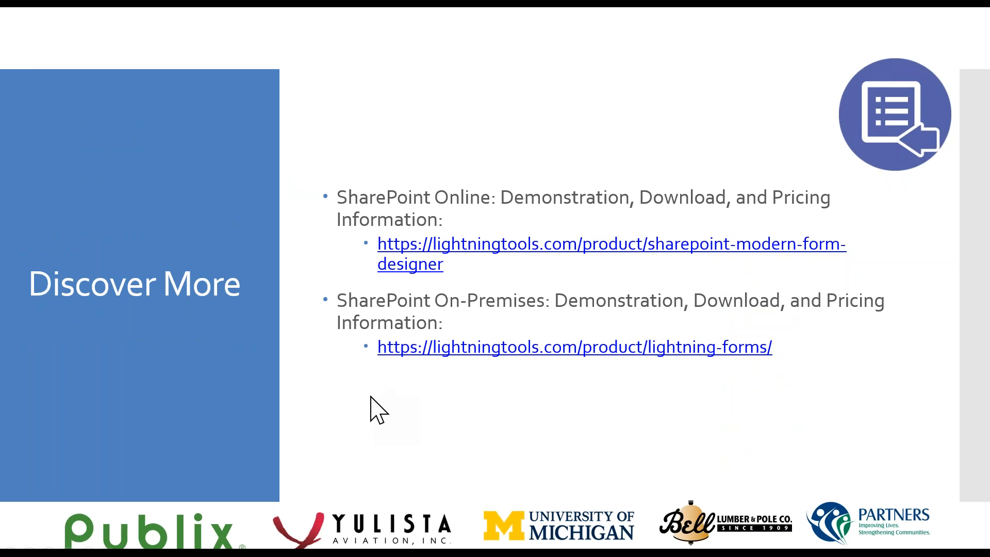